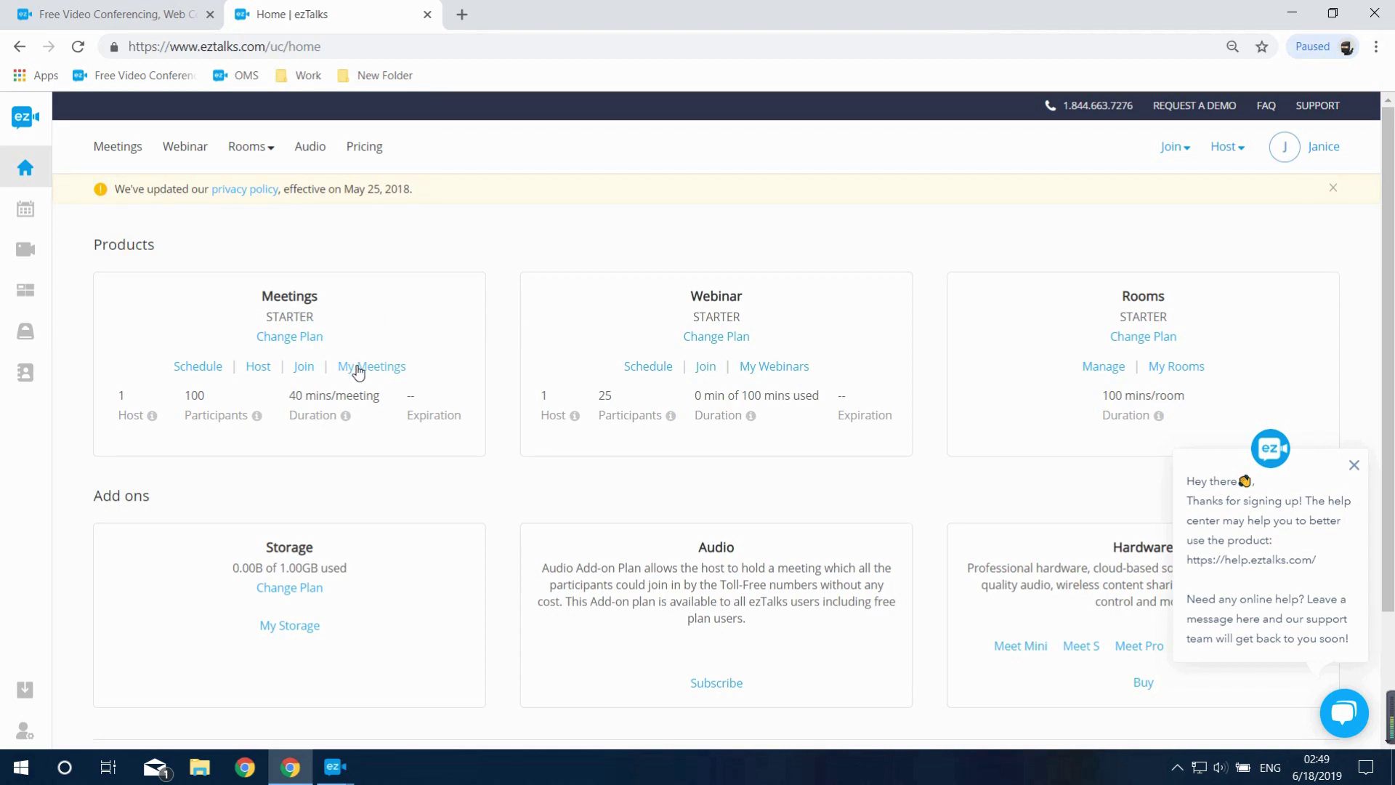
Open the invitation window for the ezTalks Meeting Demo from the upcoming meetings list
click(28, 212)
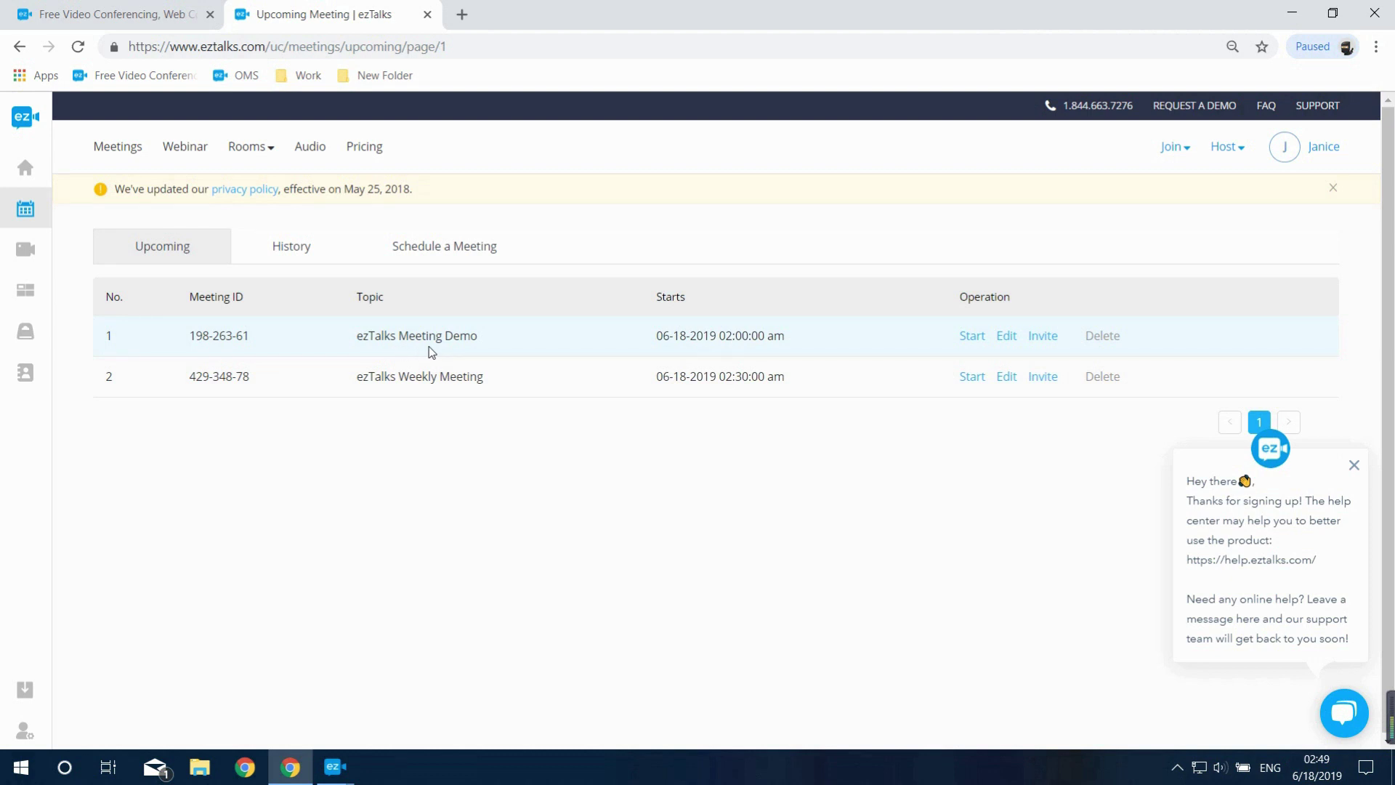
click(1043, 337)
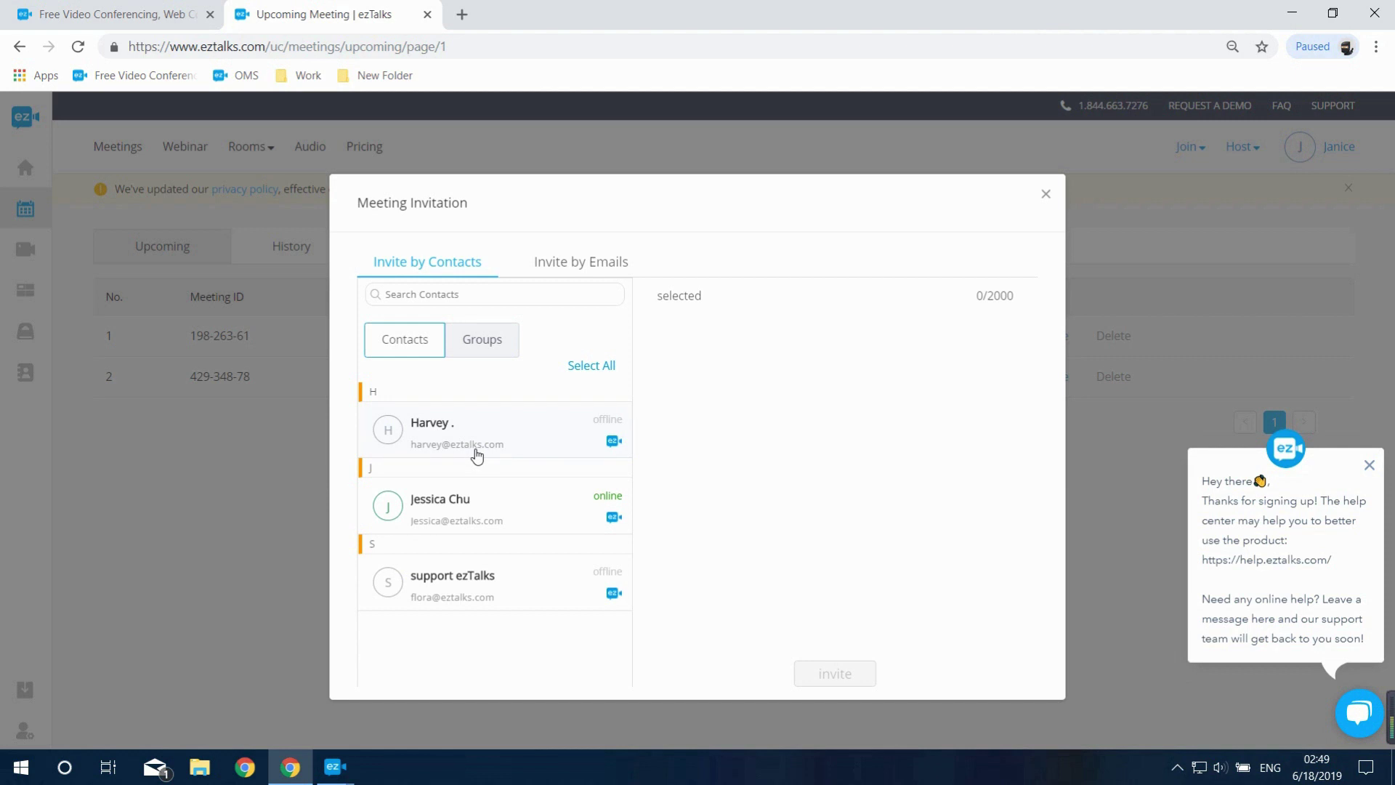
Select the first contact as an invitee, then move to the Invite by Emails address box
click(478, 456)
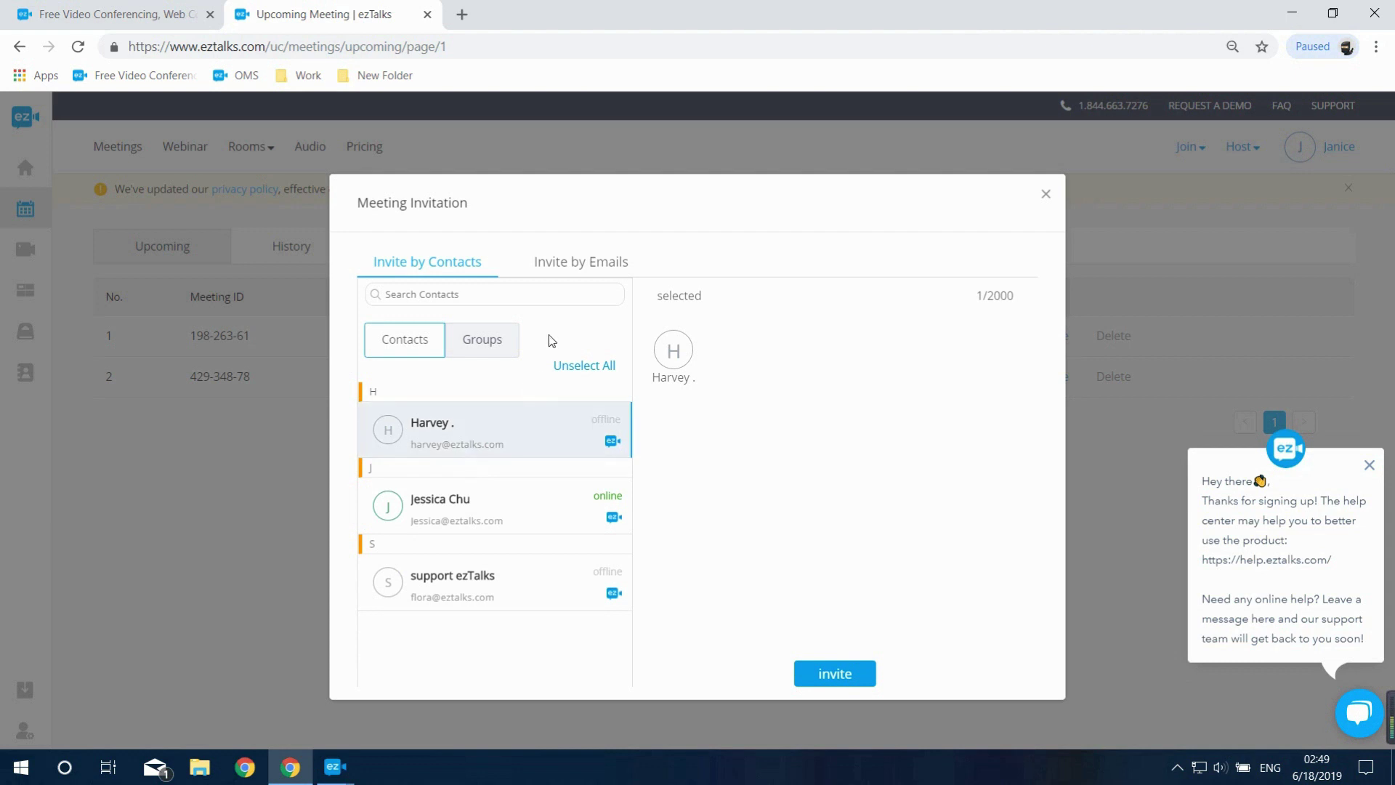
click(582, 273)
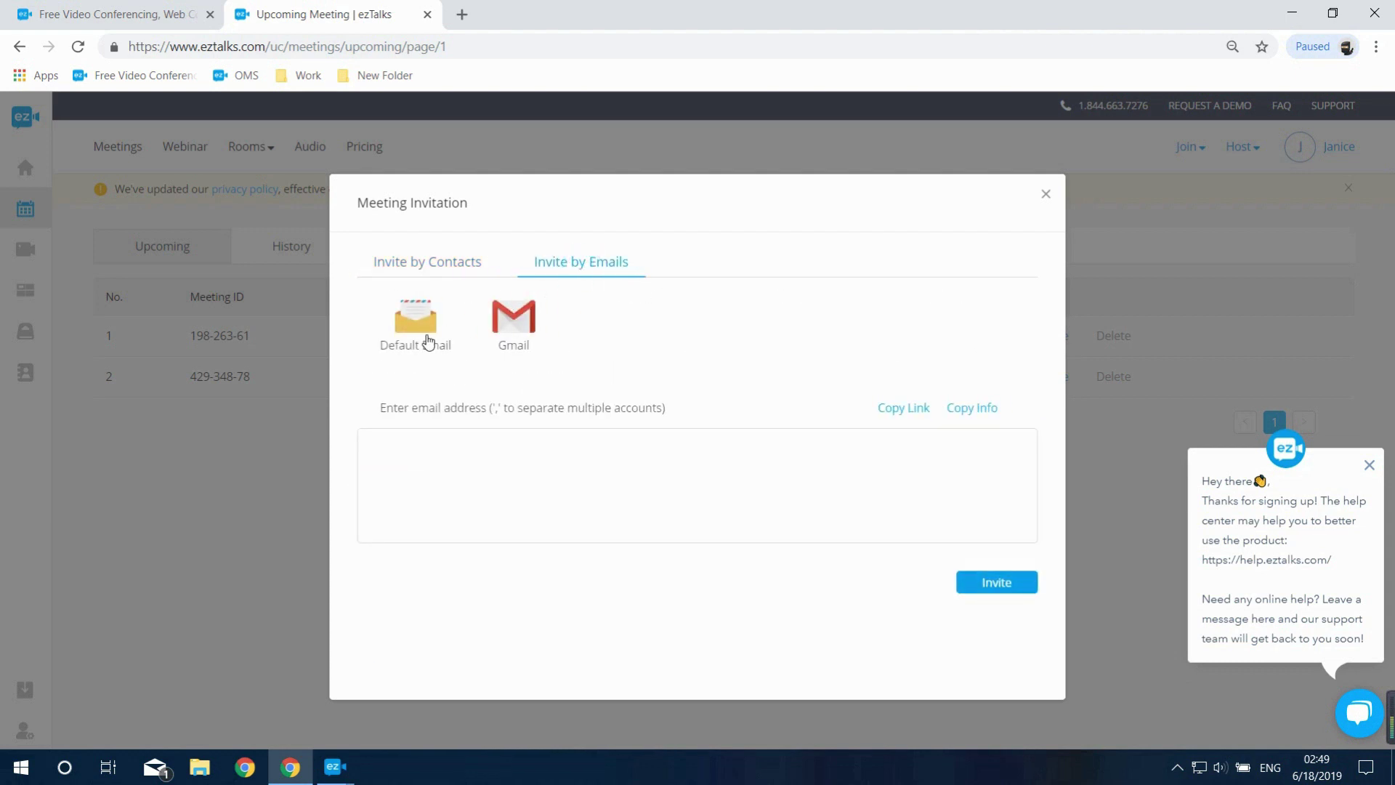
click(483, 456)
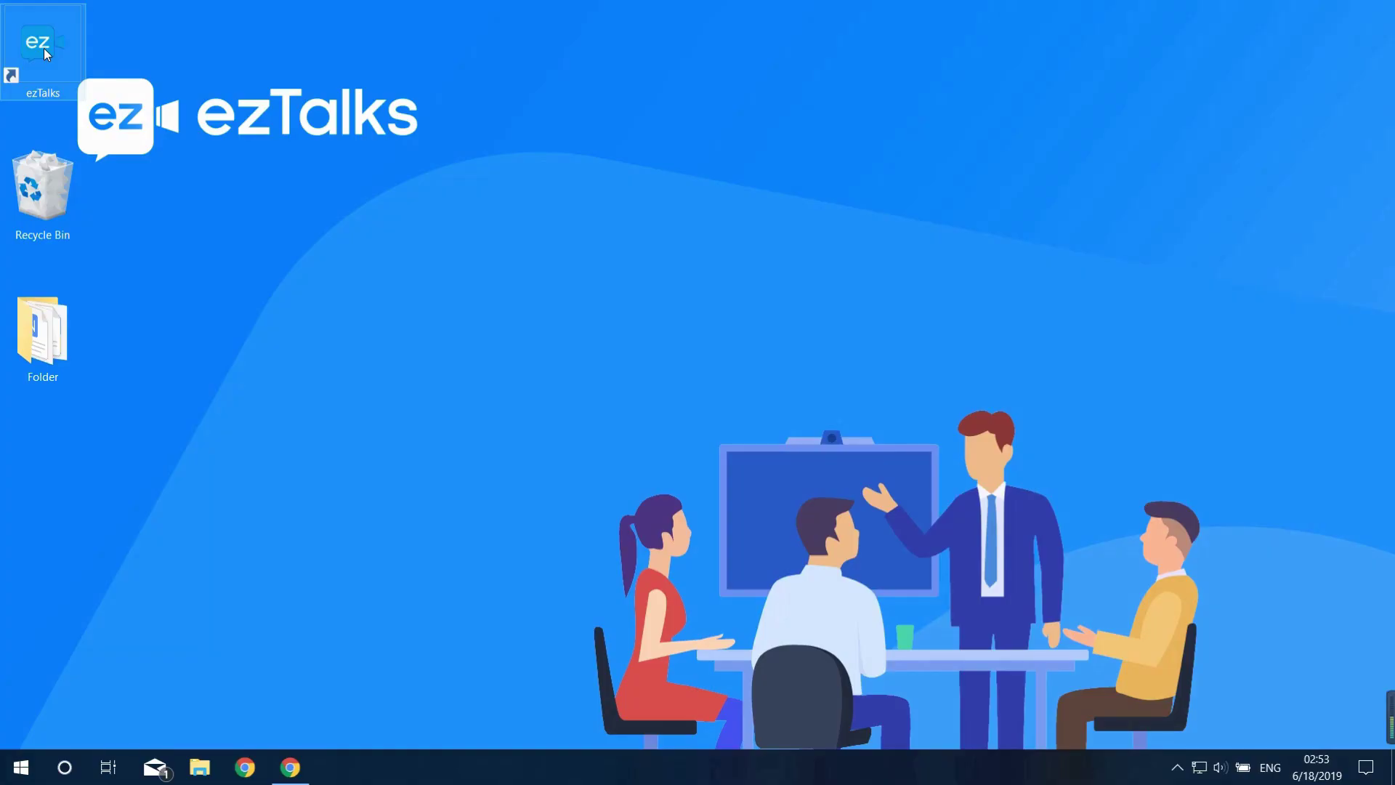
Launch the ezTalks desktop app from its desktop shortcut
double_click(43, 48)
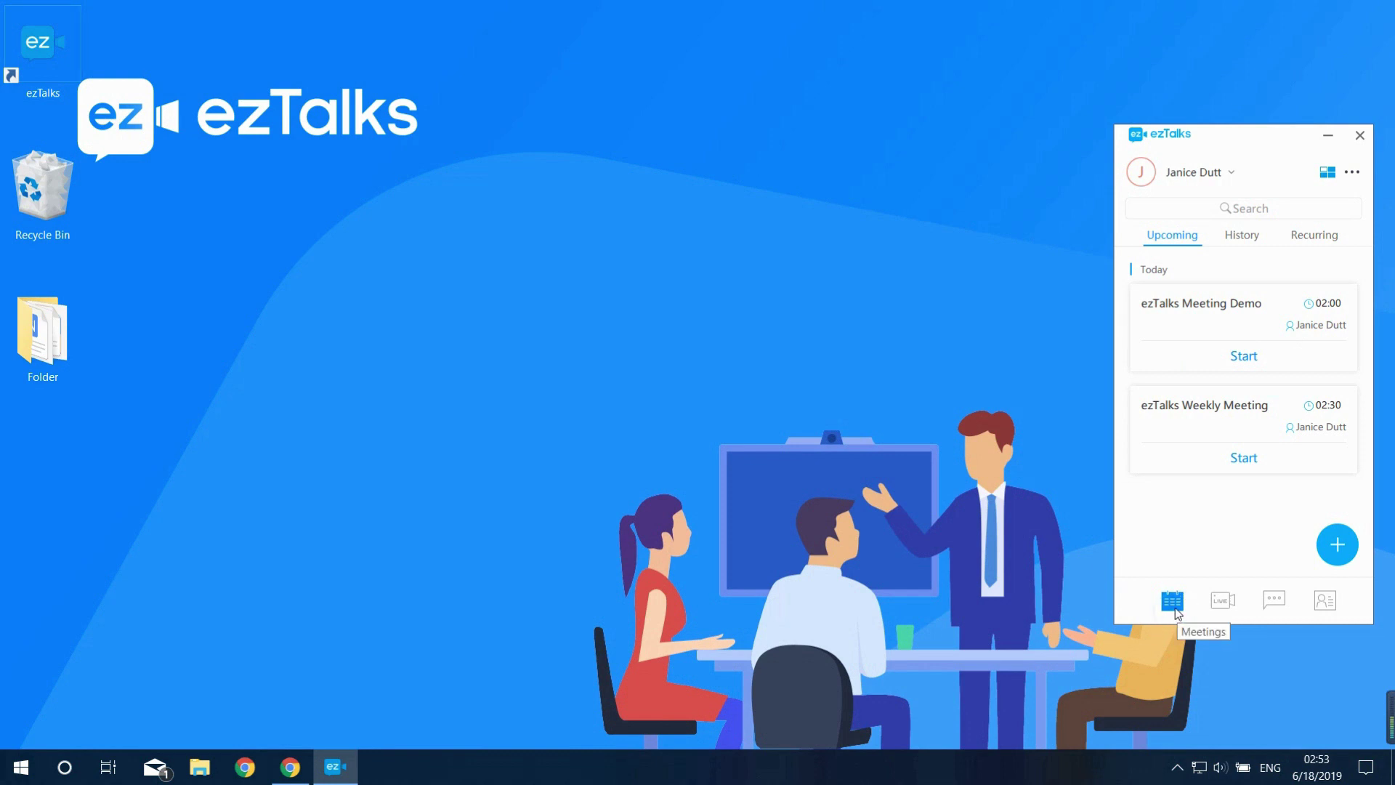
Open the Invite window for the ezTalks Weekly Meeting card and focus the email address box
right_click(1206, 433)
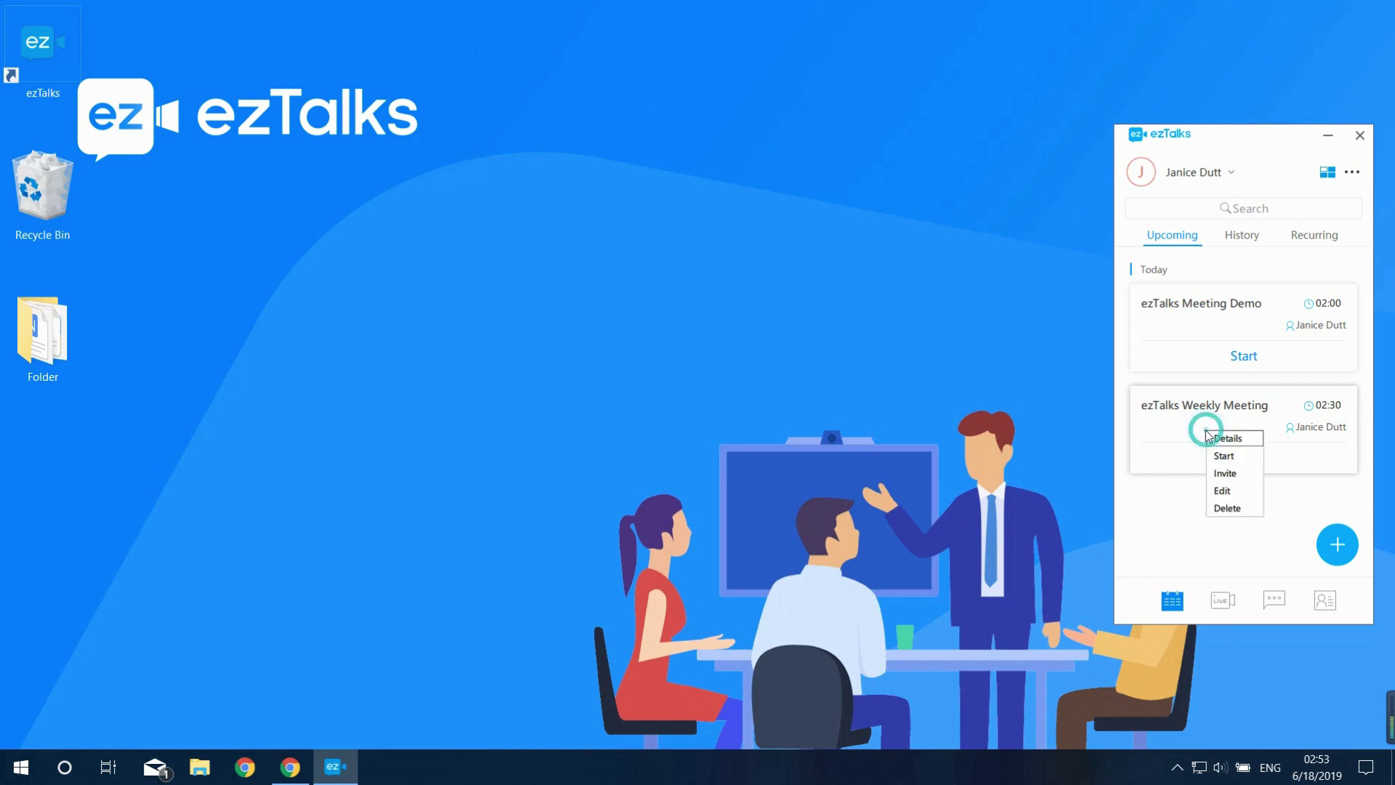
click(1217, 475)
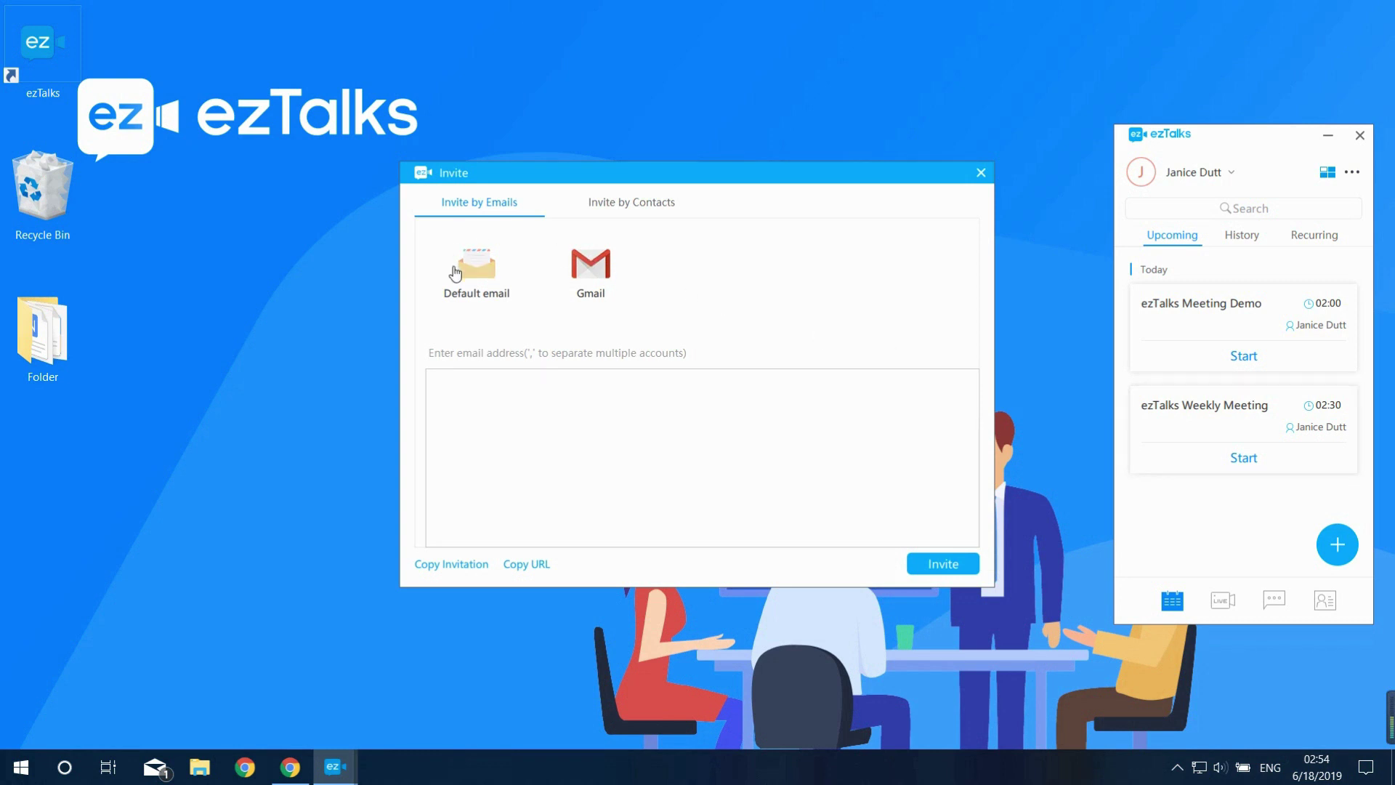
click(515, 396)
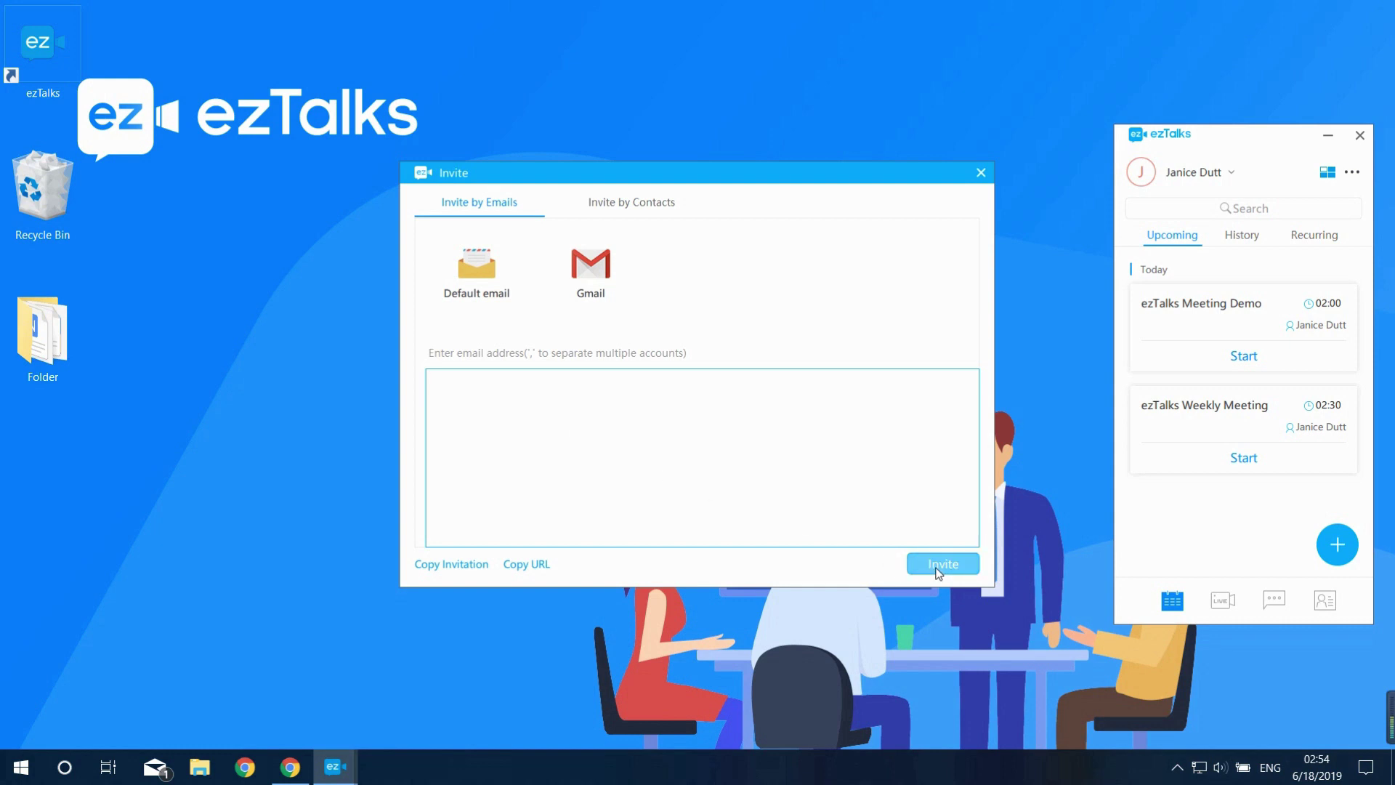
Select all three contacts on the Invite by Contacts tab for the weekly meeting
click(612, 206)
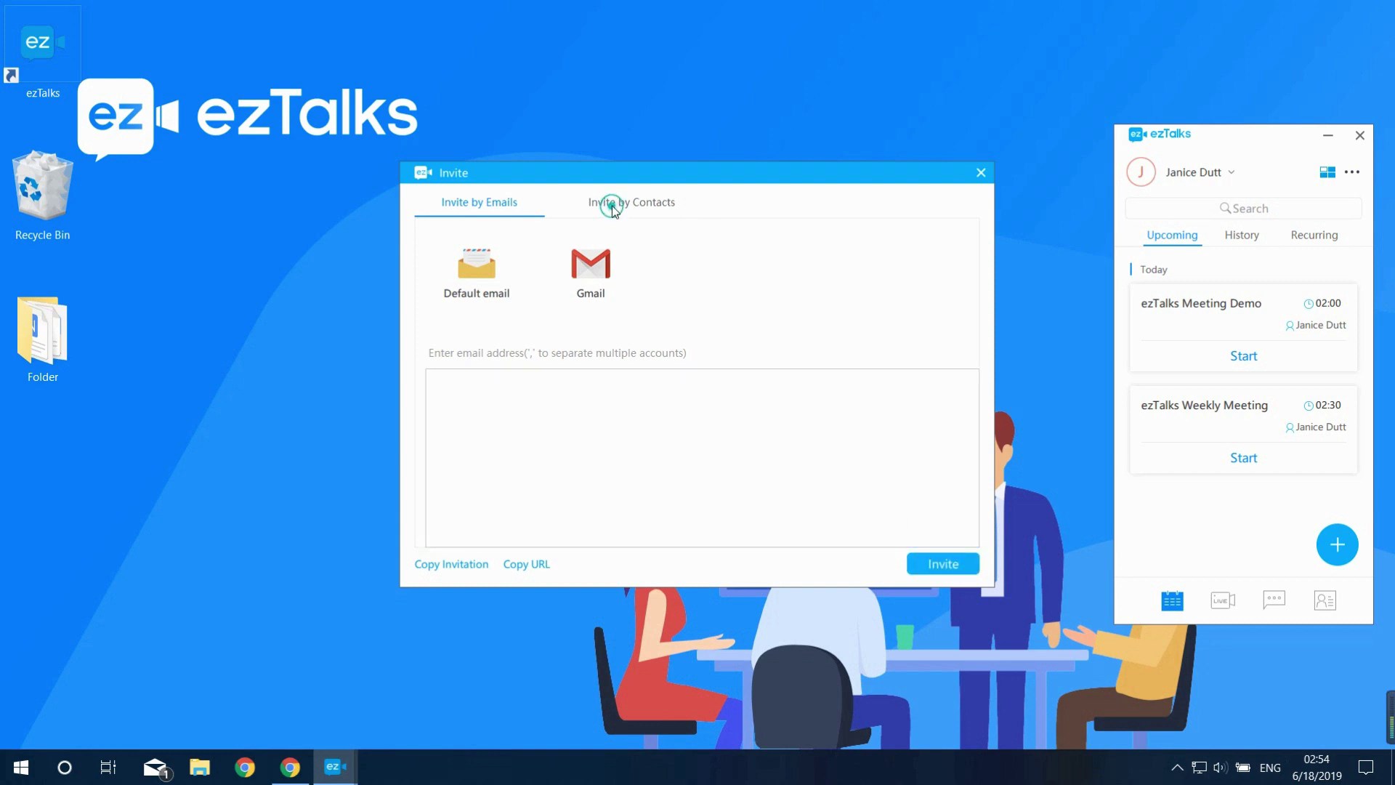
click(542, 330)
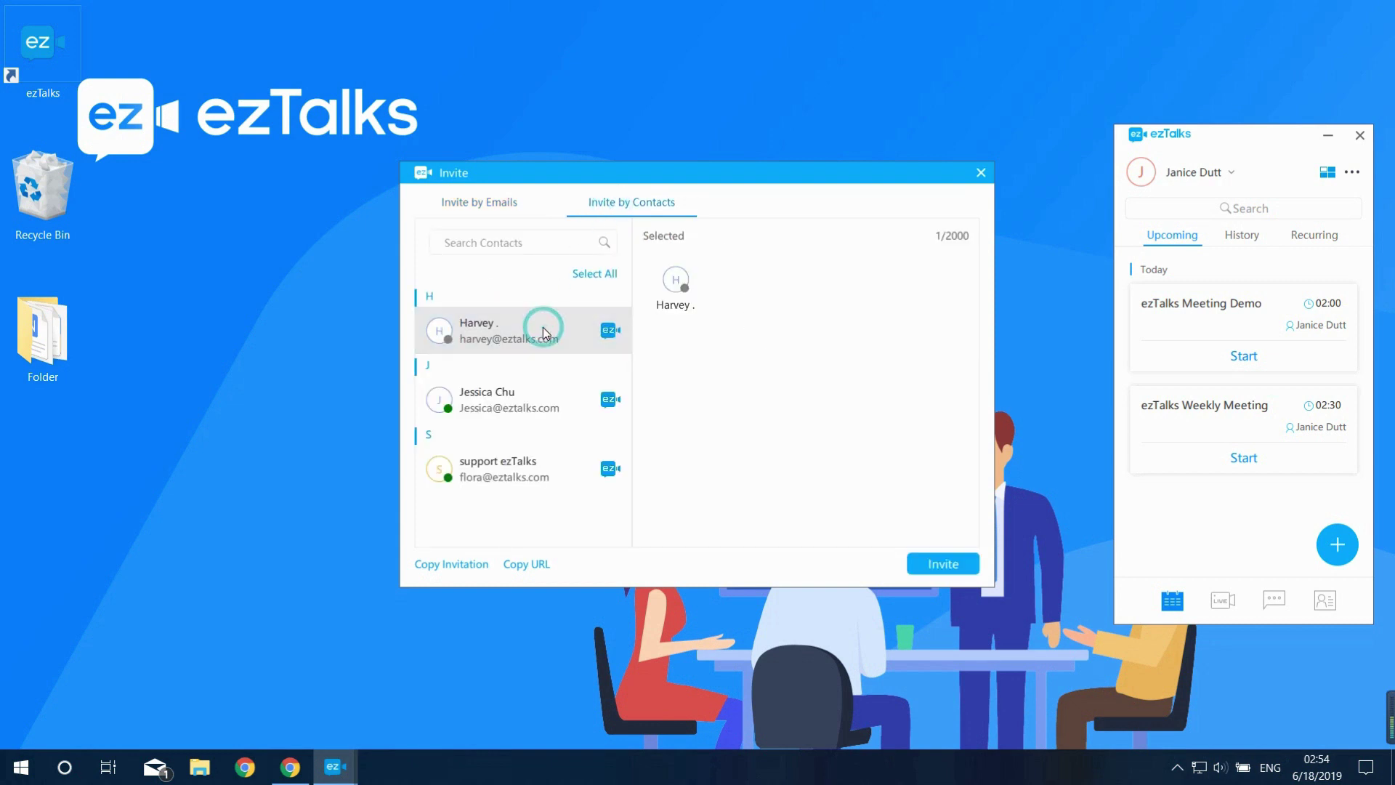
click(537, 392)
click(524, 465)
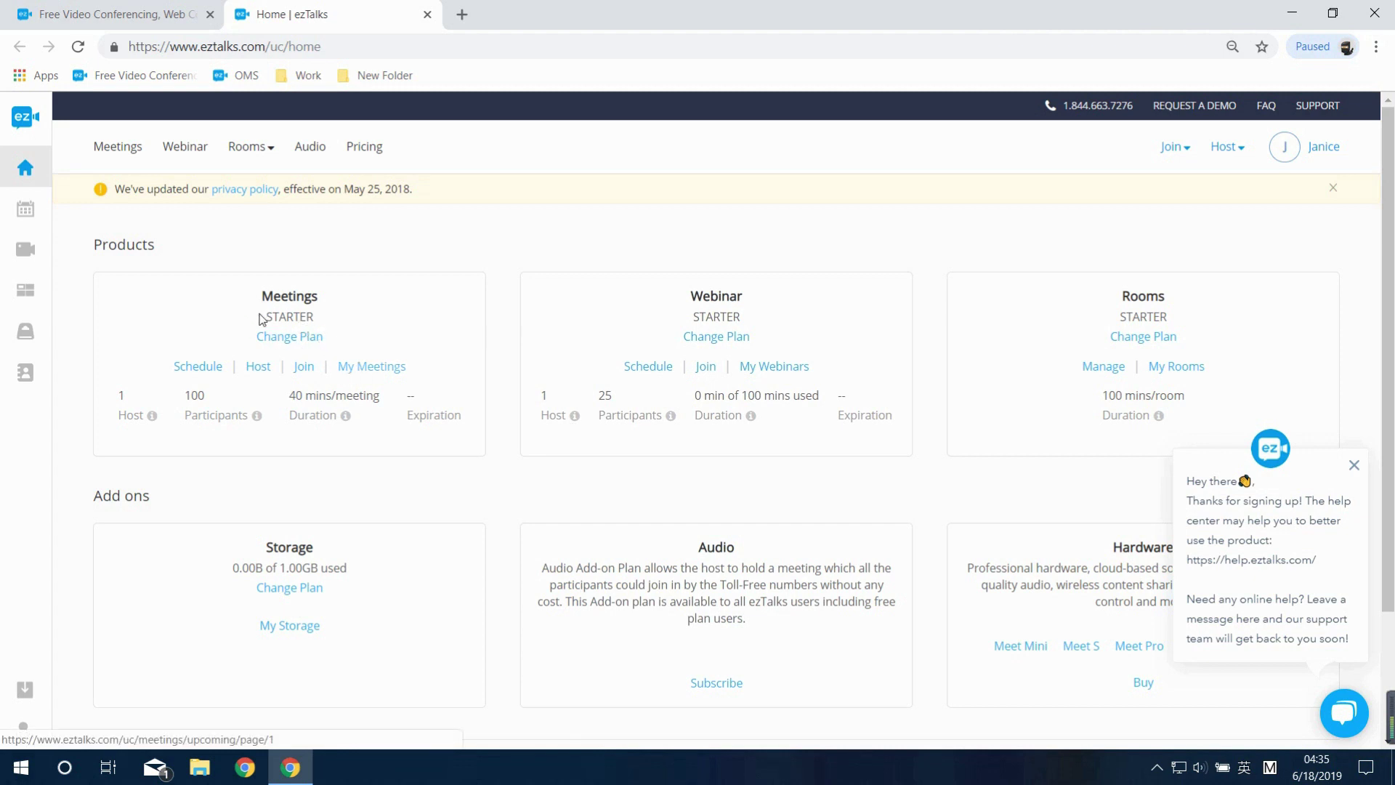
Start the ezTalks Weekly Meeting from upcoming meetings and allow opening ezTalks-Launcher
click(22, 215)
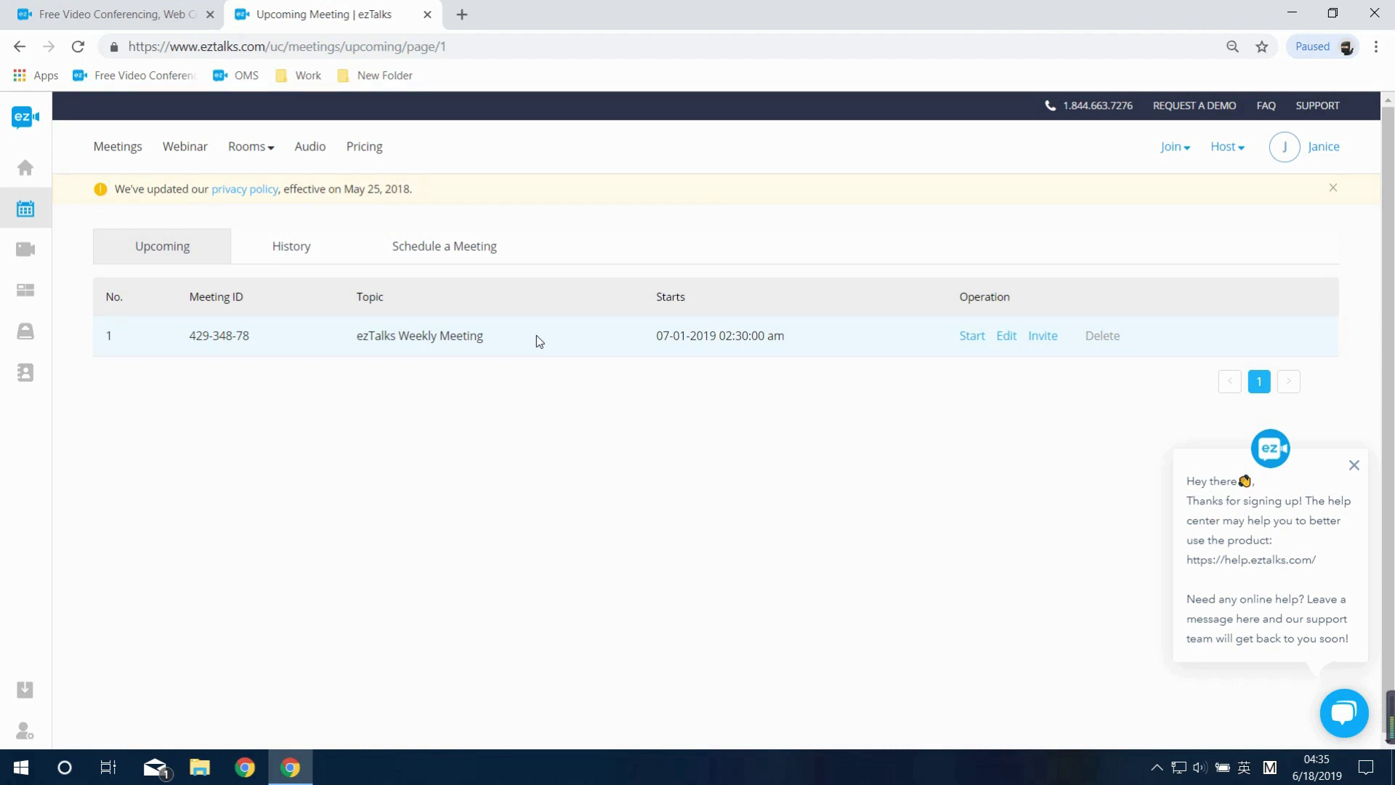
click(972, 340)
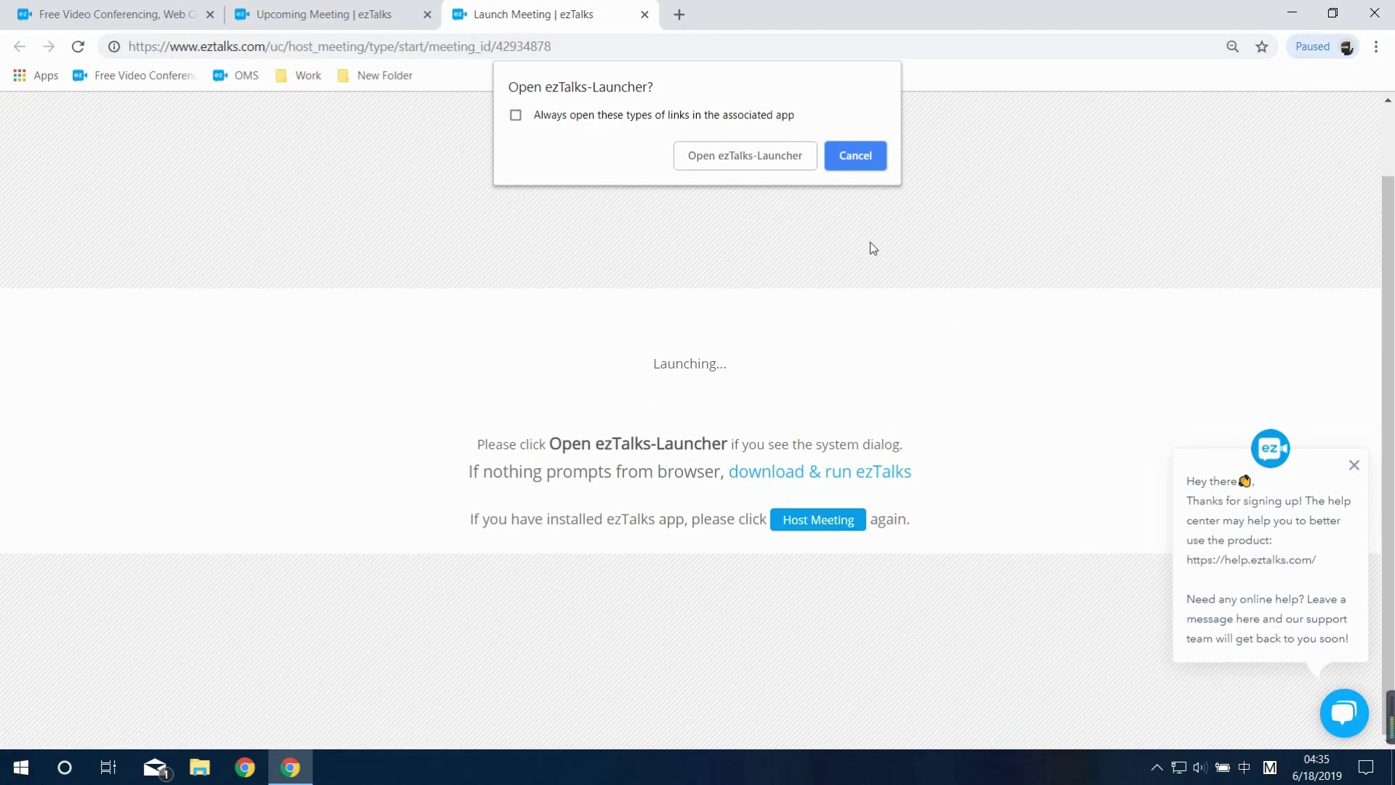
click(760, 159)
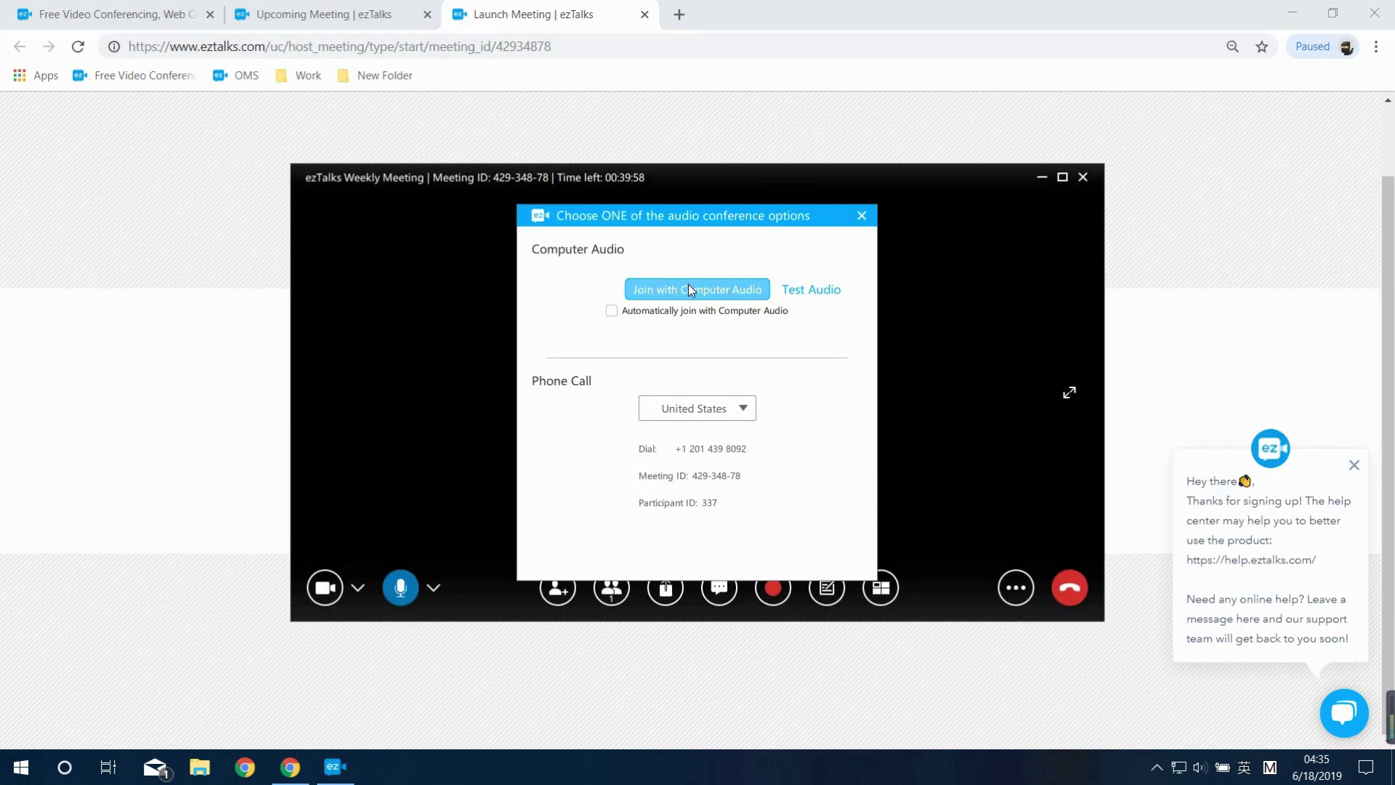
click(689, 289)
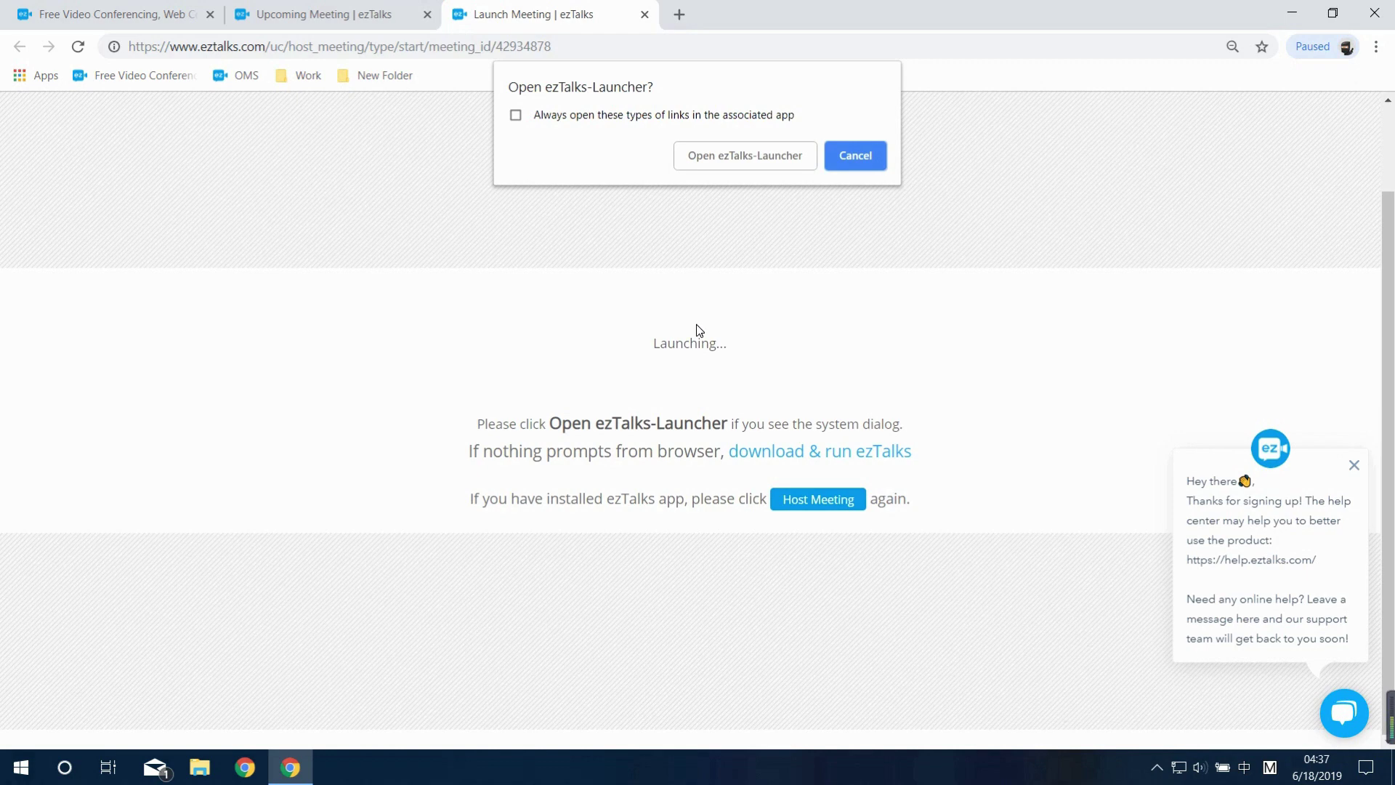
Visit the Download Center from the homepage footer, then show the Windows desktop
click(109, 15)
scroll(436, 327, down, 2)
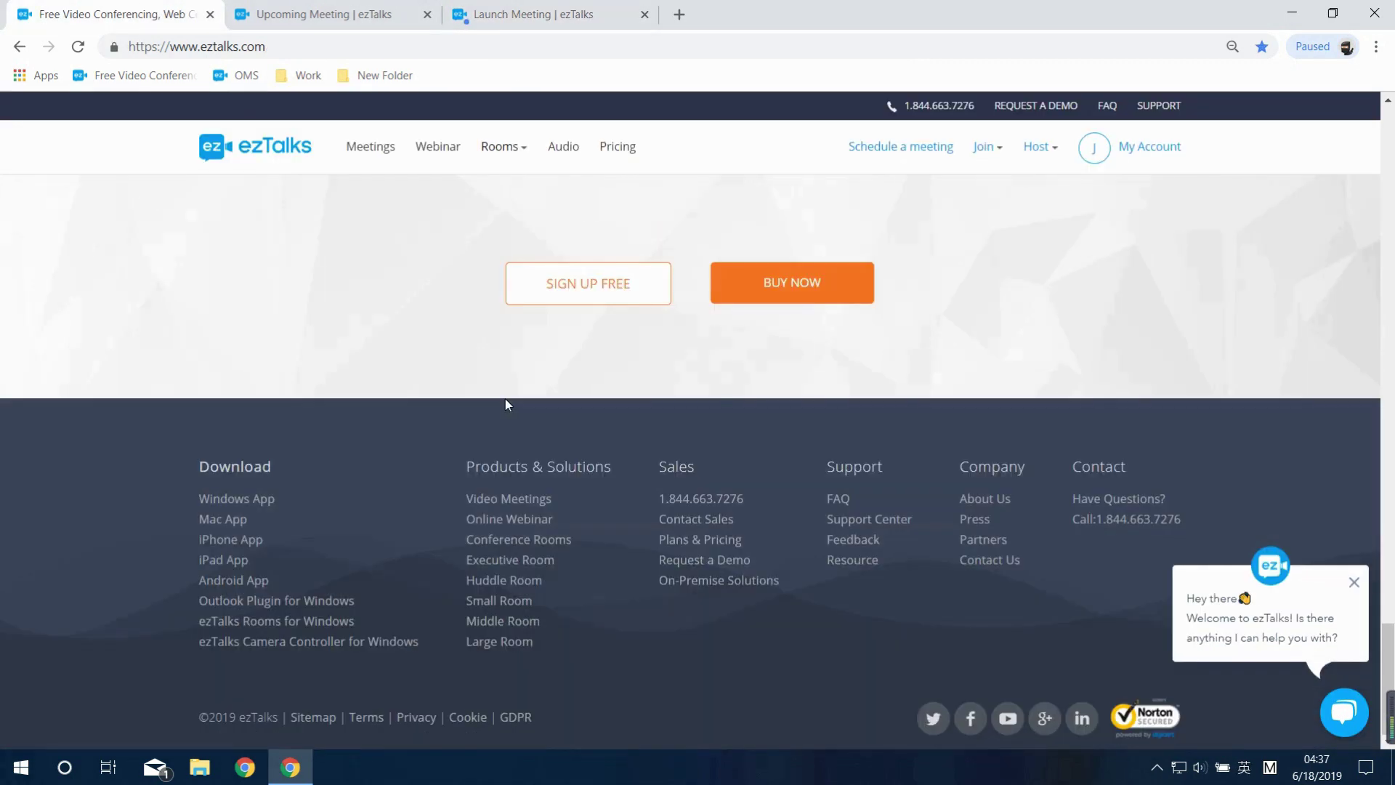
click(249, 469)
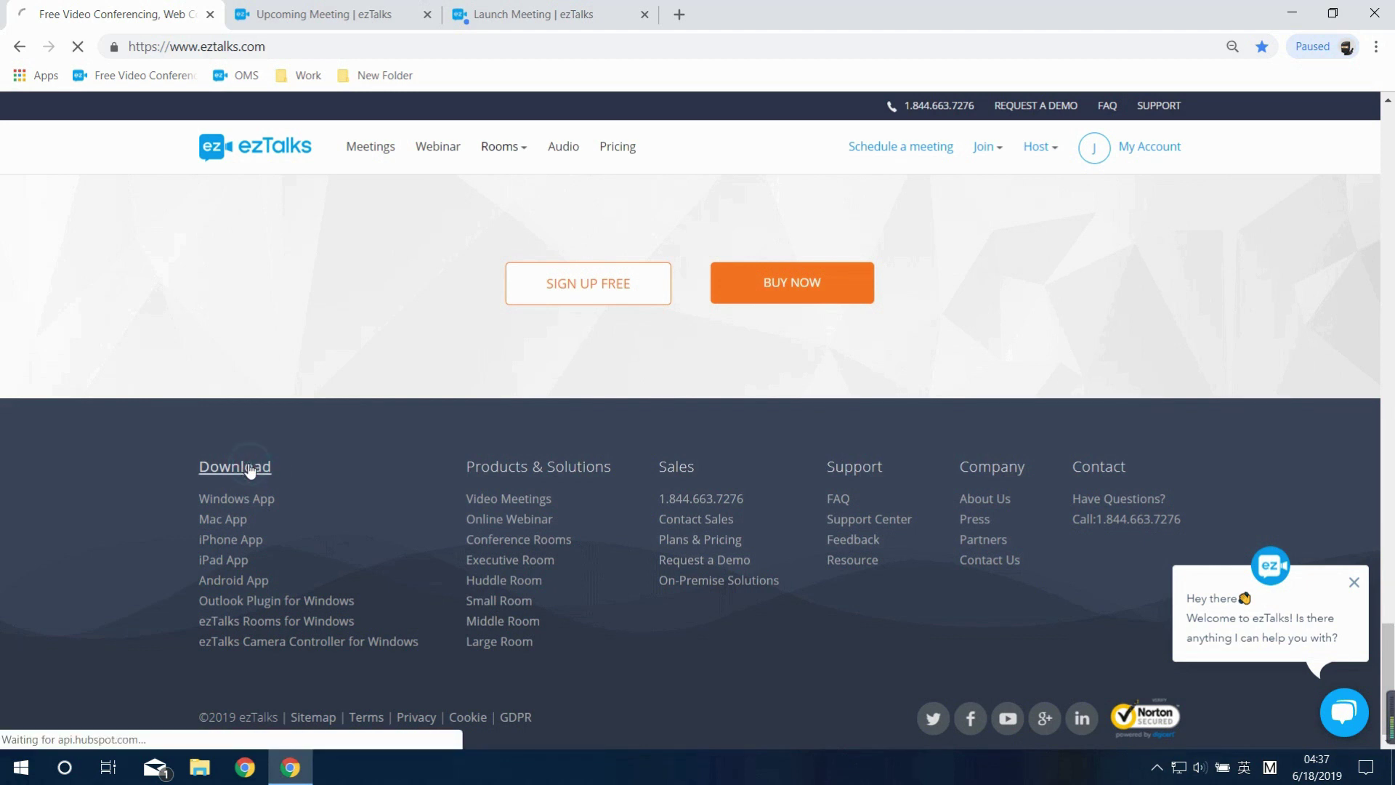
scroll(703, 527, down, 3)
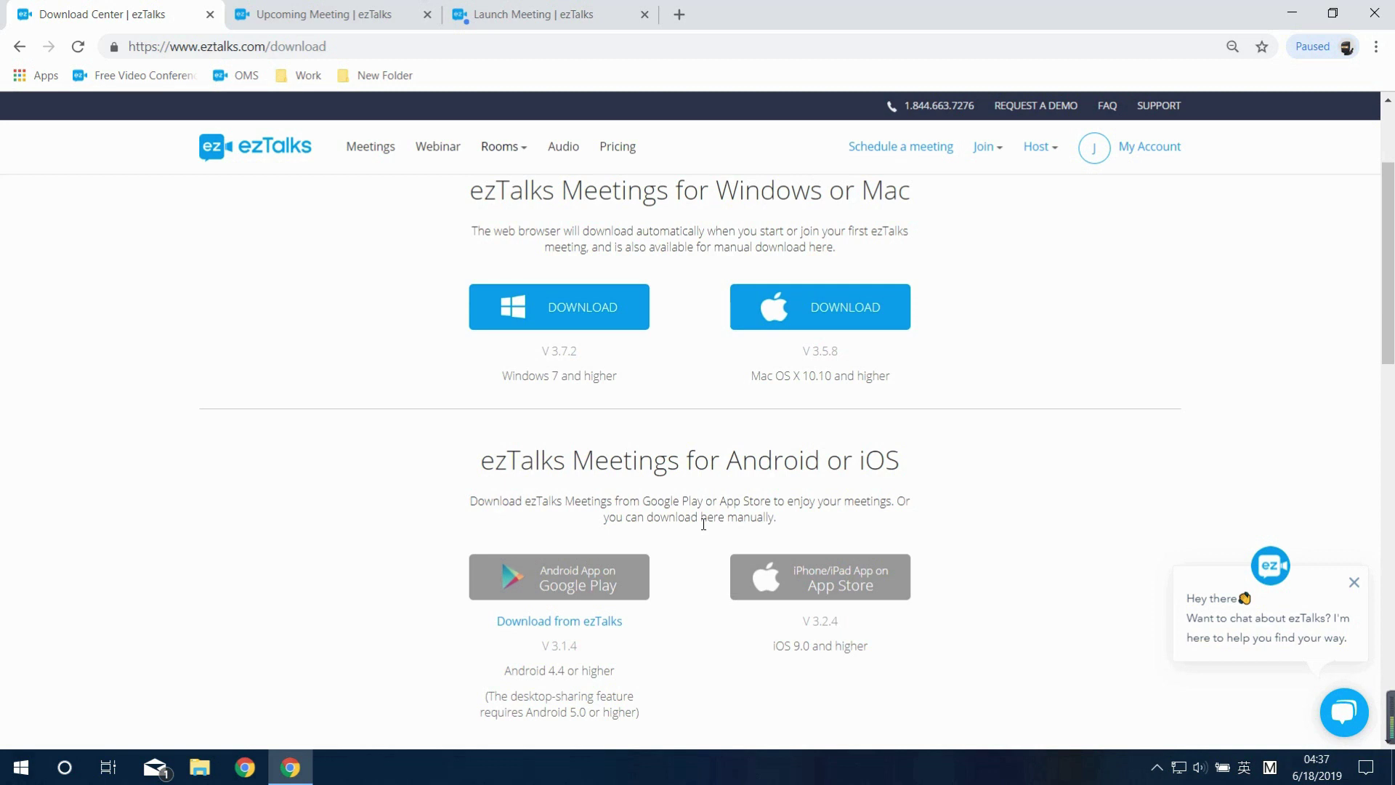
click(1391, 766)
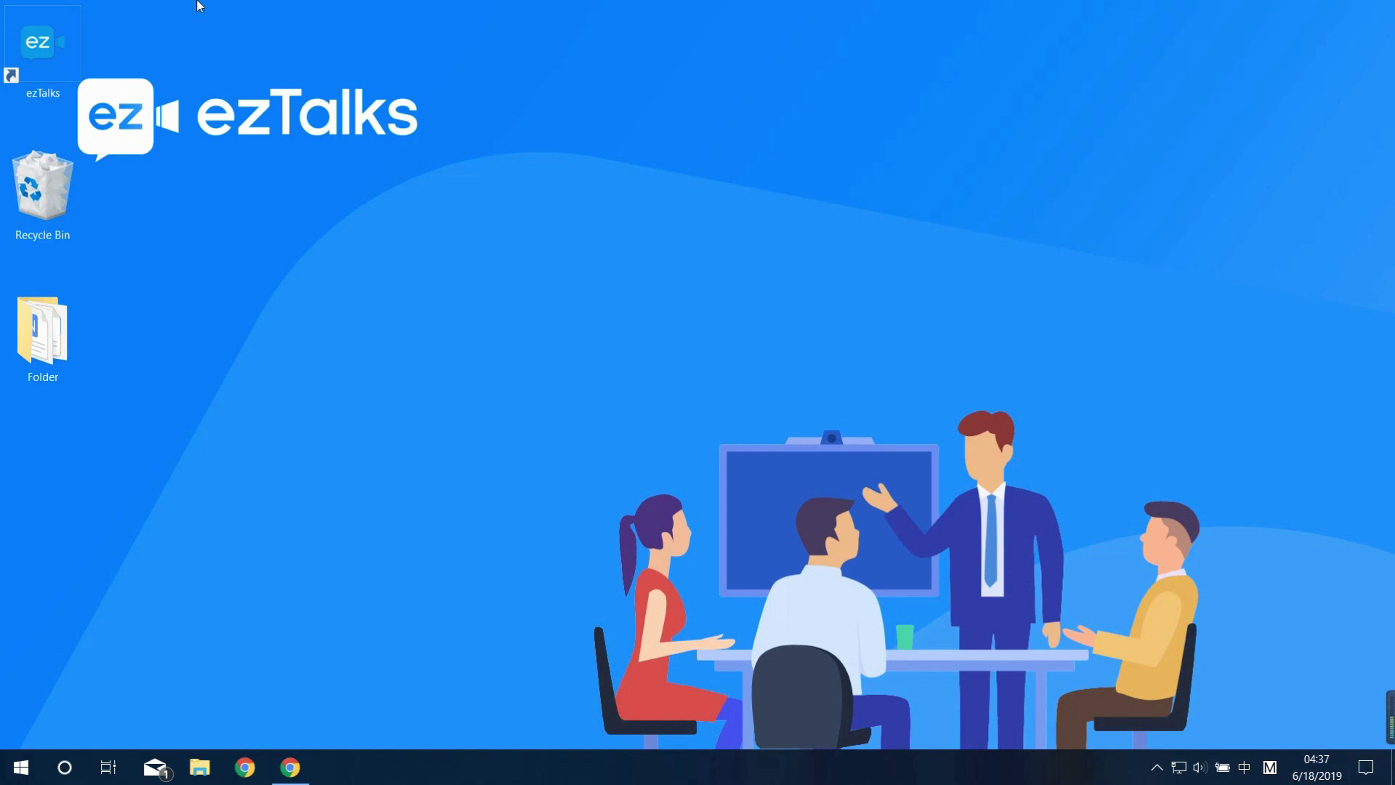
Launch the desktop app and start the ezTalks Weekly Meeting from its card's menu
double_click(25, 48)
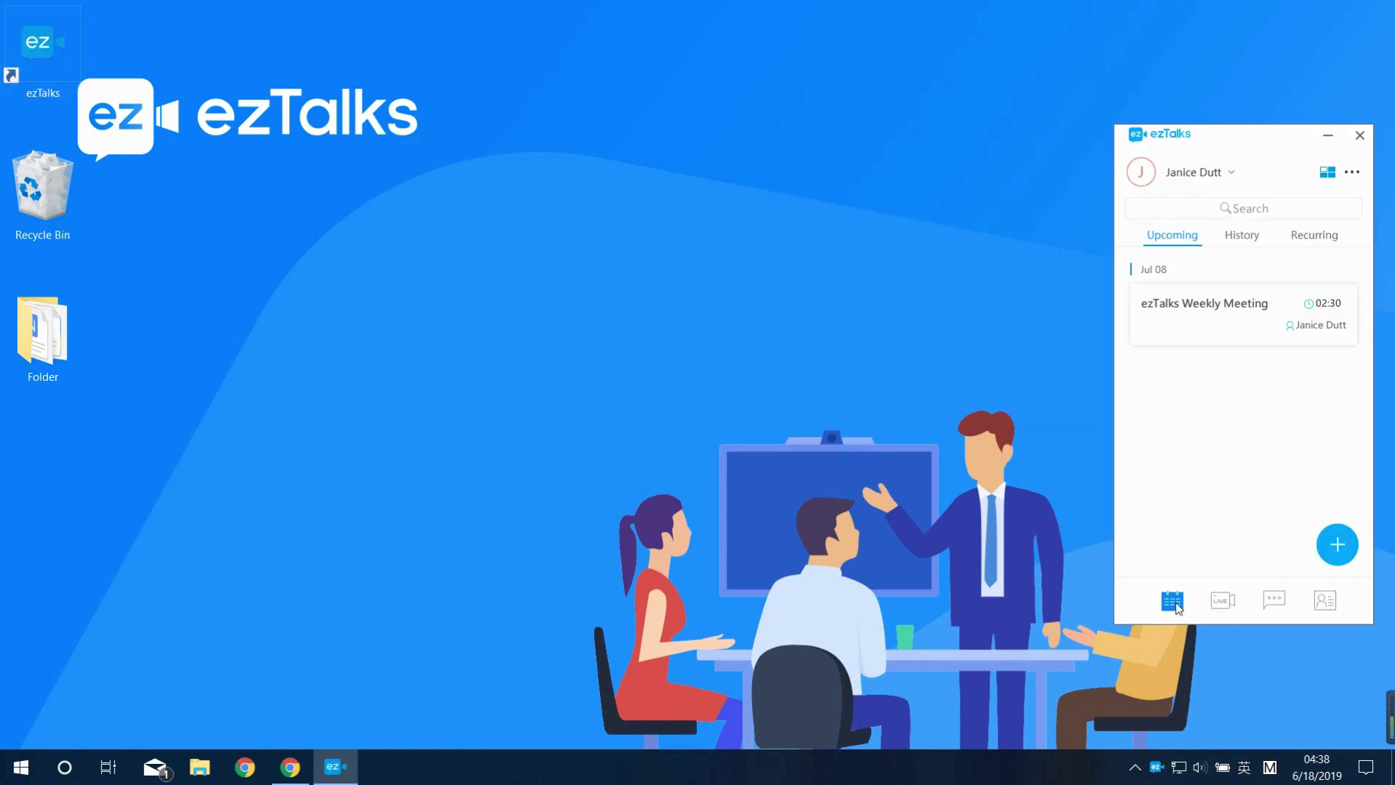
right_click(1210, 326)
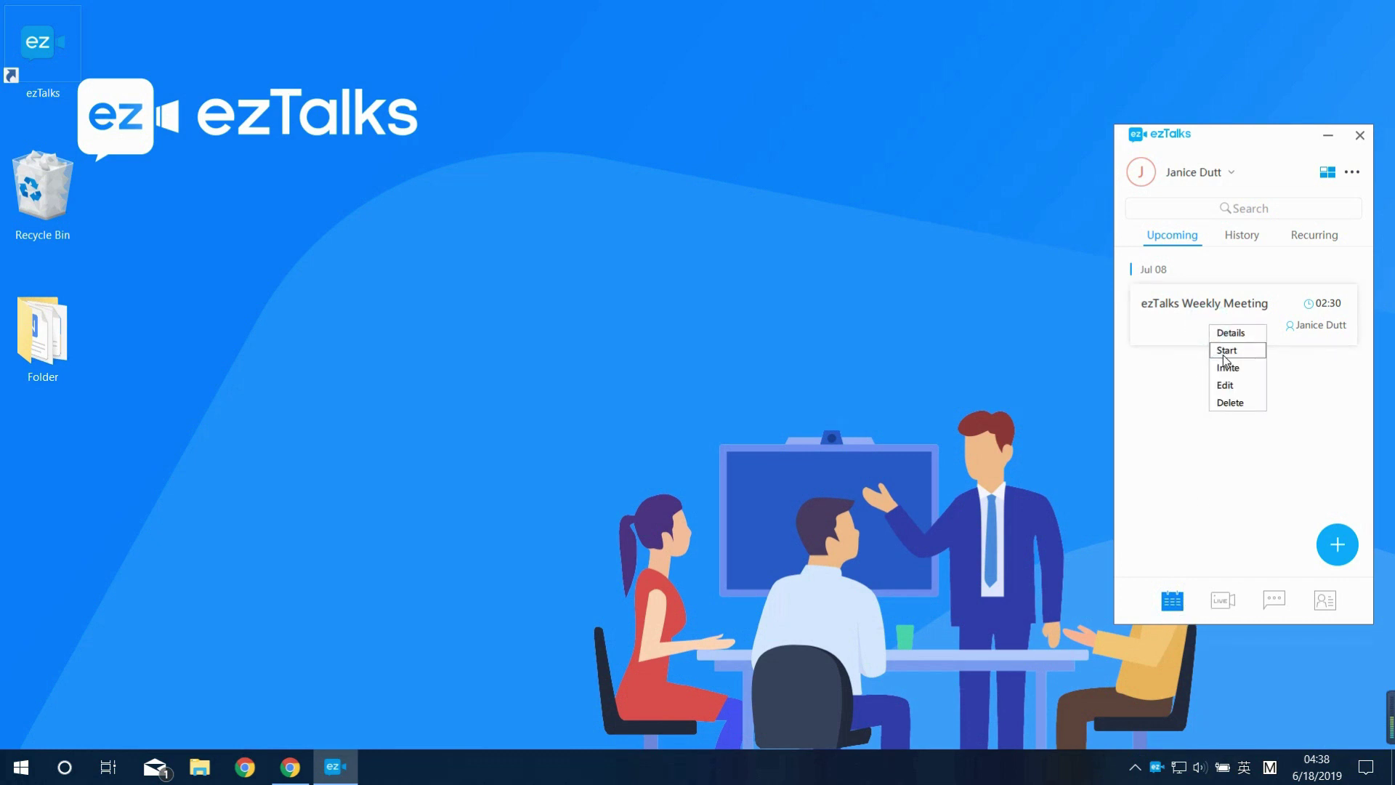
click(1223, 351)
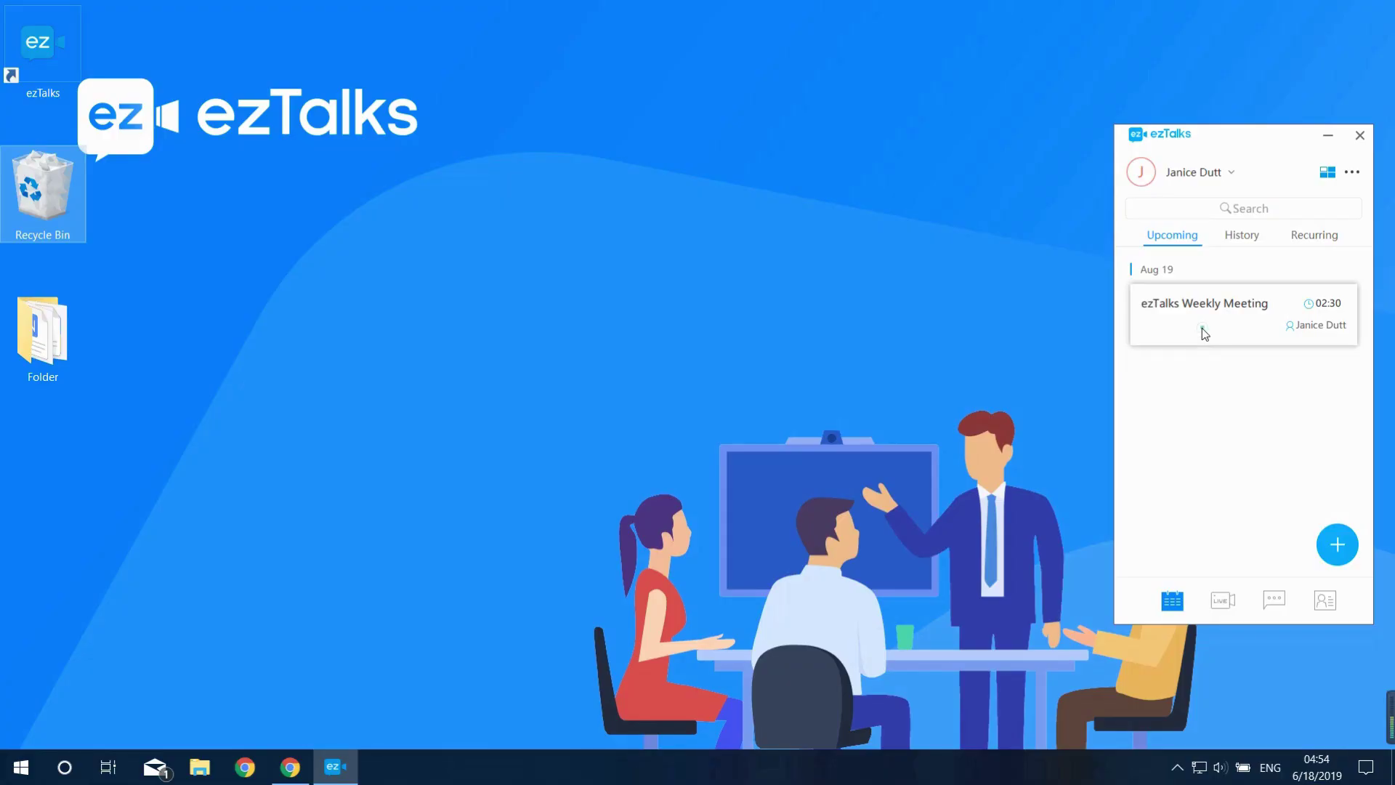
Start the Weekly Meeting, review settings via Test Audio, then join with Computer Audio
right_click(1203, 329)
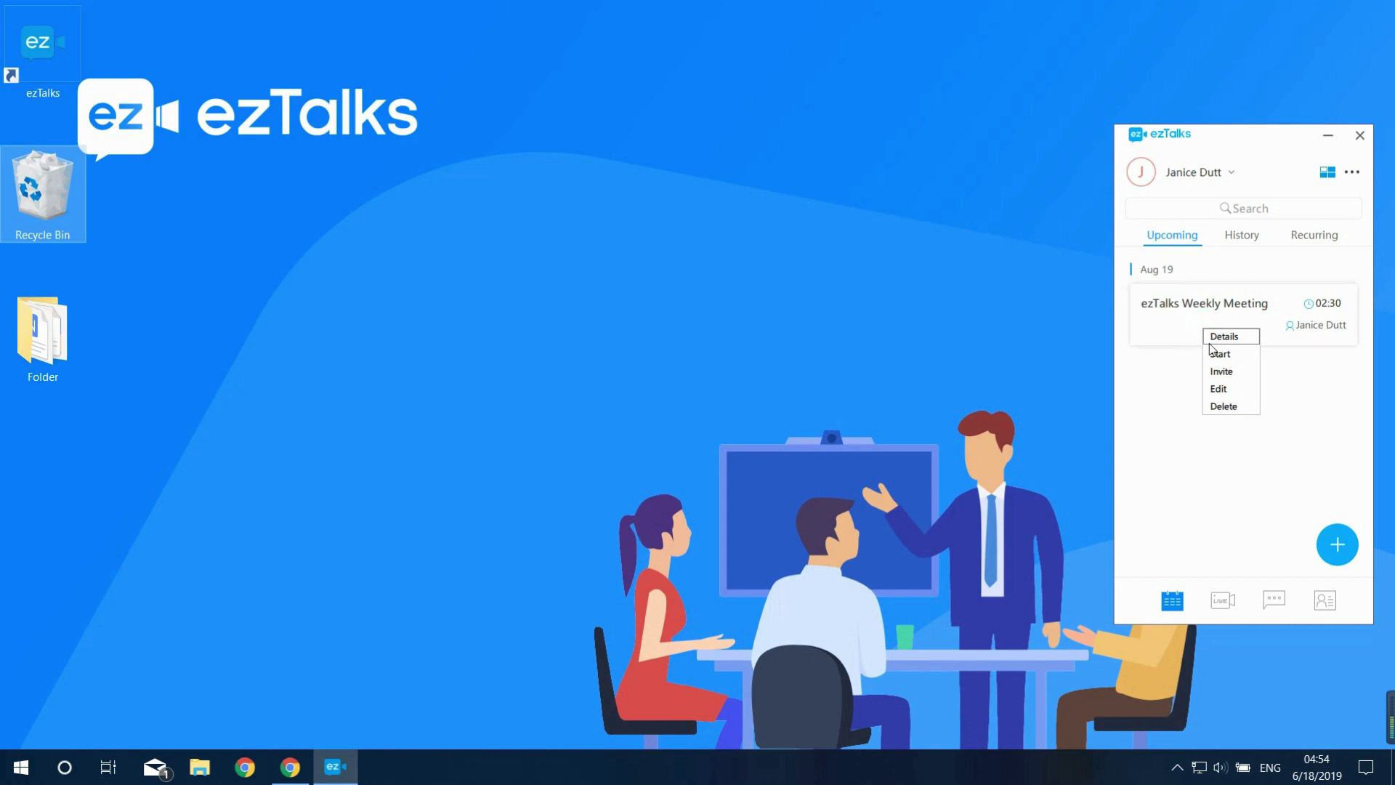
click(1216, 355)
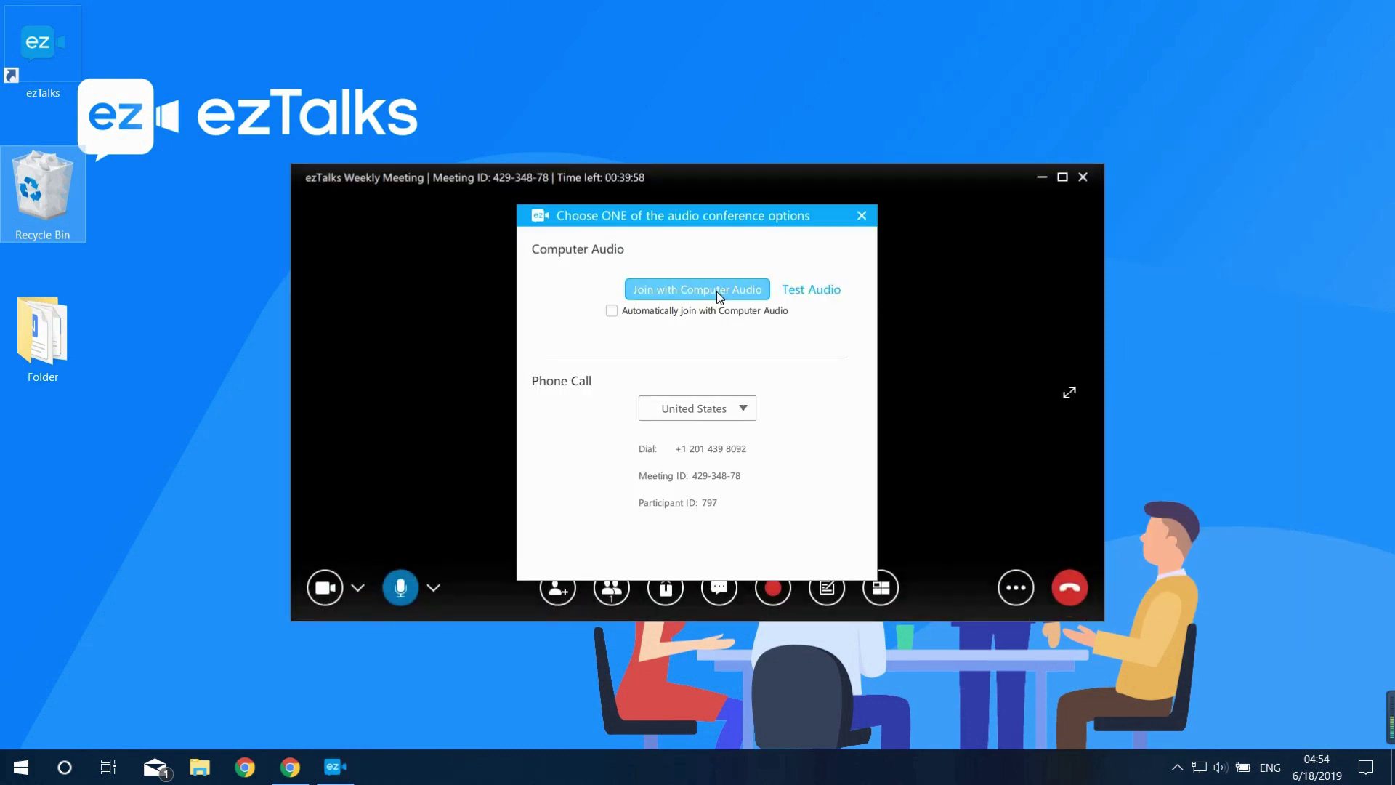
click(807, 290)
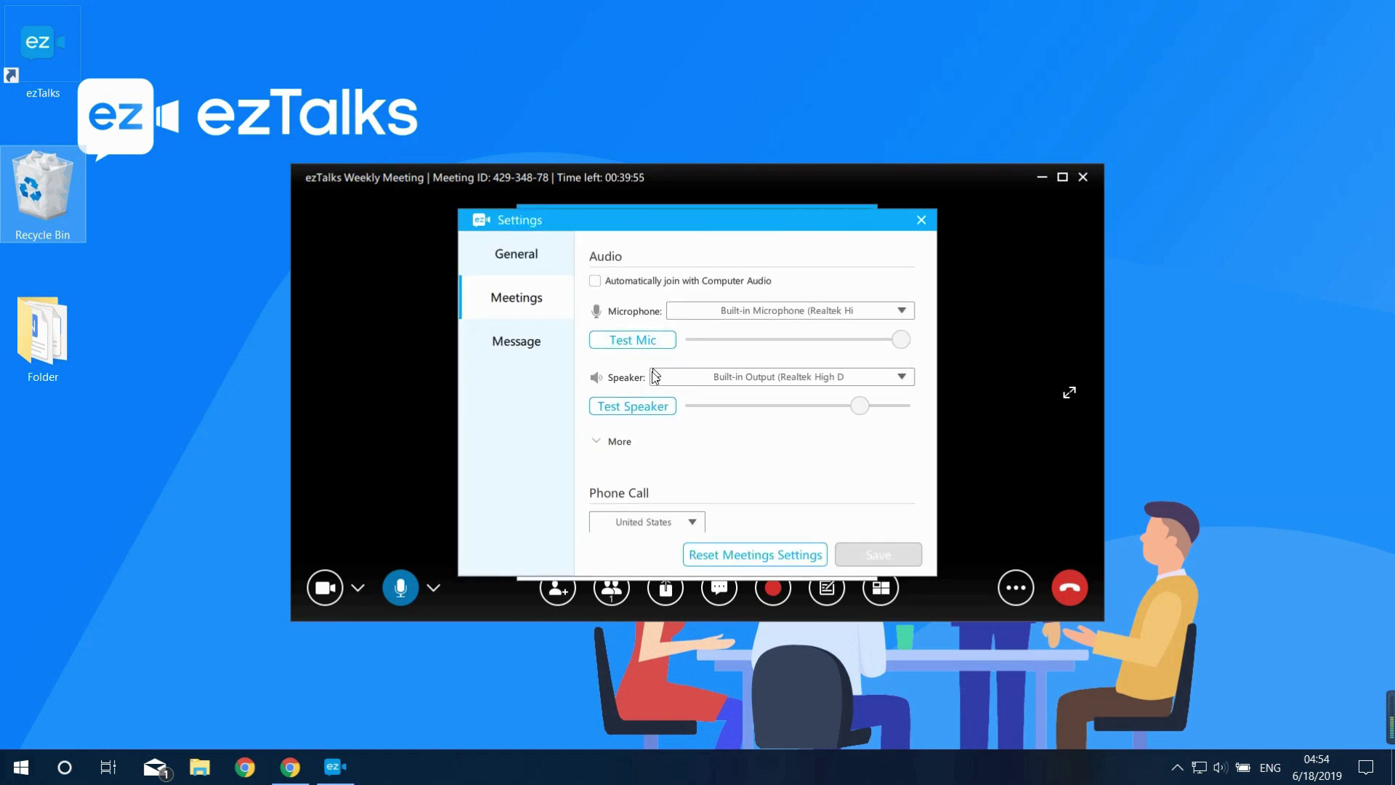
scroll(645, 407, up, 5)
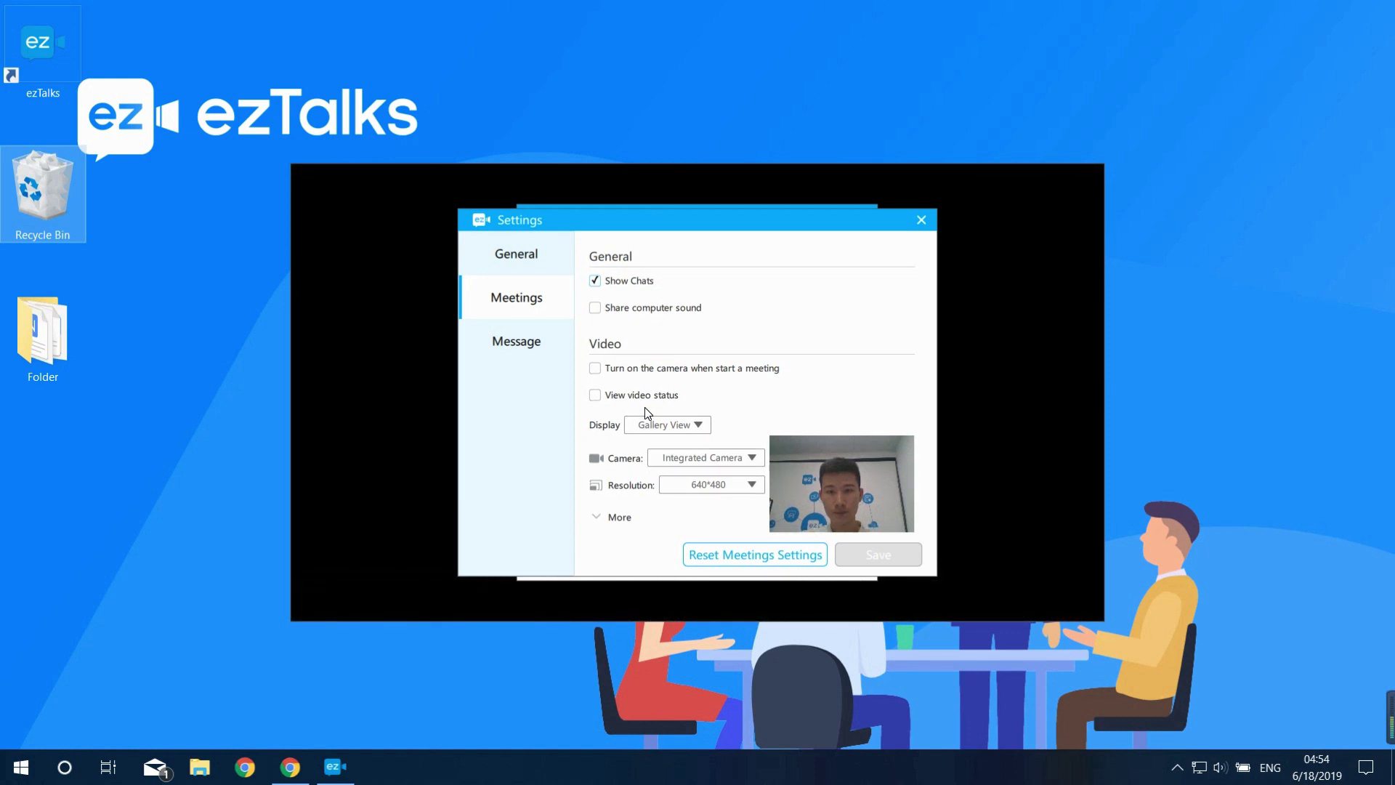
click(919, 220)
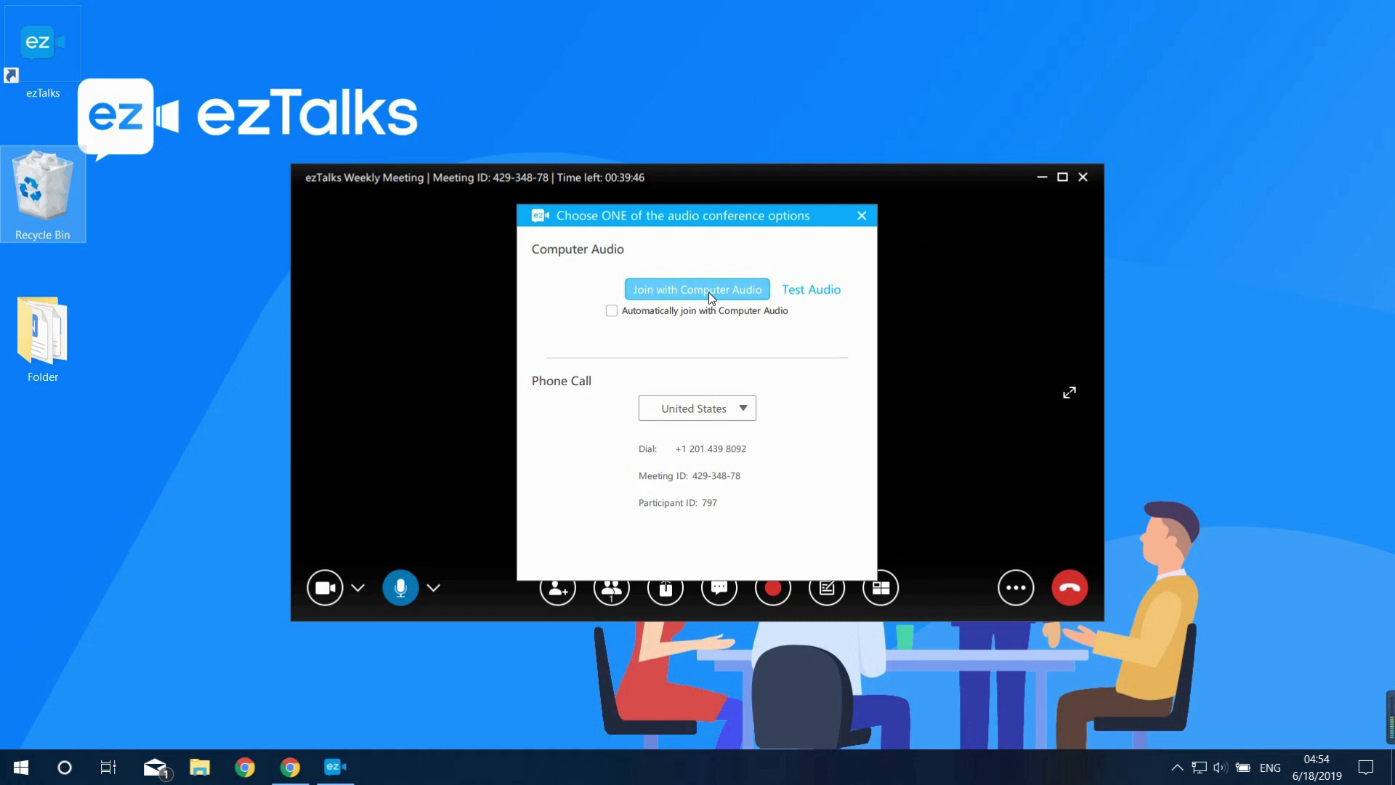
click(708, 290)
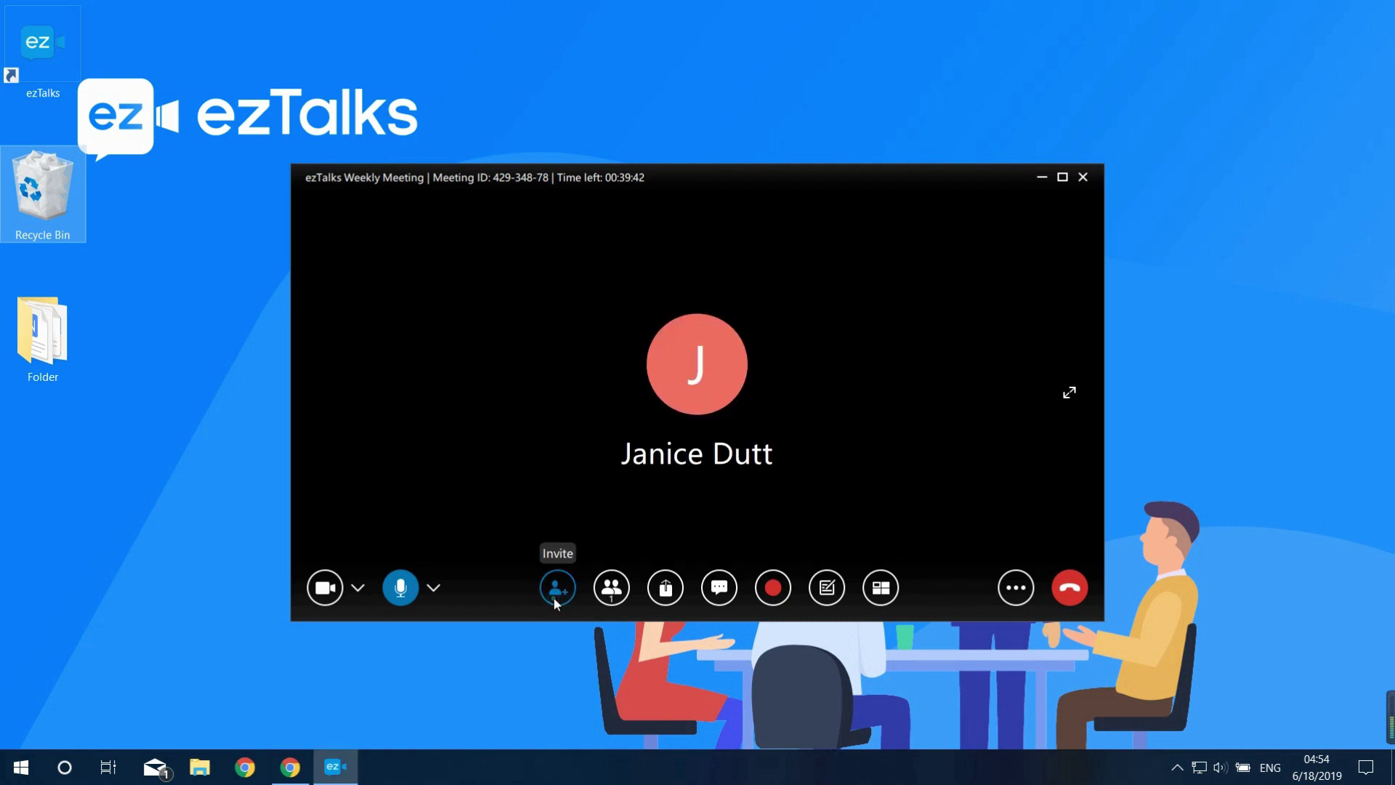
From the meeting's Invite window, select the saved contact on Invite by Contacts and copy the URL
click(555, 597)
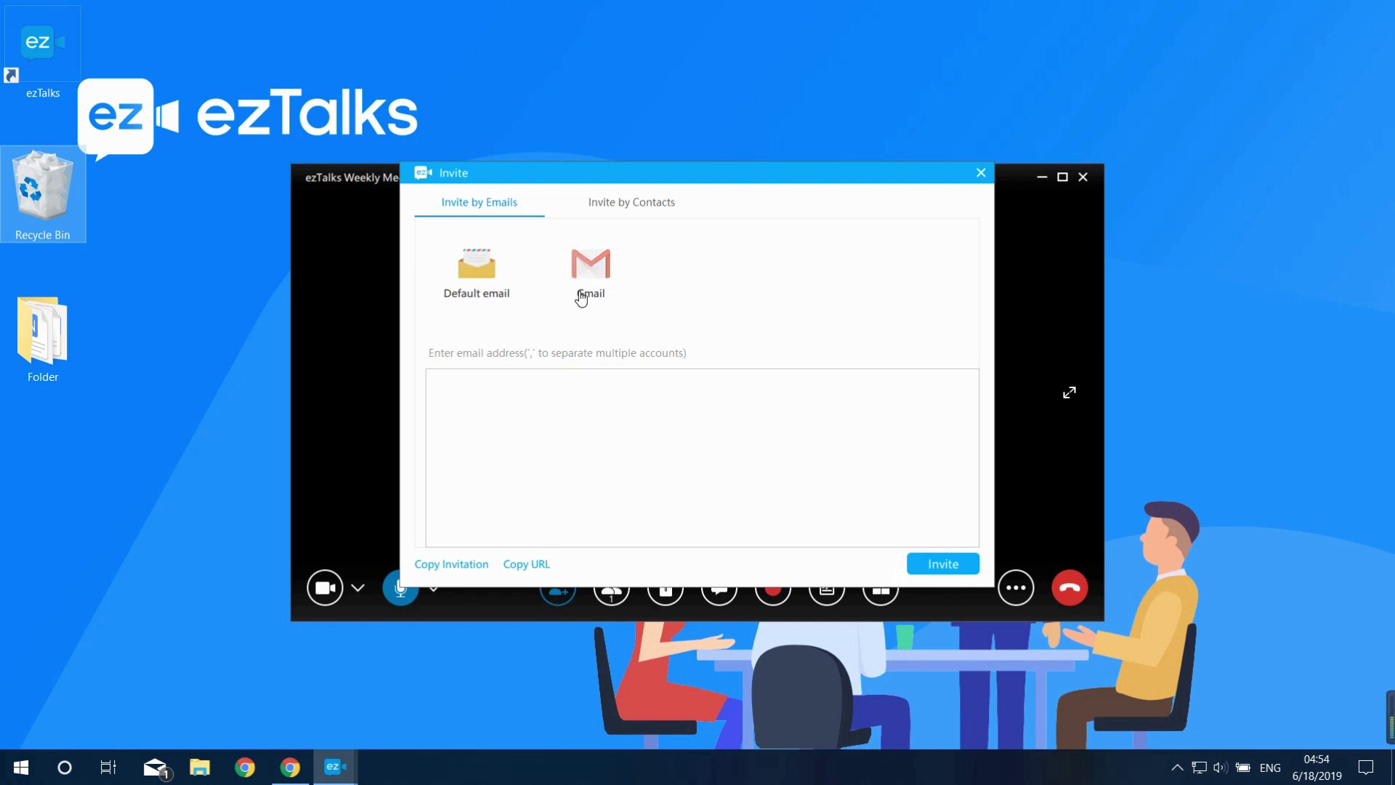
click(546, 389)
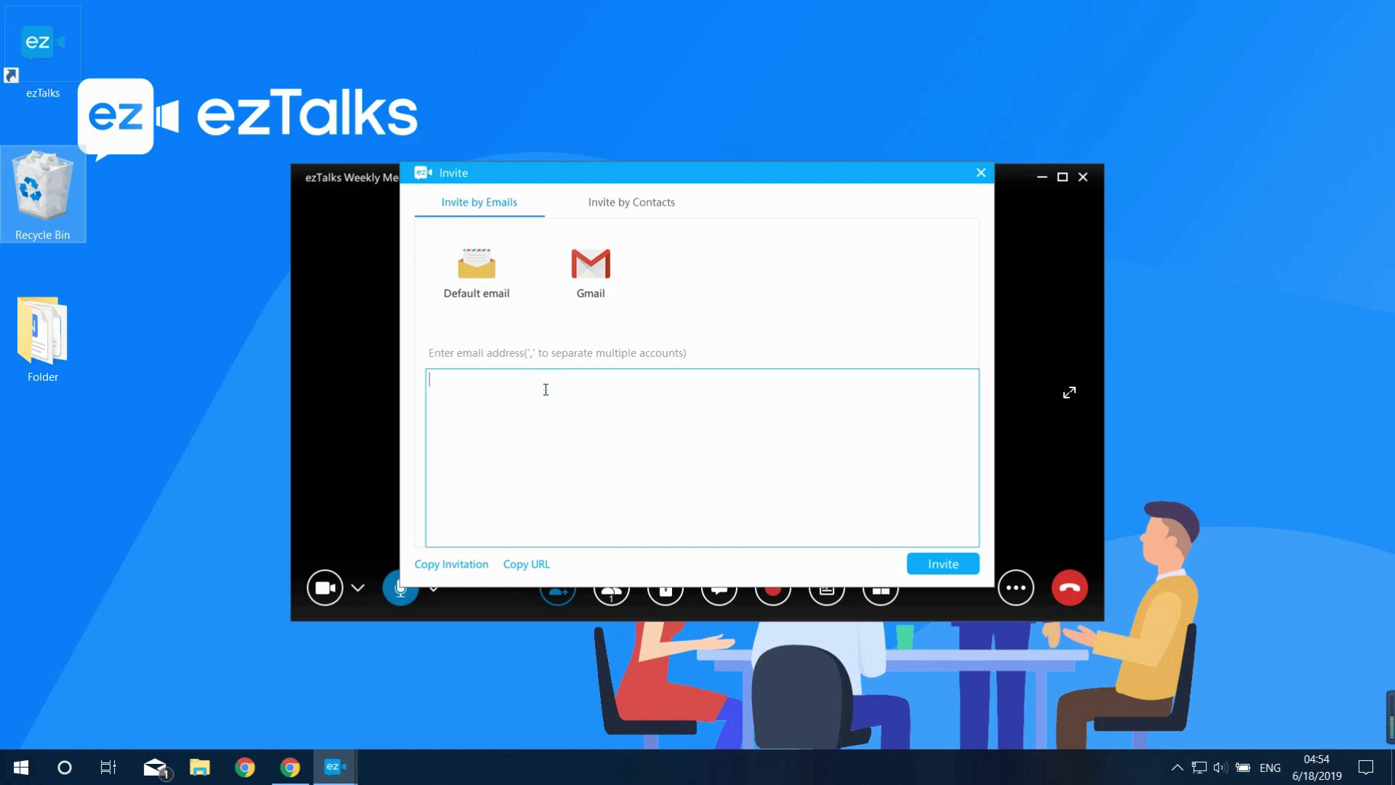
click(626, 215)
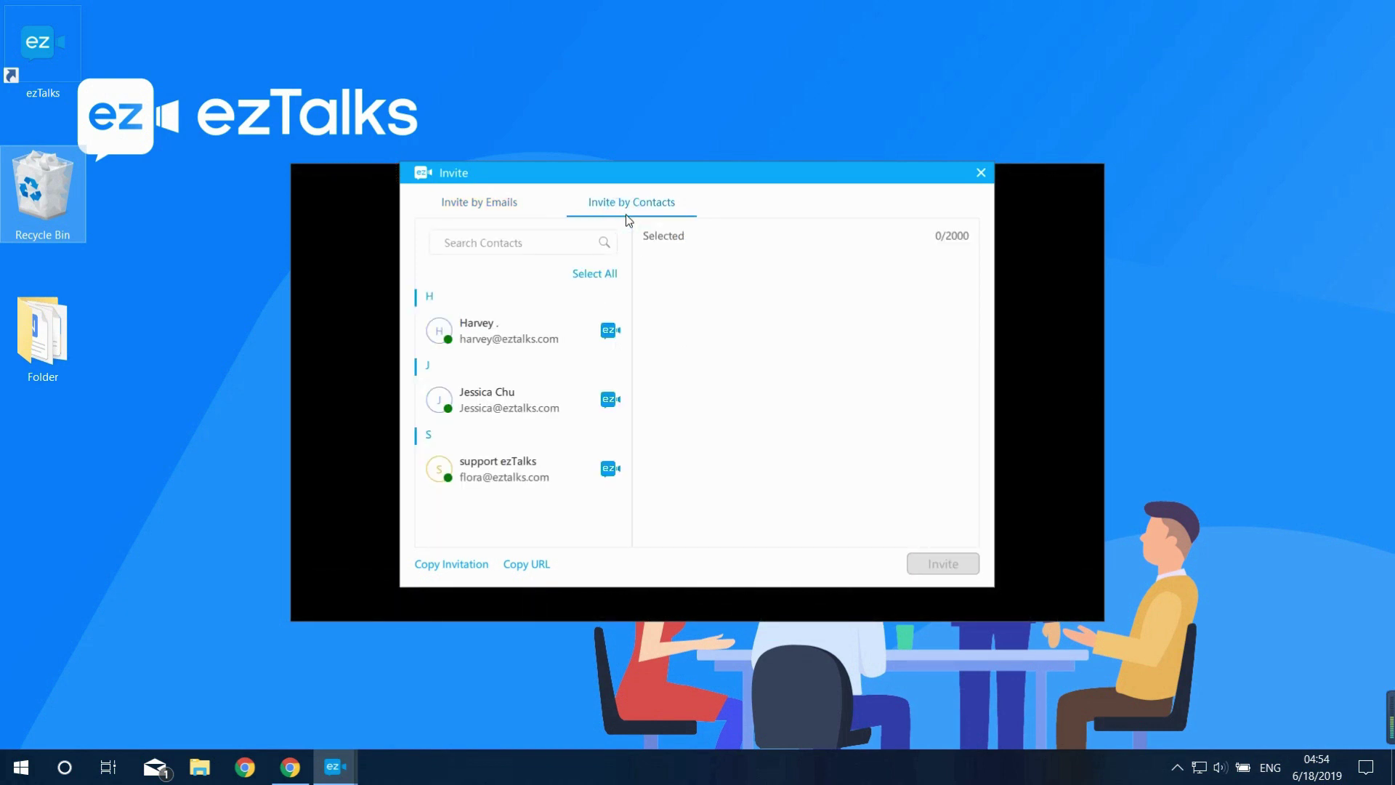
click(511, 335)
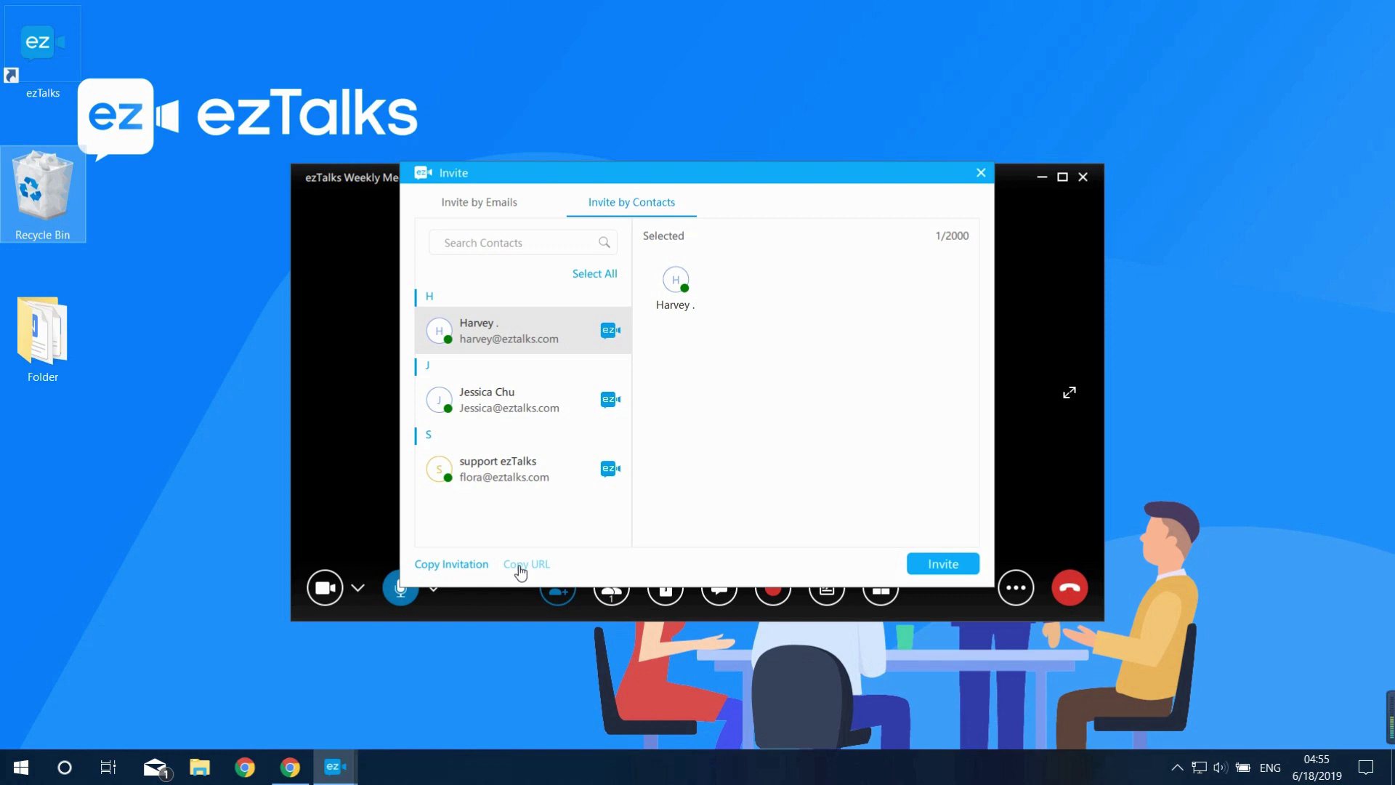
click(521, 571)
Mute the other participant's microphone from the Participants list
click(614, 602)
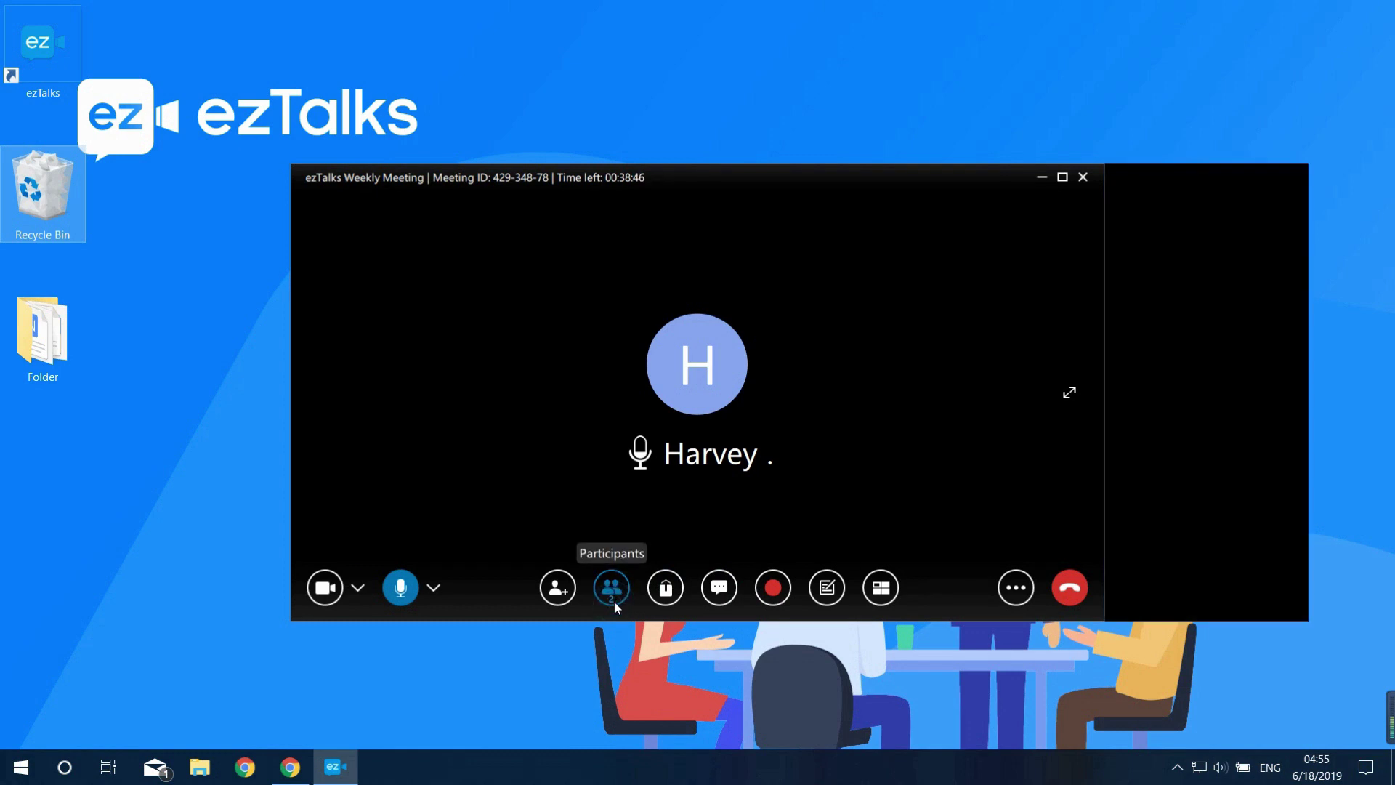
right_click(1184, 246)
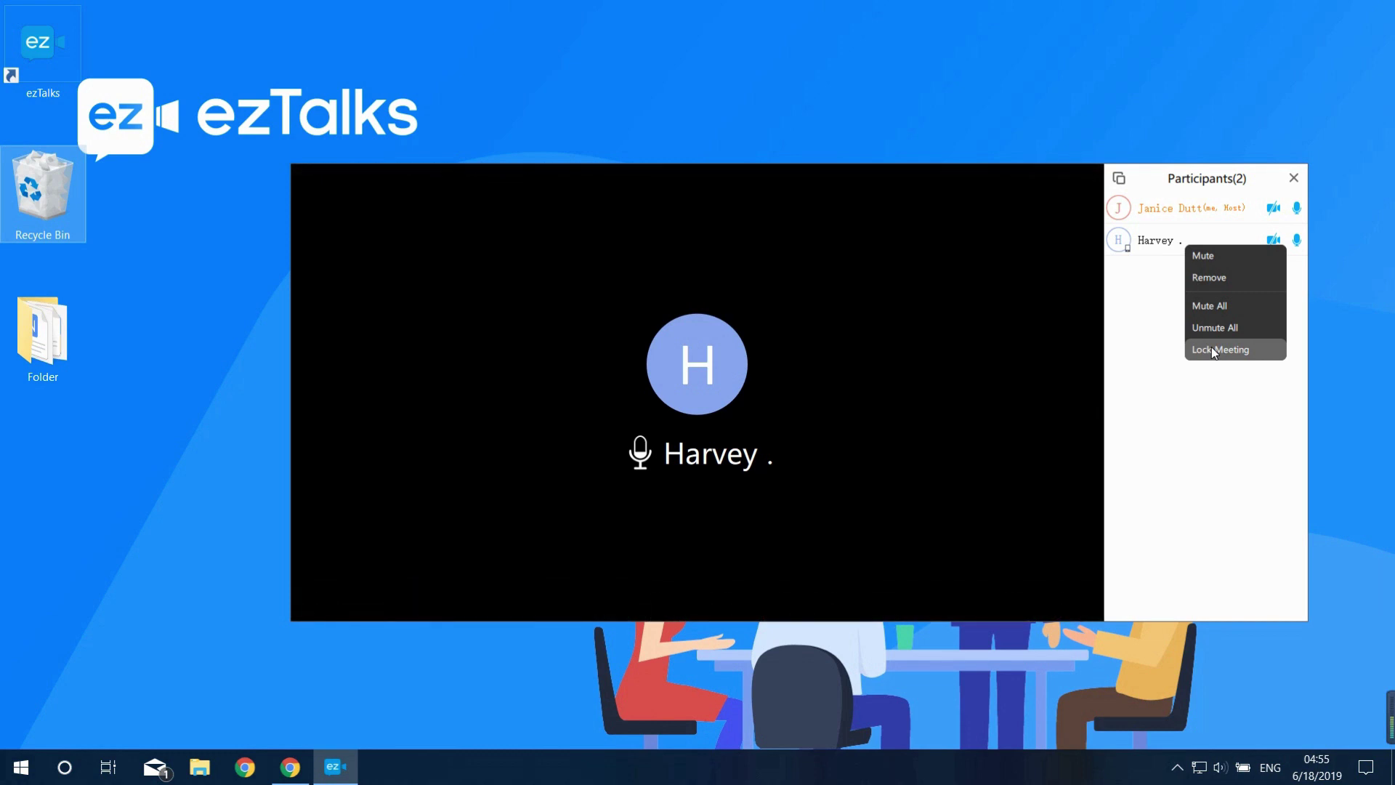
click(1211, 259)
Pop the participant list out, dock it back beside the meeting, then close it
click(1120, 179)
click(712, 211)
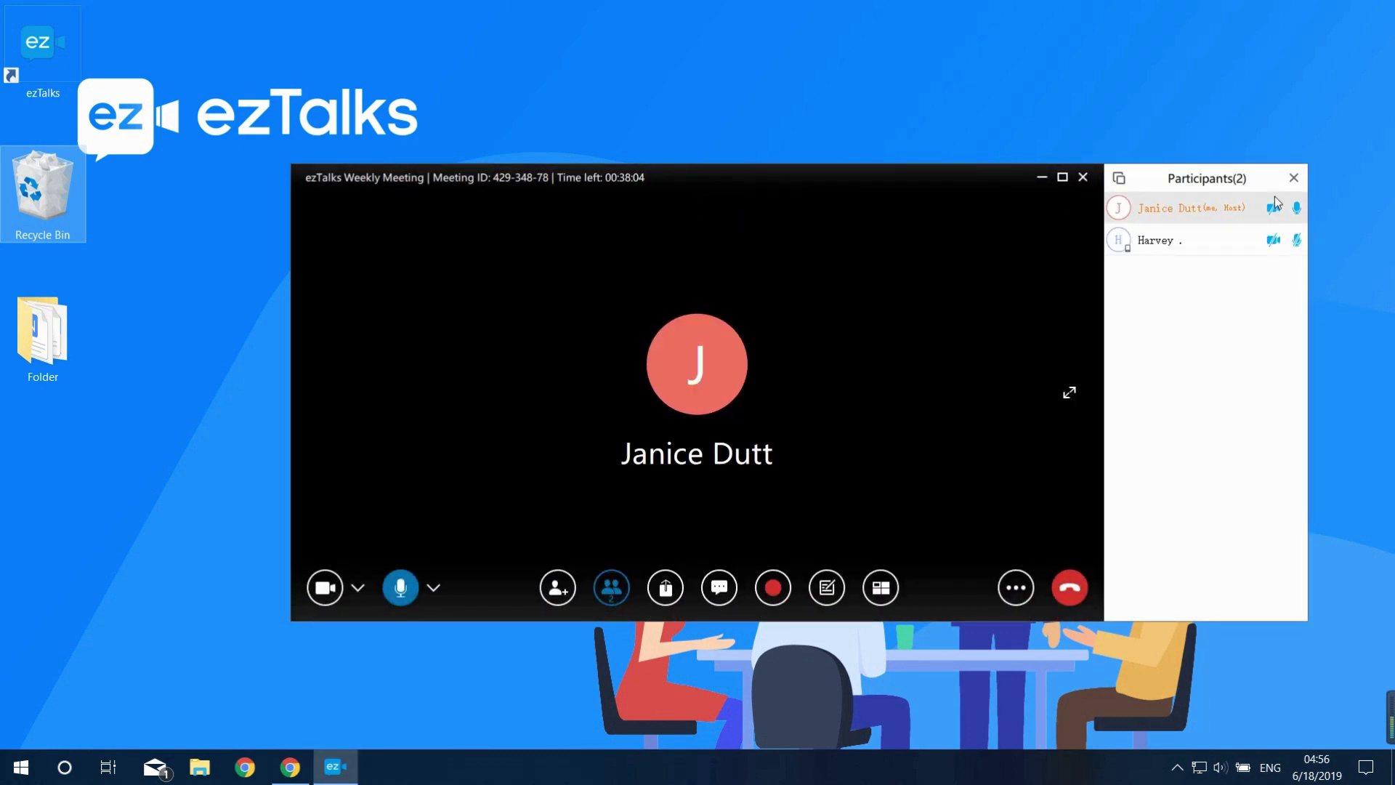
click(1294, 182)
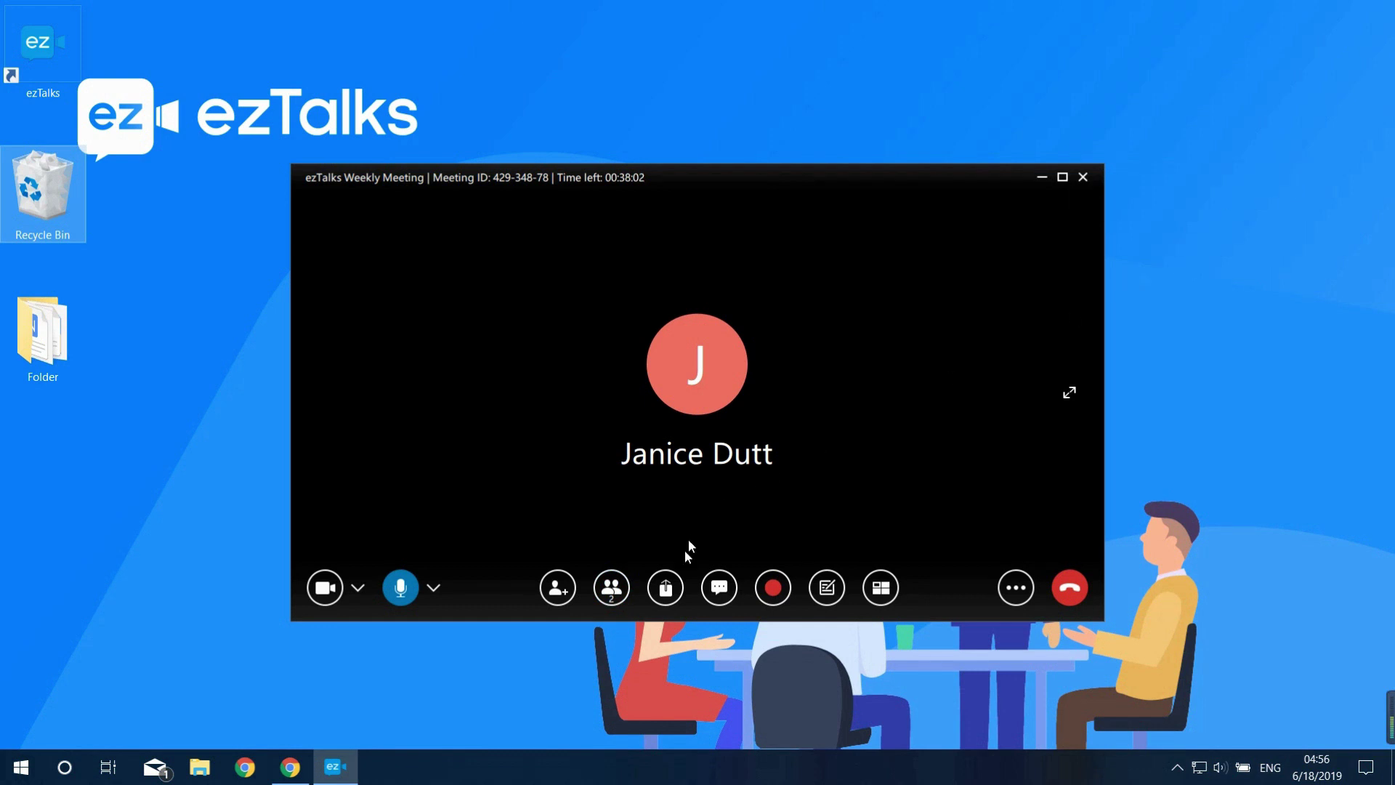
Share the whole display and bring the ezTalks Services presentation to the front
click(669, 590)
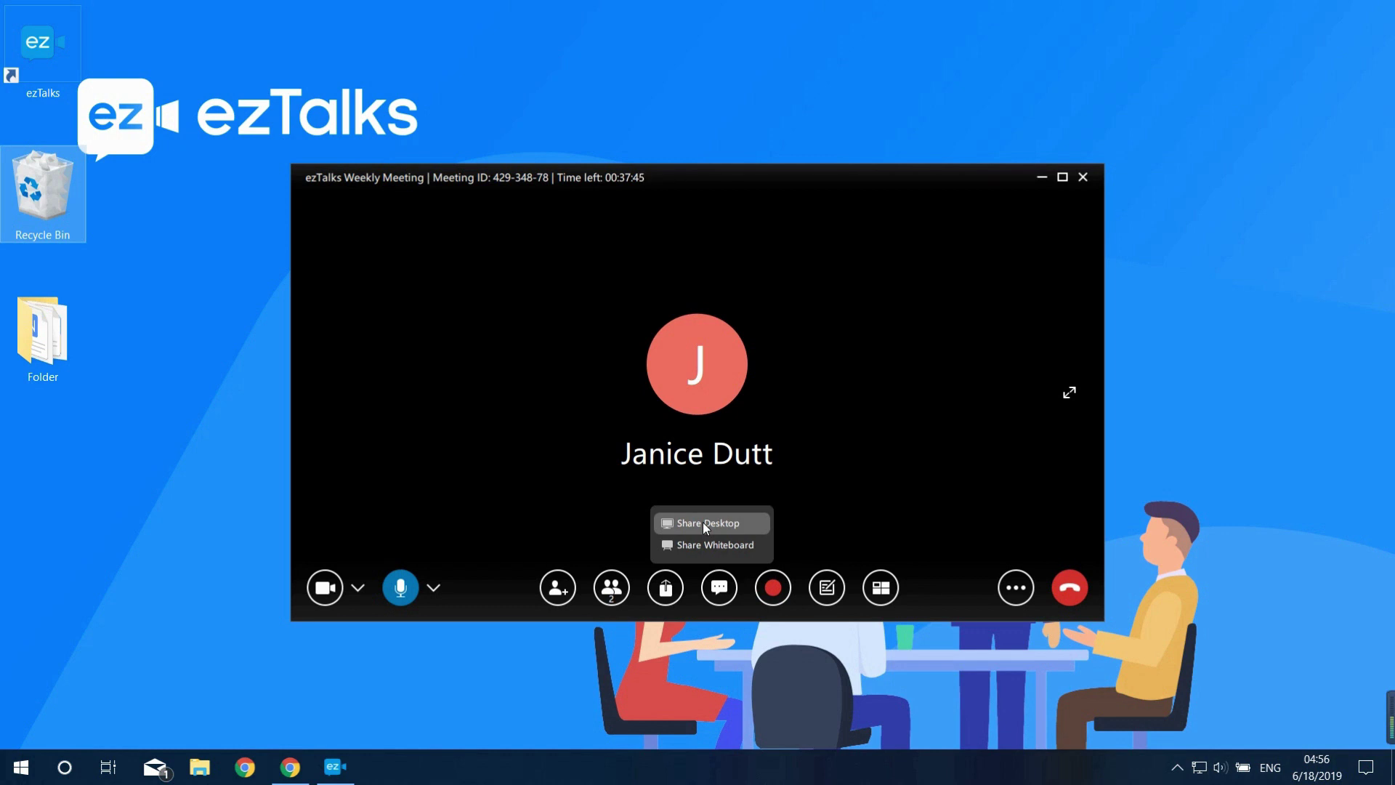
click(703, 521)
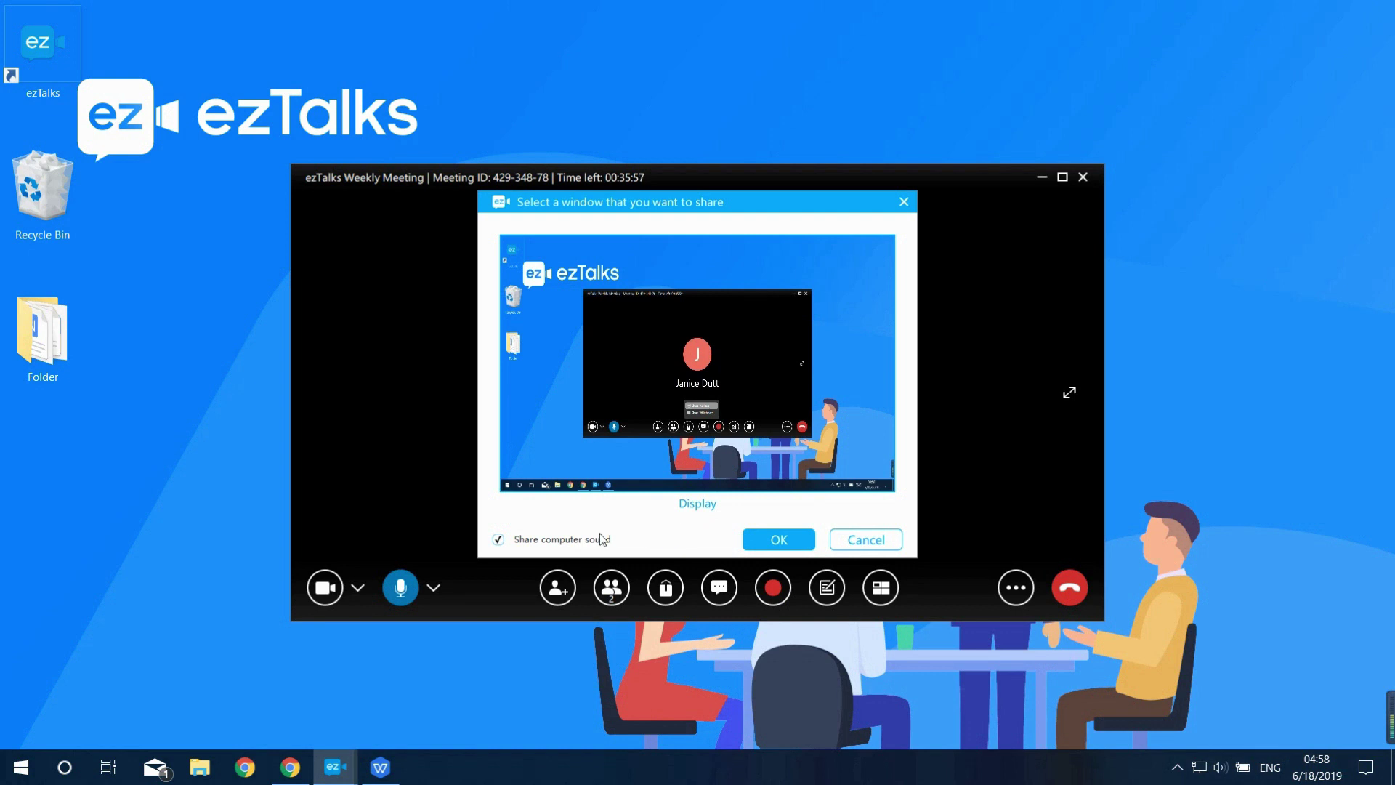
click(772, 545)
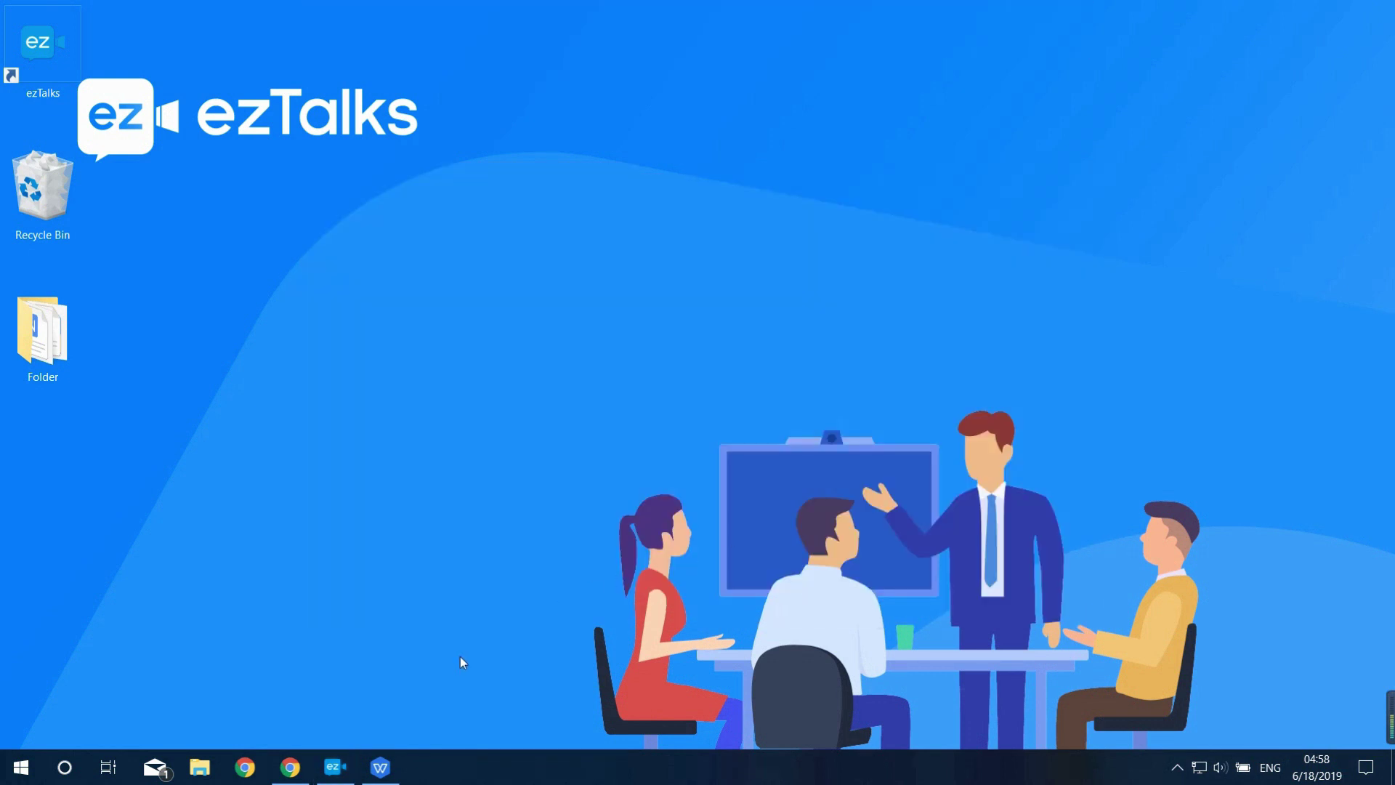
click(379, 767)
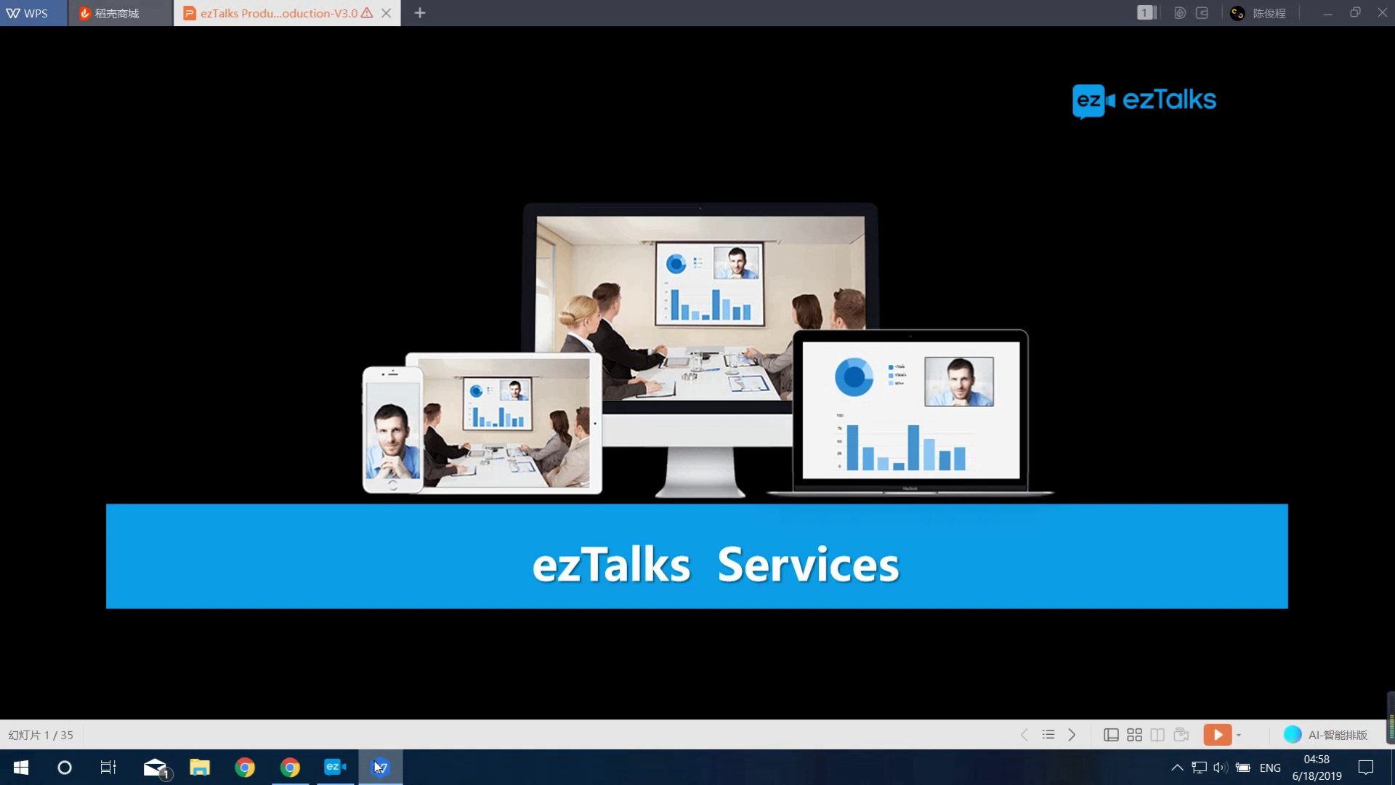
Pin and then unpin the sharing bar, then stop the screen share
mouse_move(730, 5)
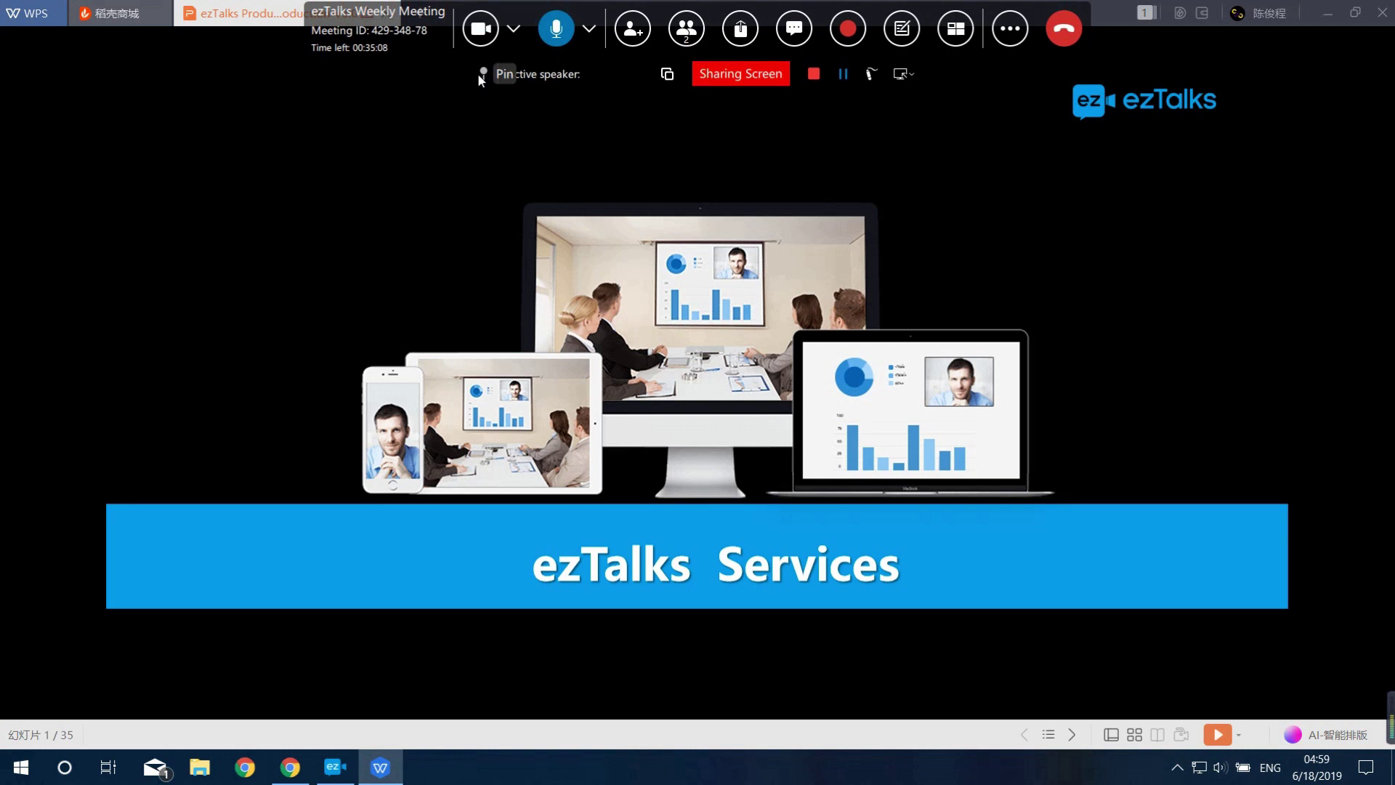
click(481, 73)
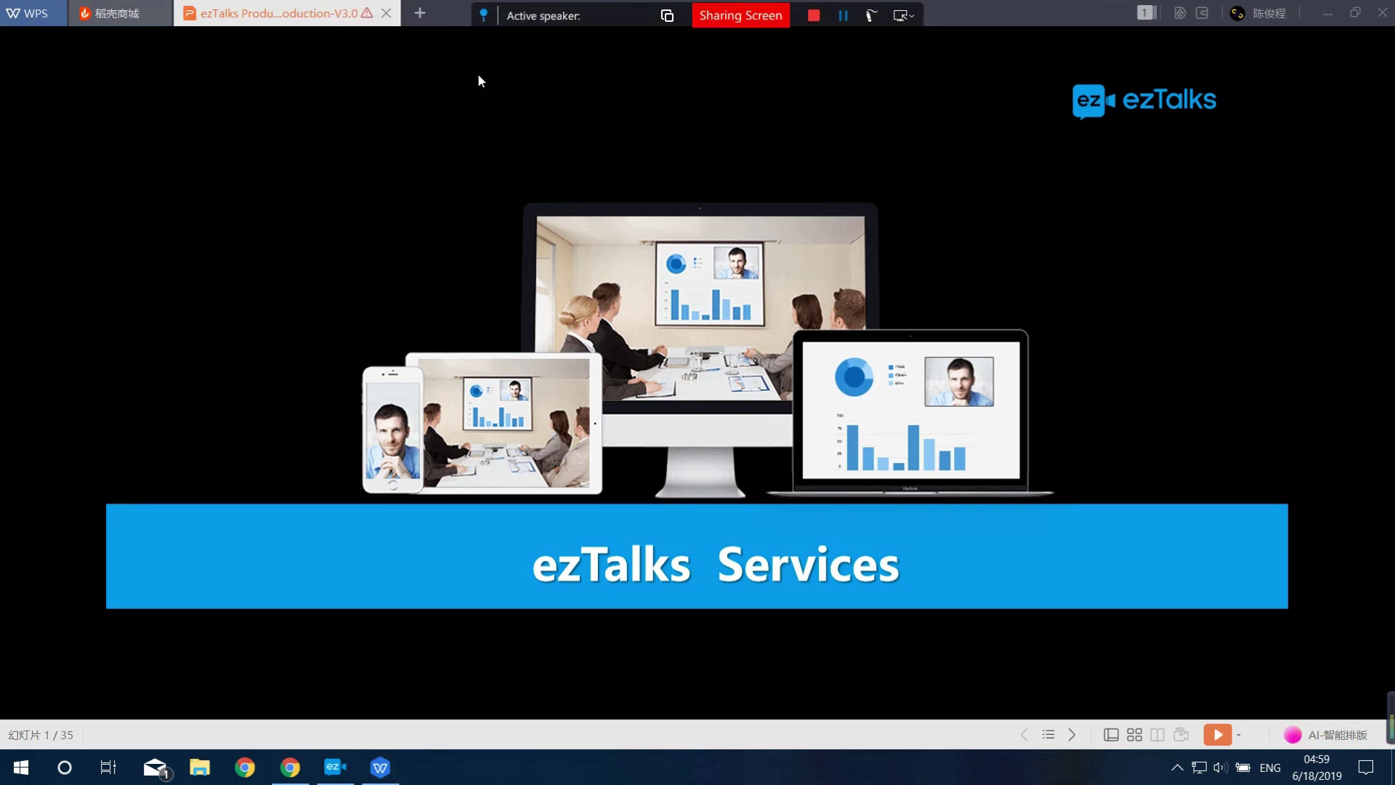
click(481, 14)
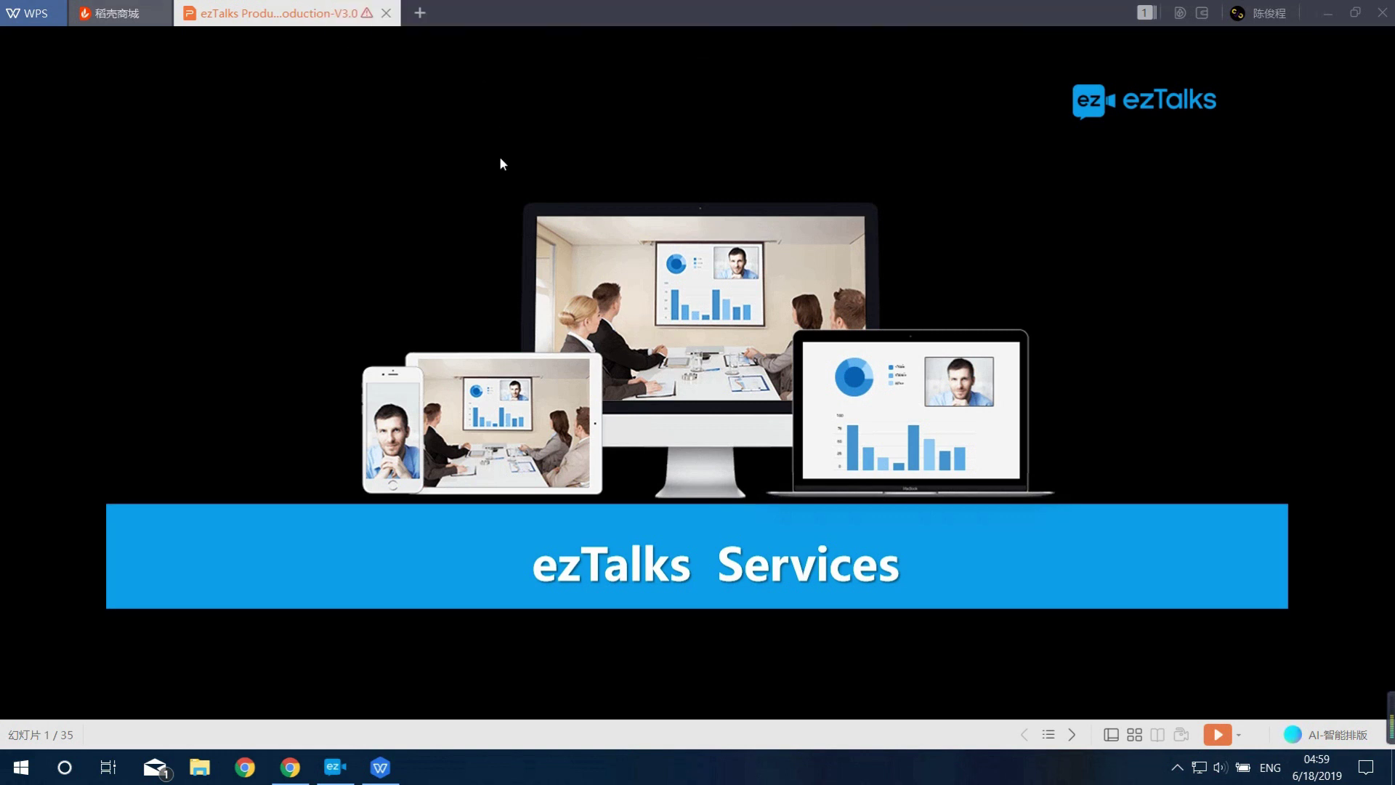
mouse_move(685, 15)
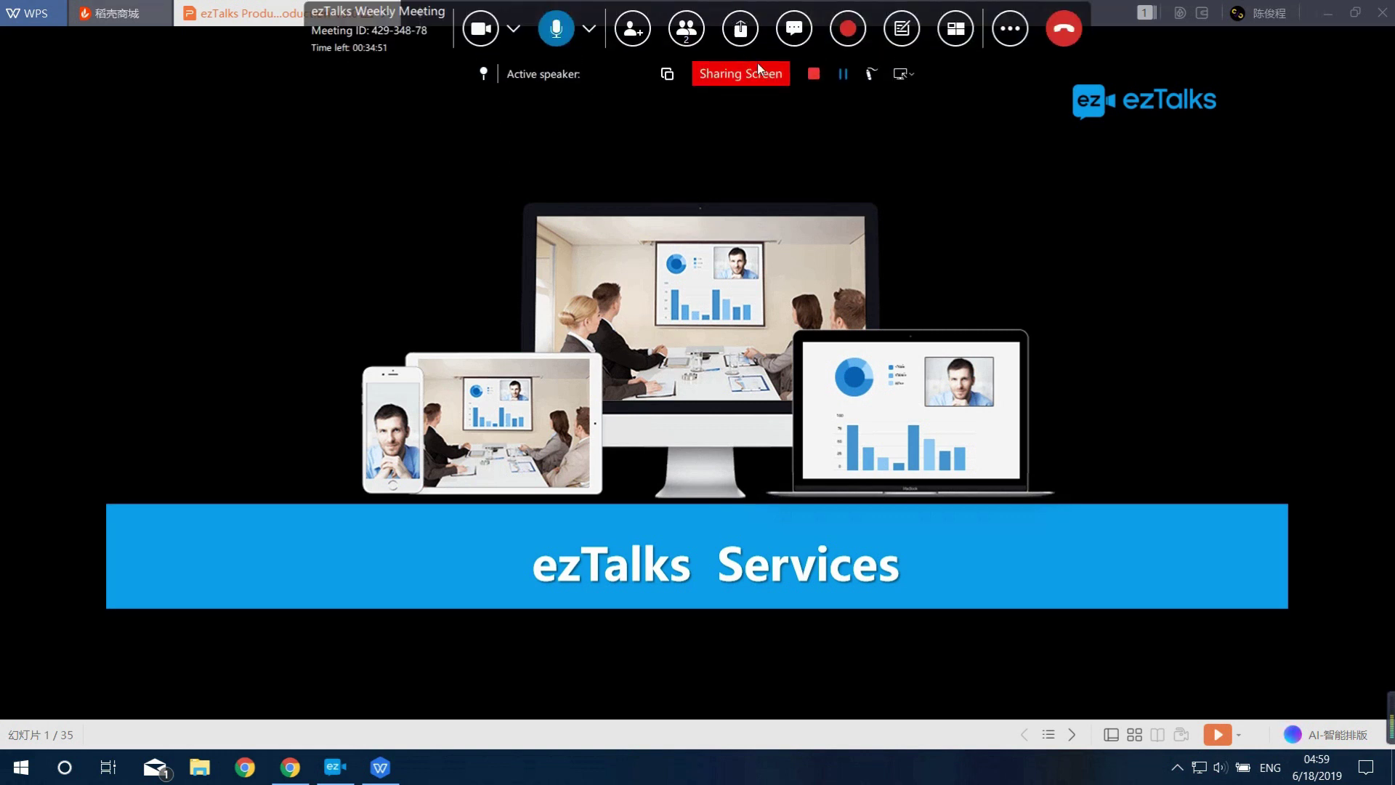
click(810, 73)
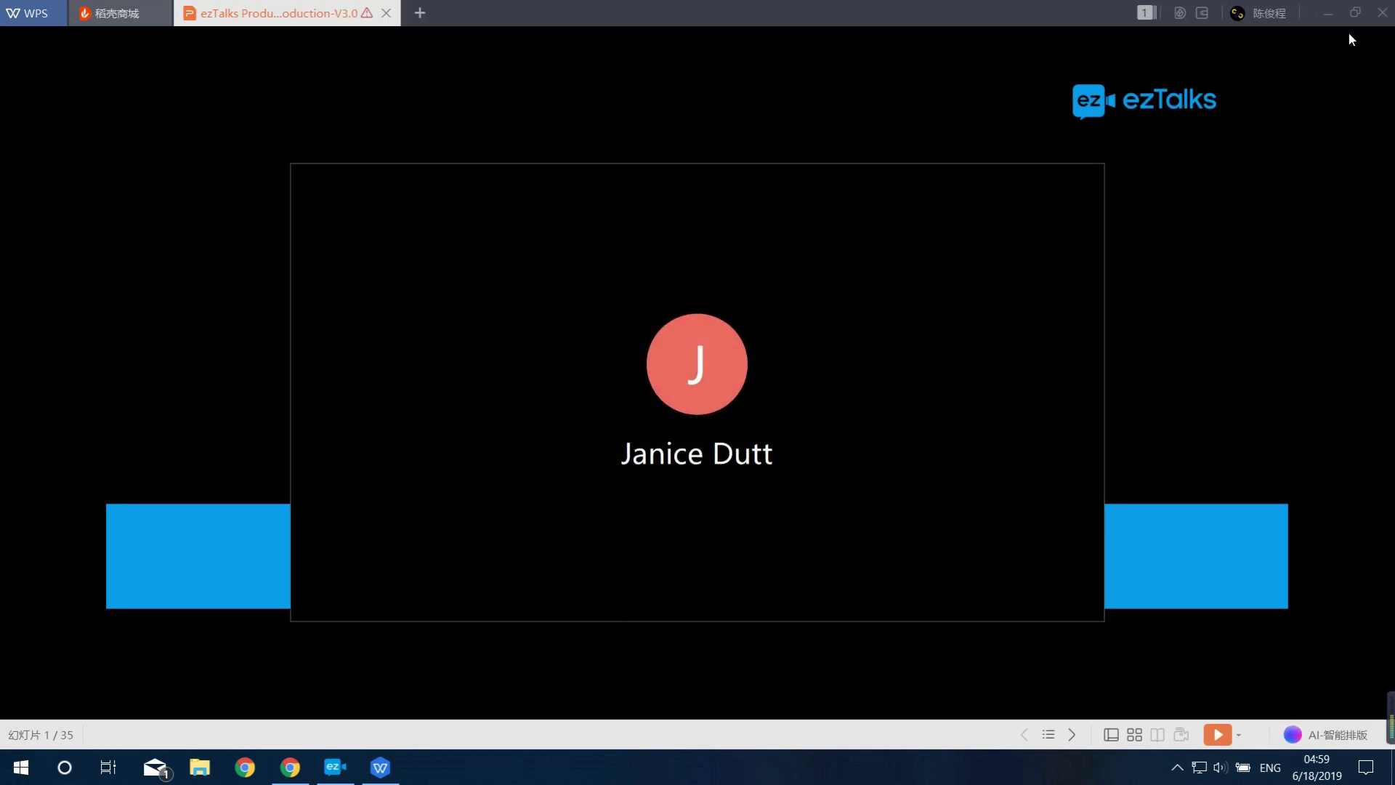
Hide the presentation, start sharing a blank whiteboard and maximize Whiteboard1
click(1326, 13)
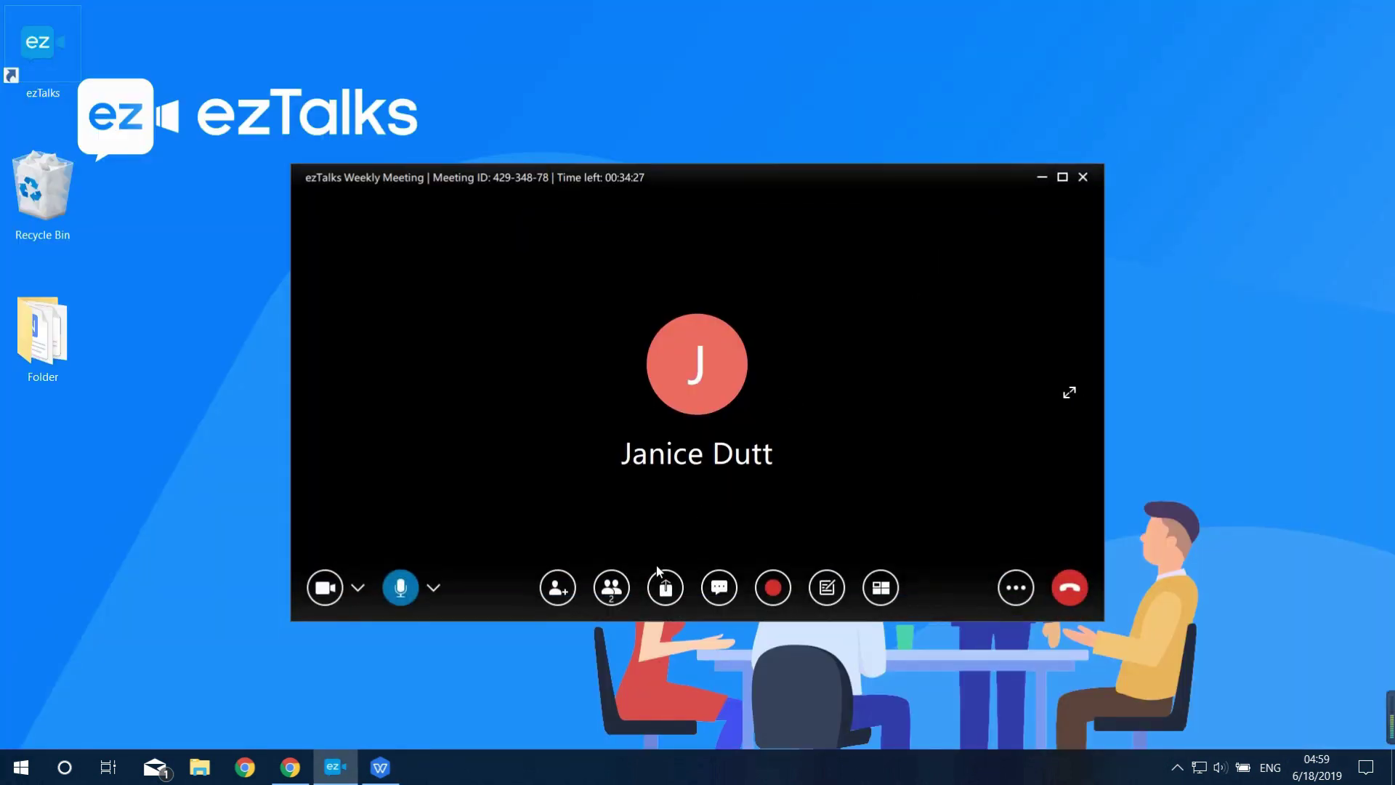
click(665, 585)
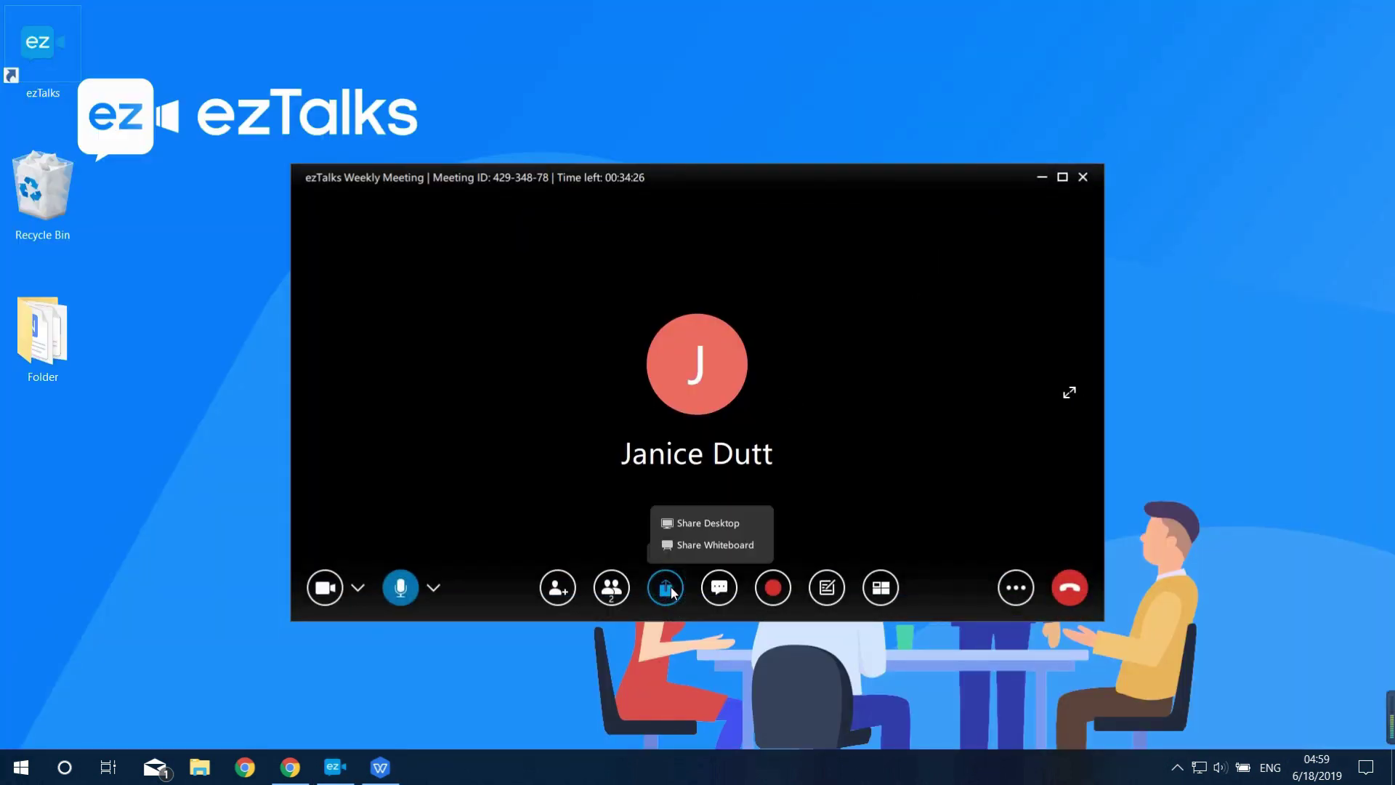
click(708, 546)
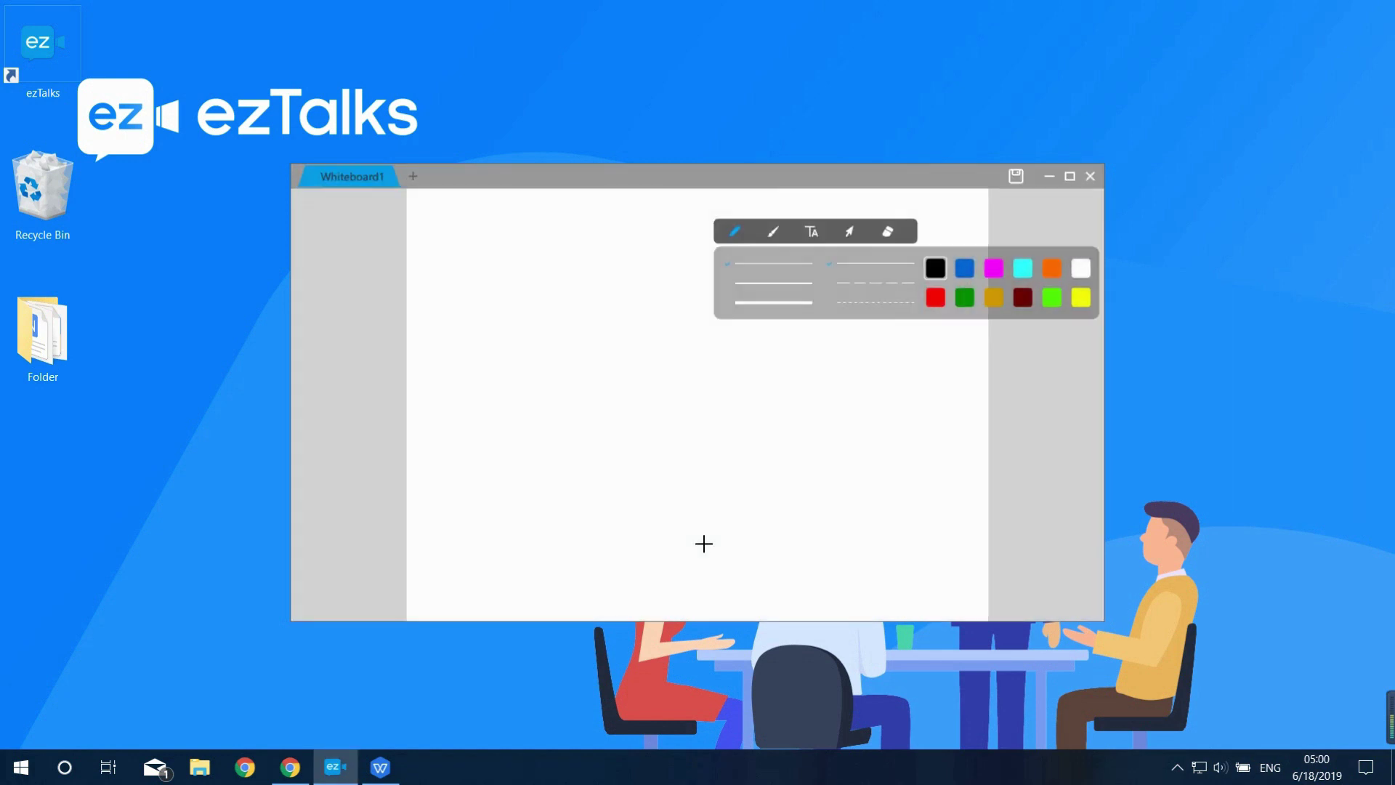
click(1072, 176)
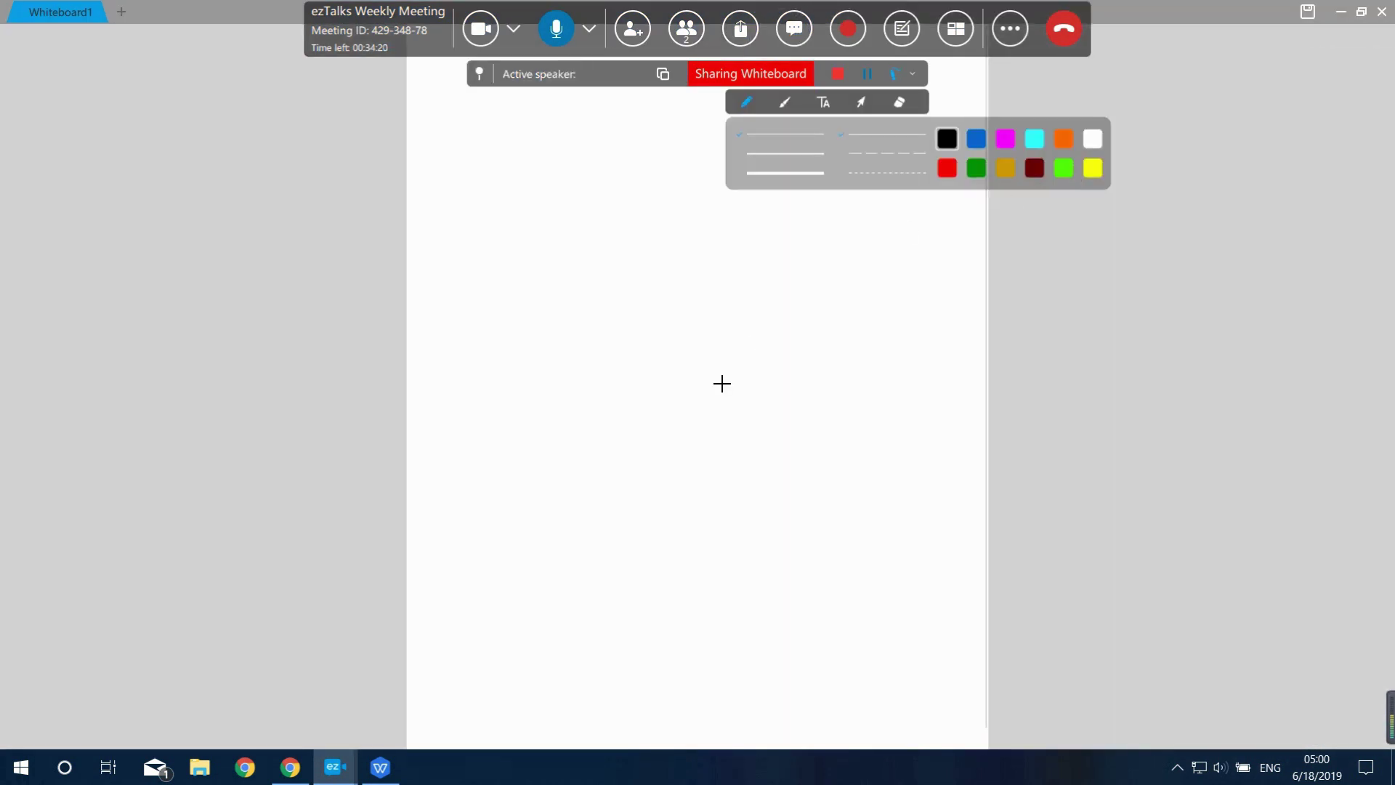
Place a text box on the whiteboard canvas, then stop sharing
click(823, 102)
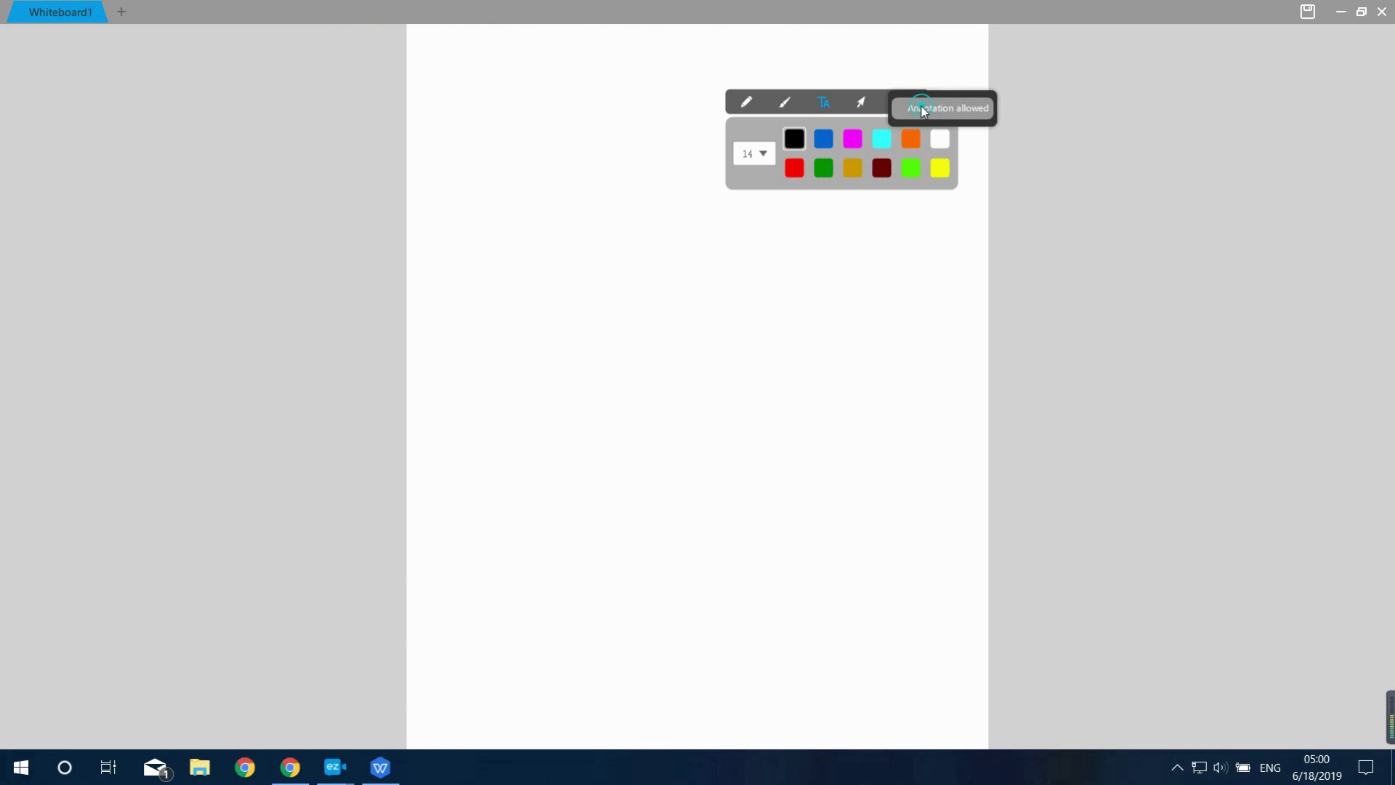
click(767, 283)
mouse_move(832, 70)
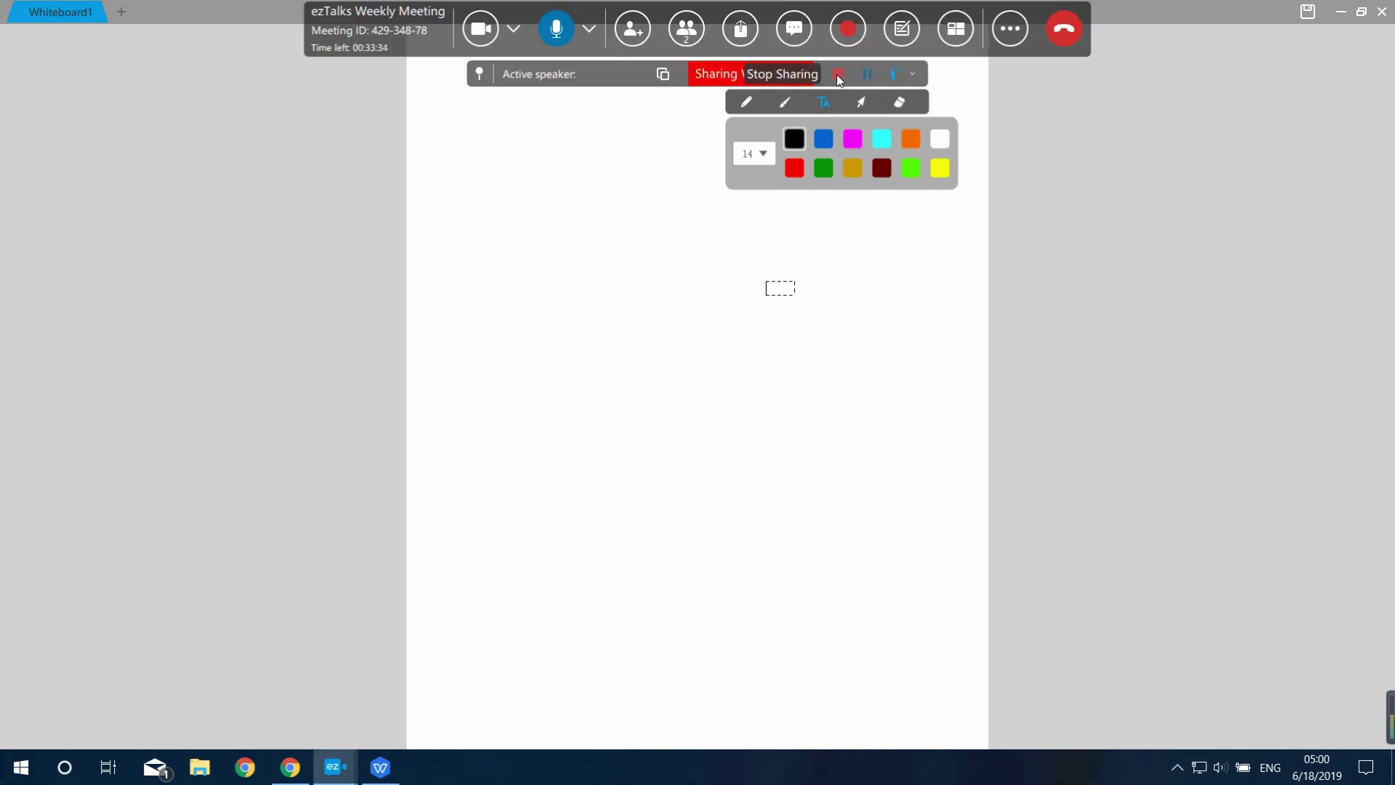
click(837, 75)
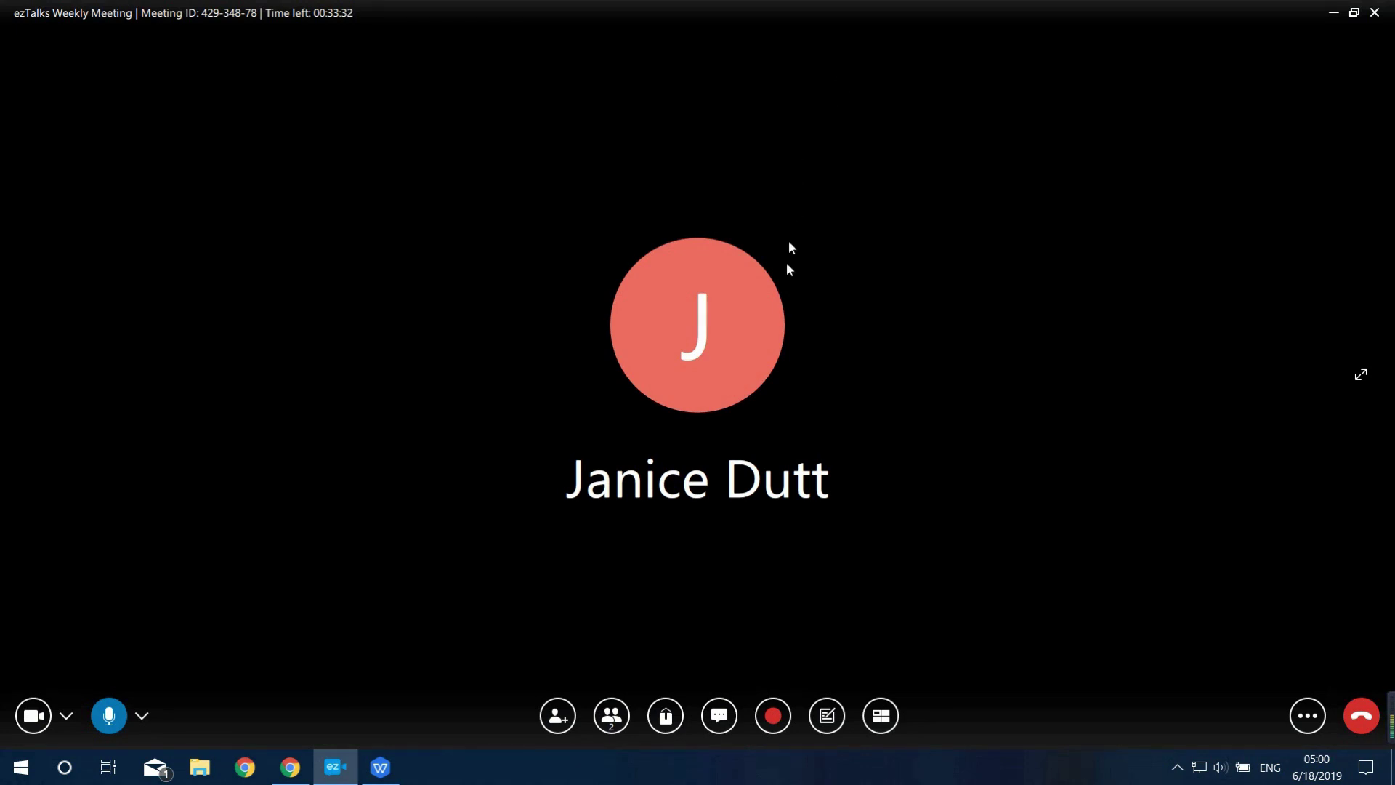
Address the meeting chat only to the other participant, pop it out, dock it back, and close it
click(716, 719)
click(1265, 664)
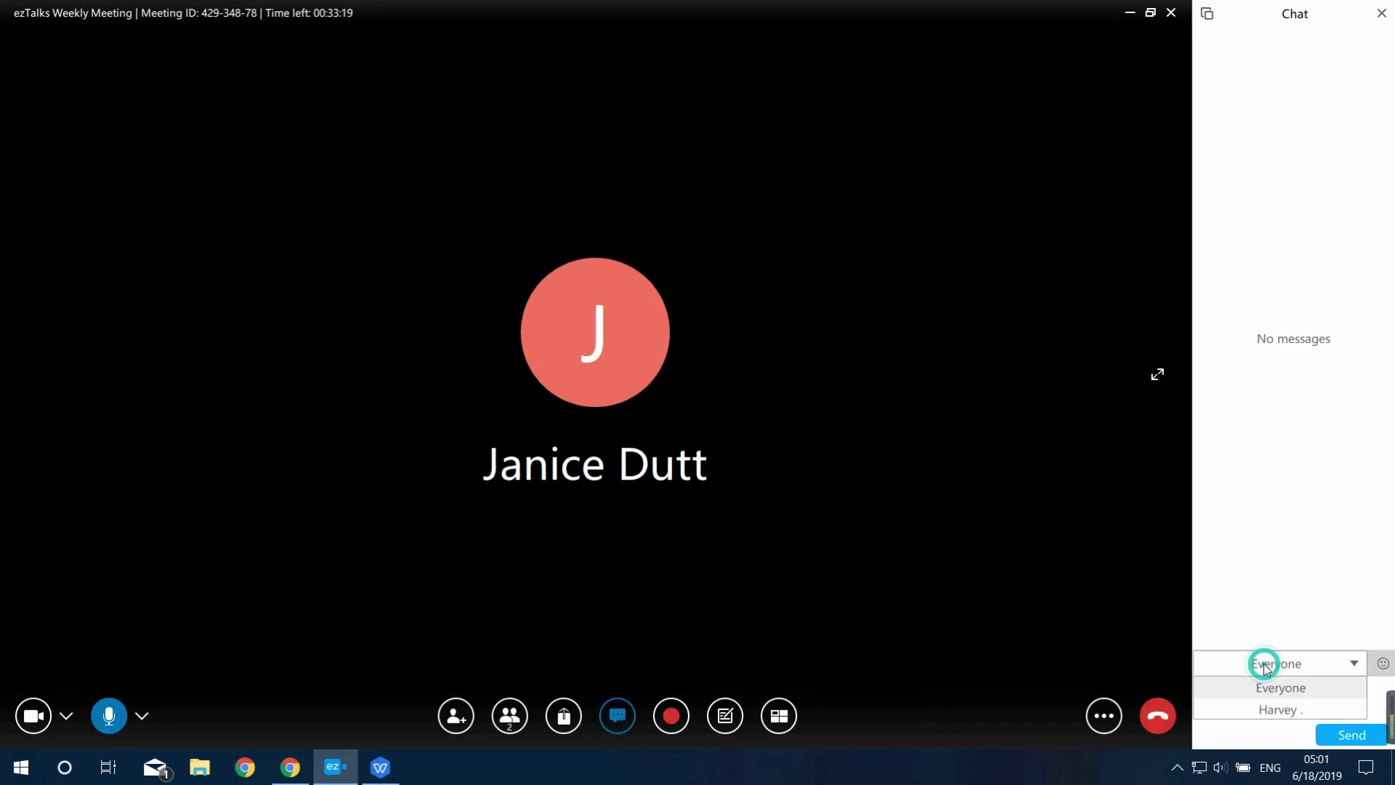
click(1258, 709)
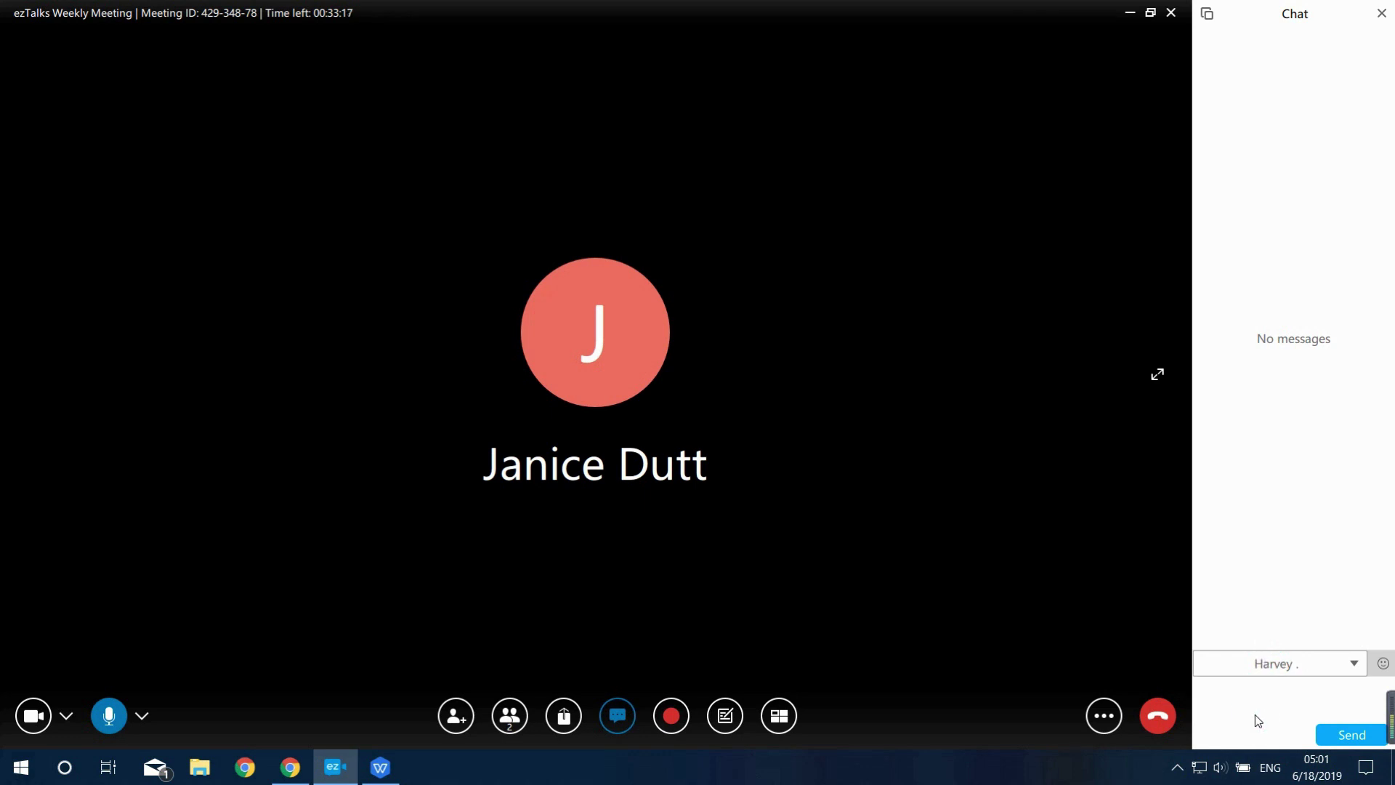
click(1207, 14)
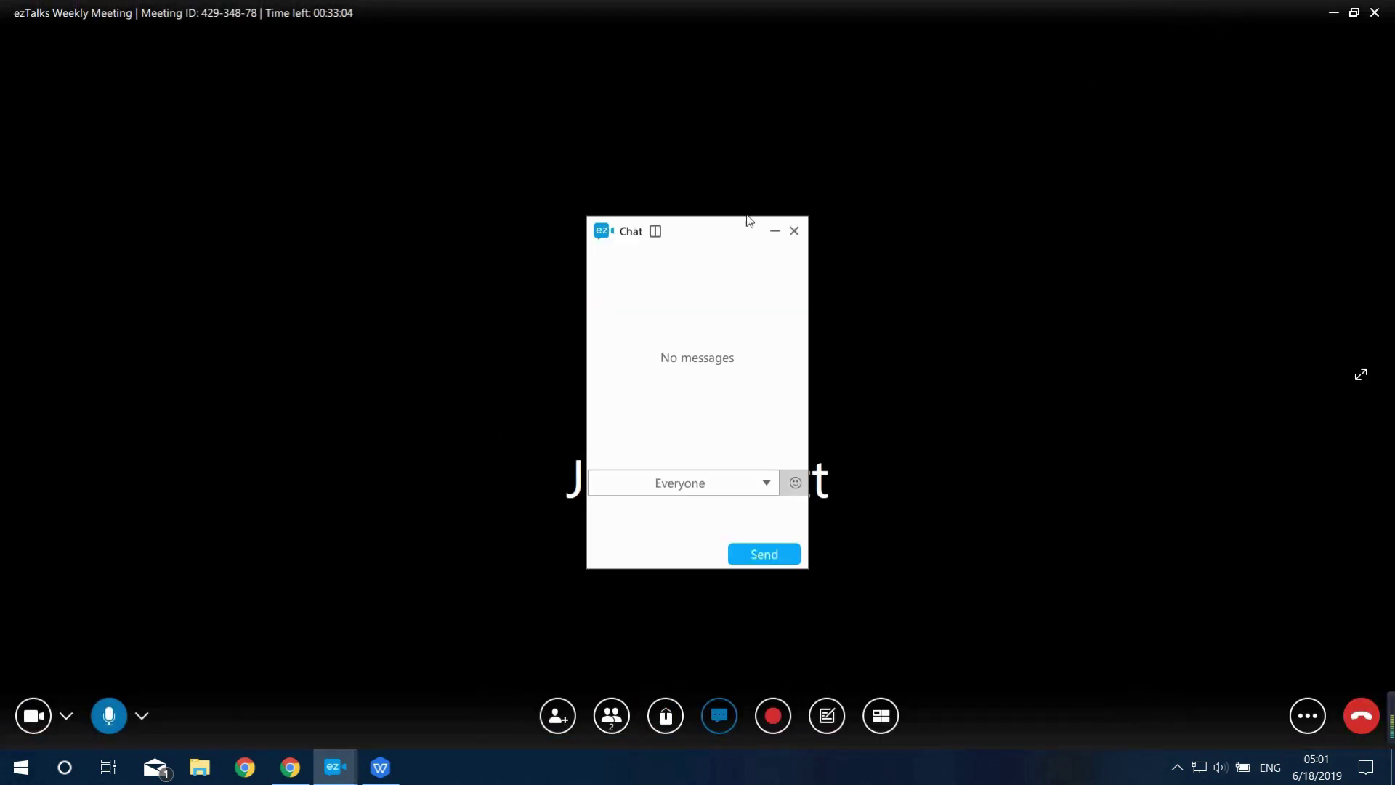
click(655, 231)
click(1381, 14)
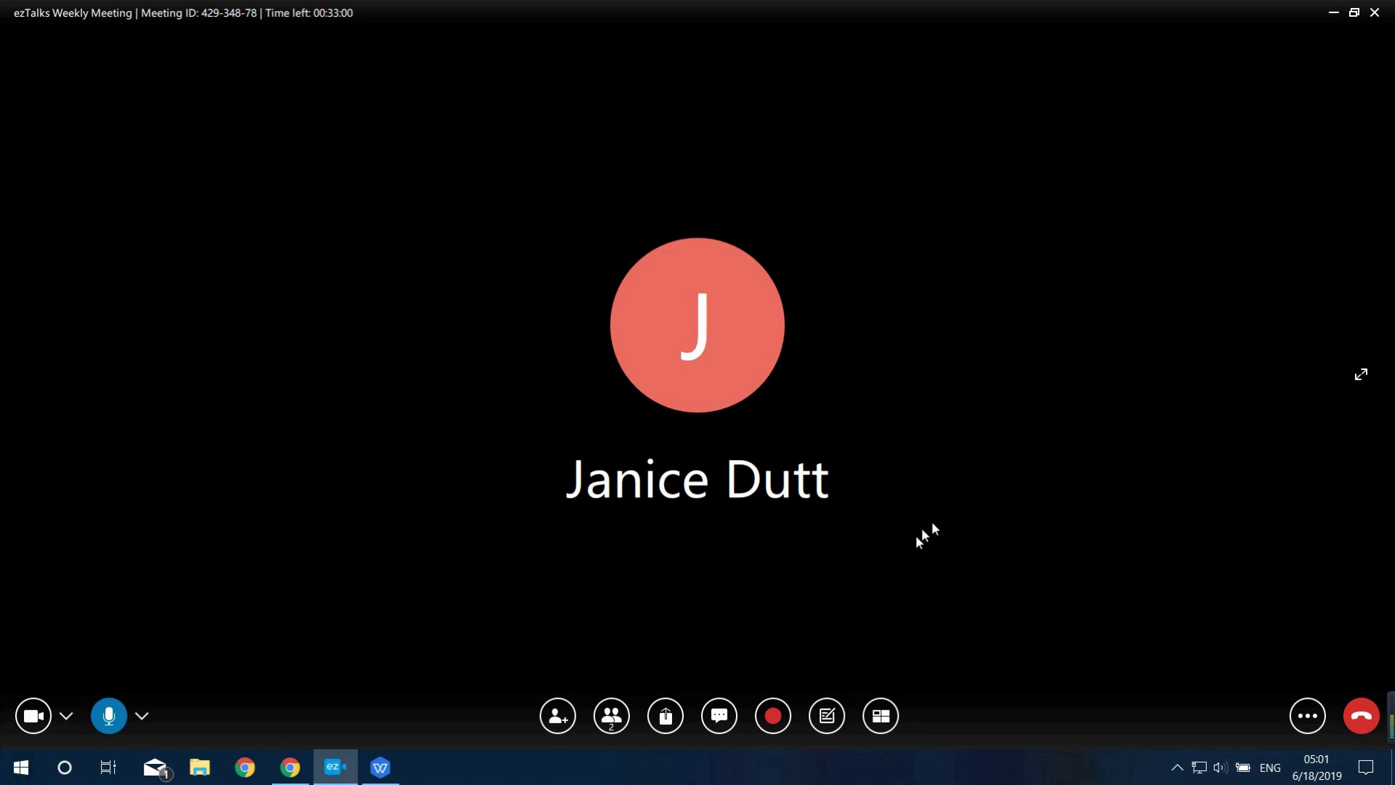
Record the meeting briefly, stop and postpone viewing the recording, and open the empty Polls panel
click(769, 717)
click(772, 717)
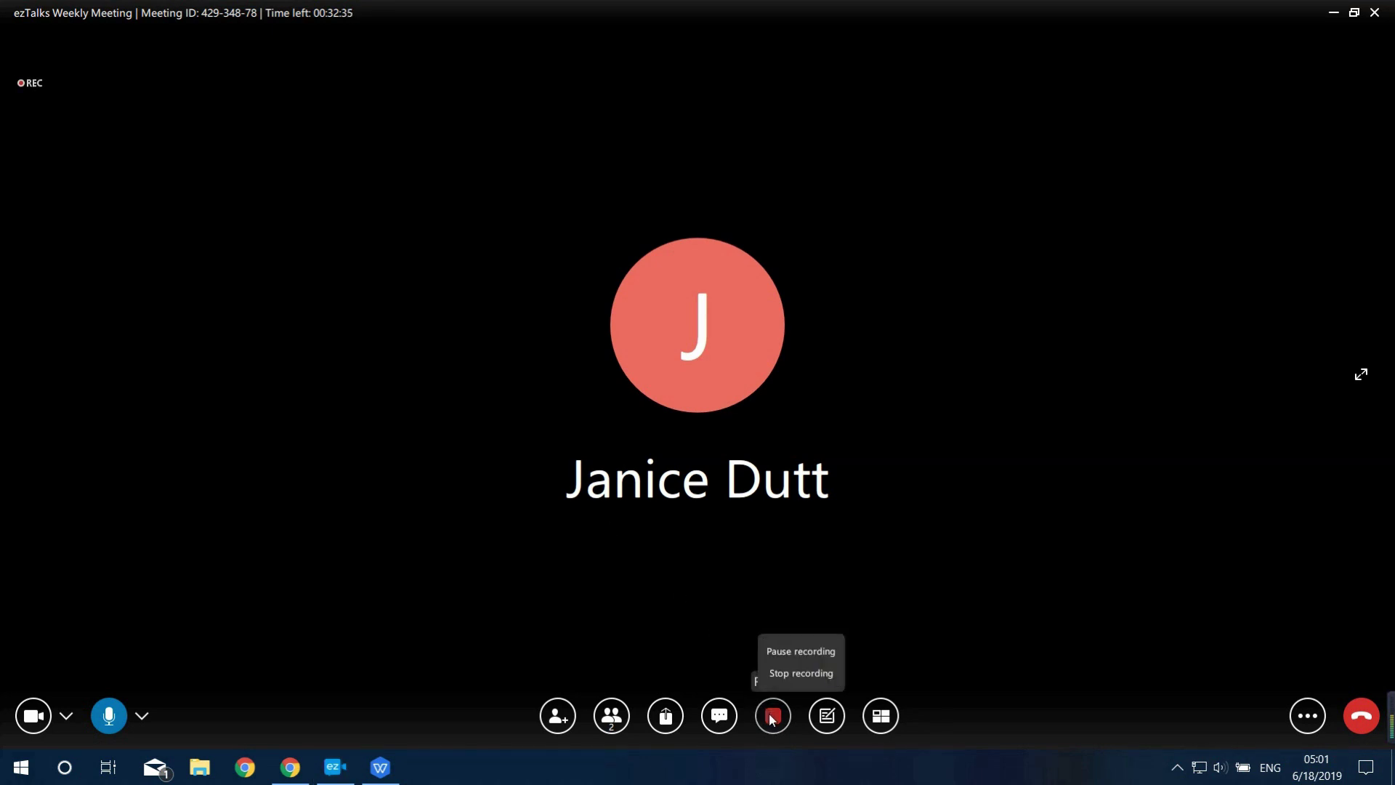
click(797, 672)
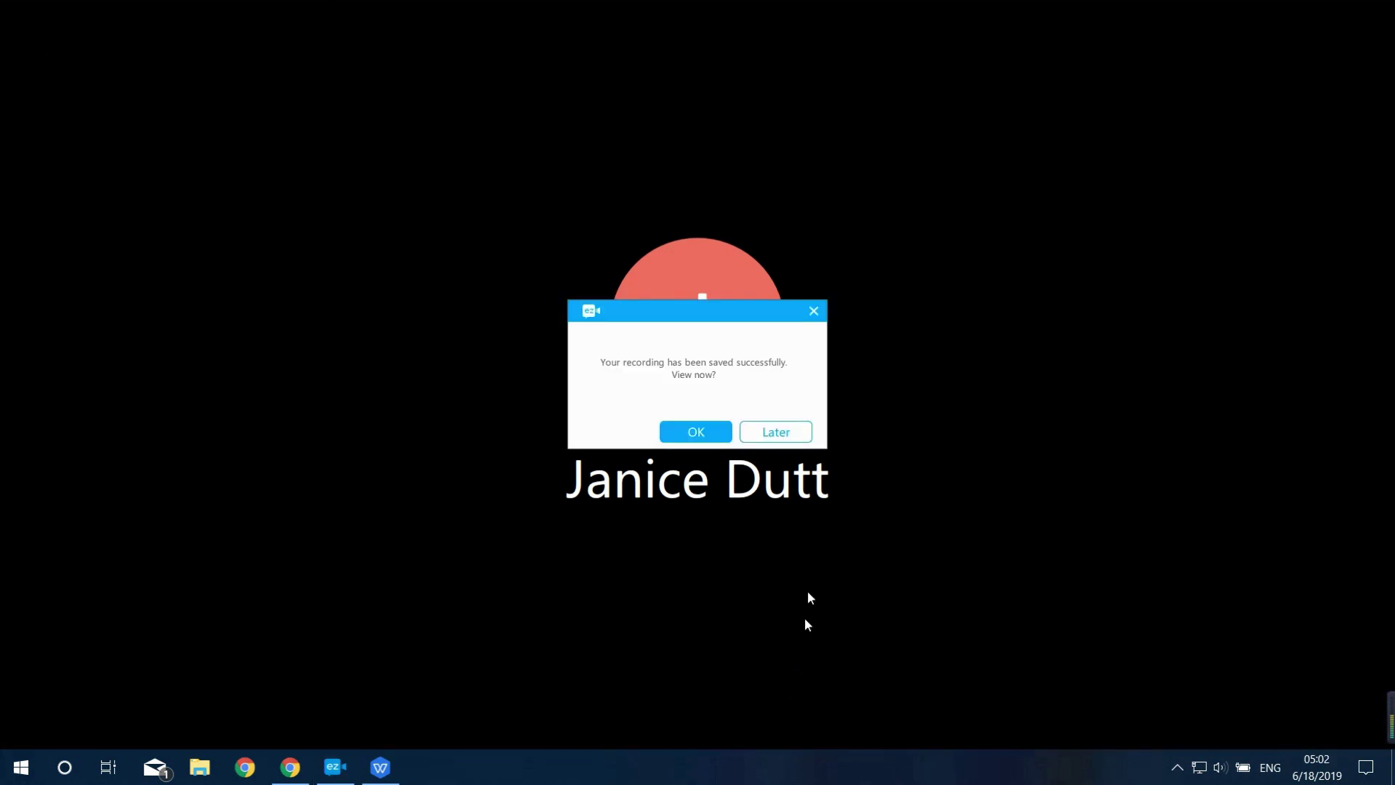
click(775, 432)
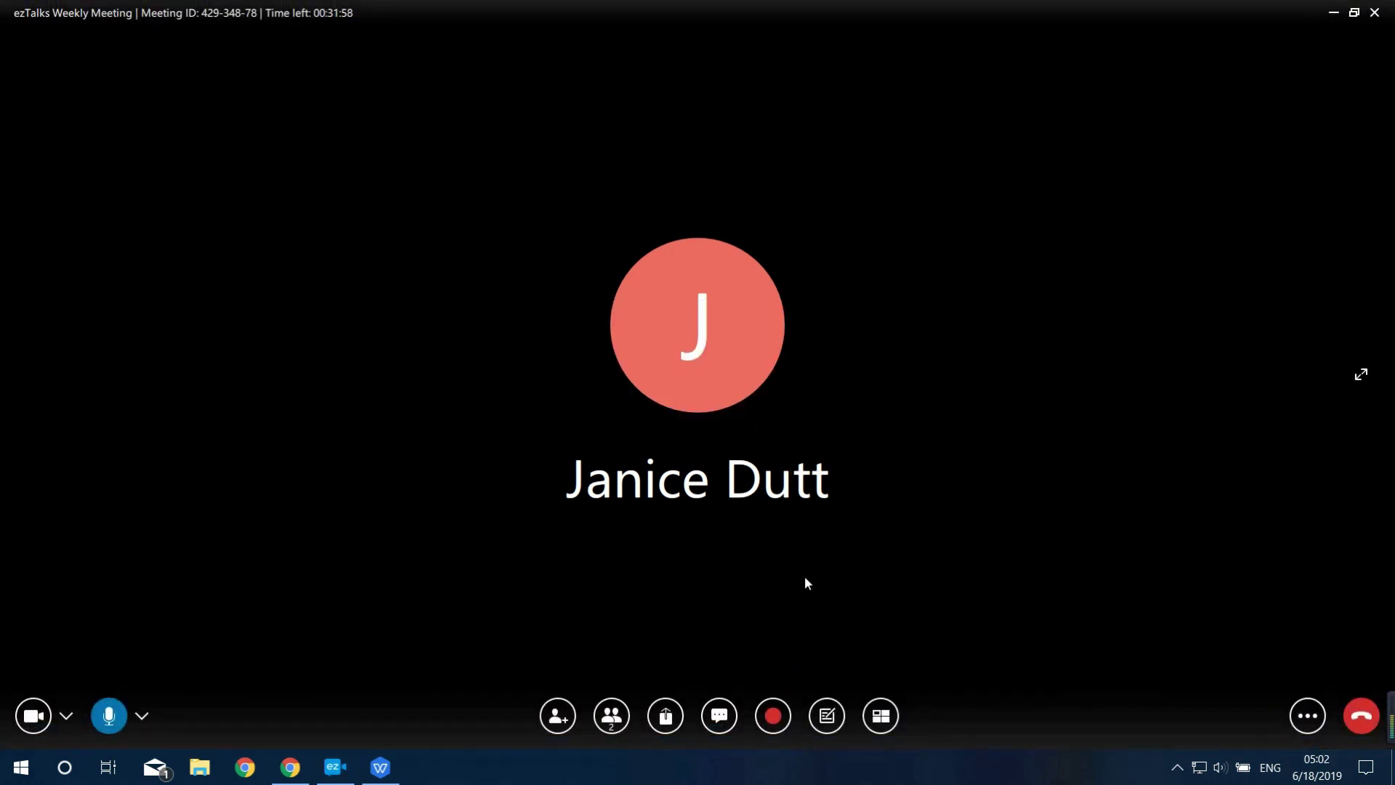
click(823, 718)
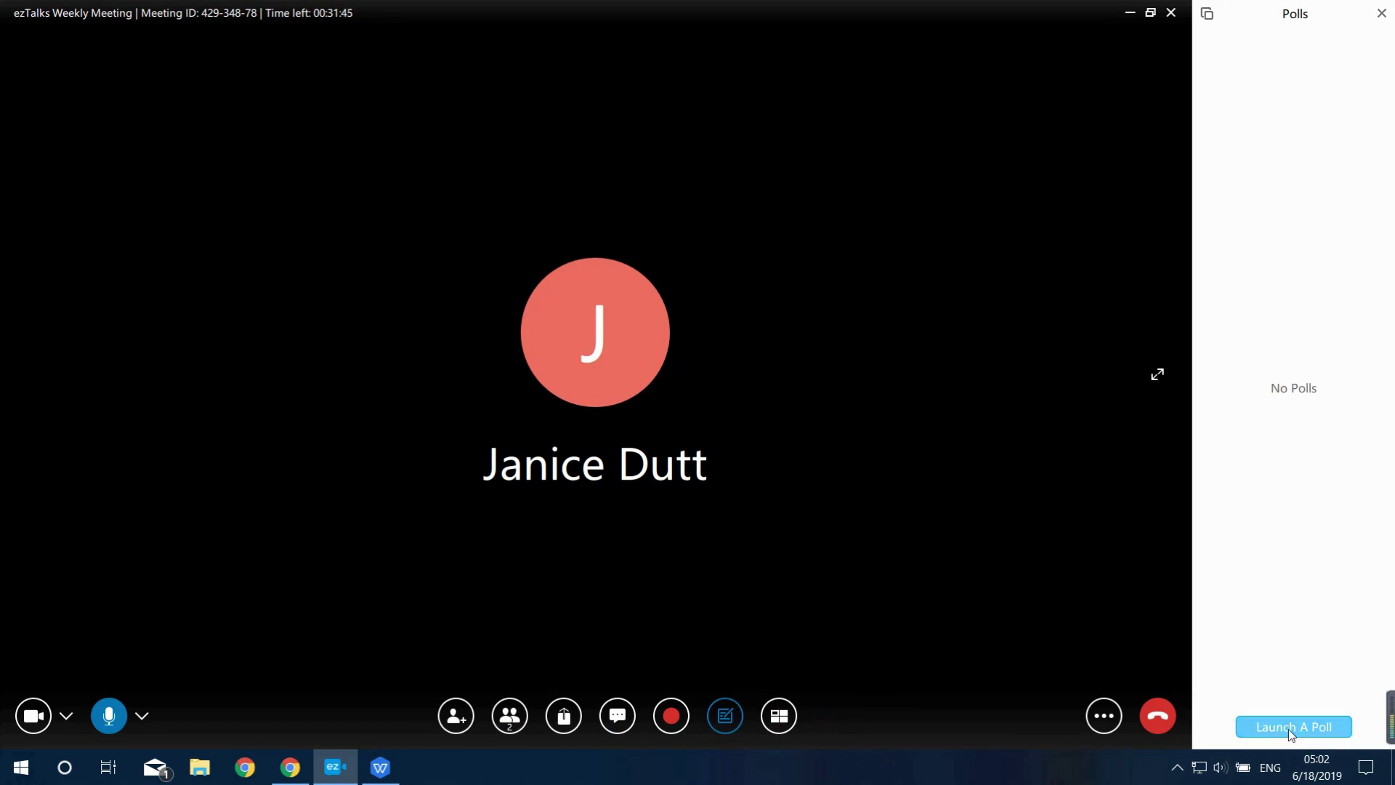
Create and send a multiple-choice poll titled 'Test' with choices A, B, C and D
click(1288, 728)
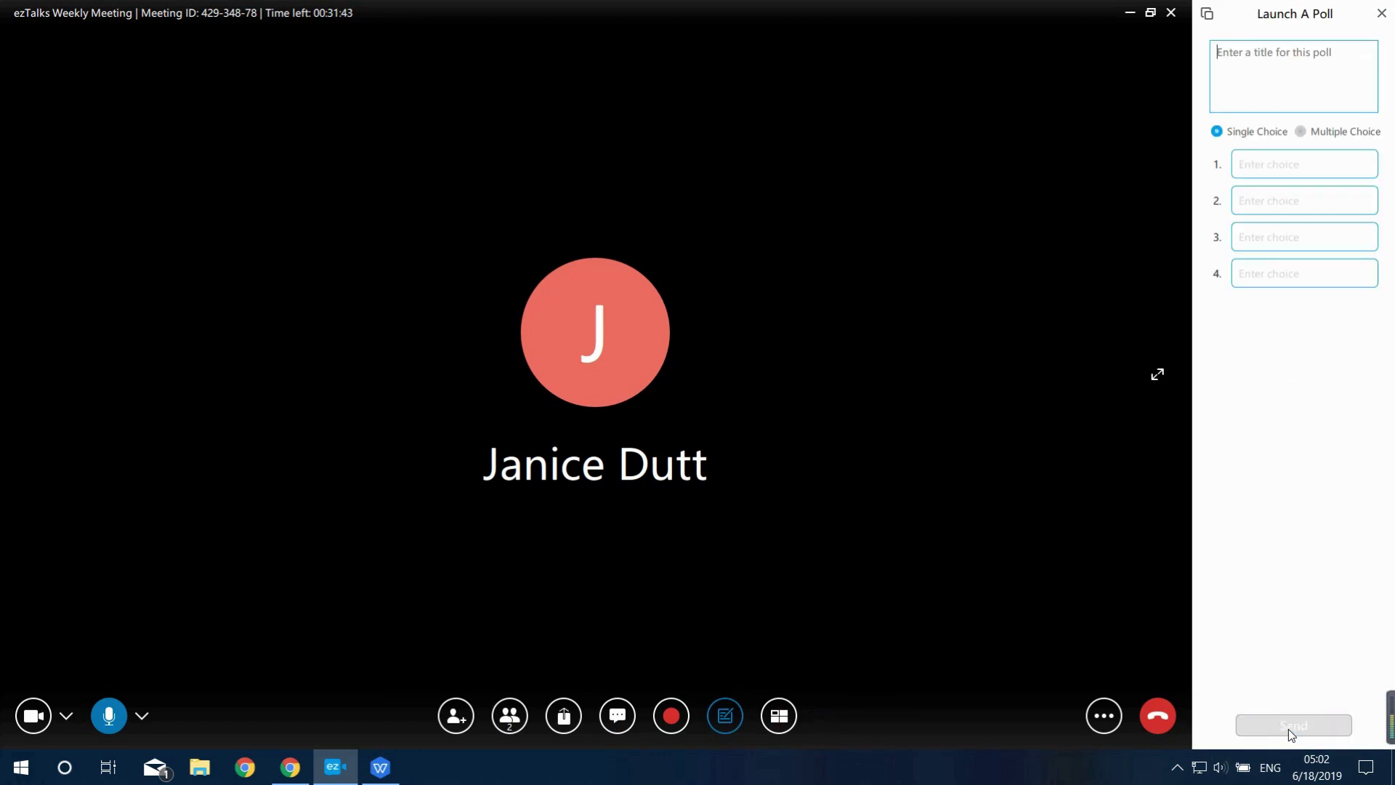
click(1300, 132)
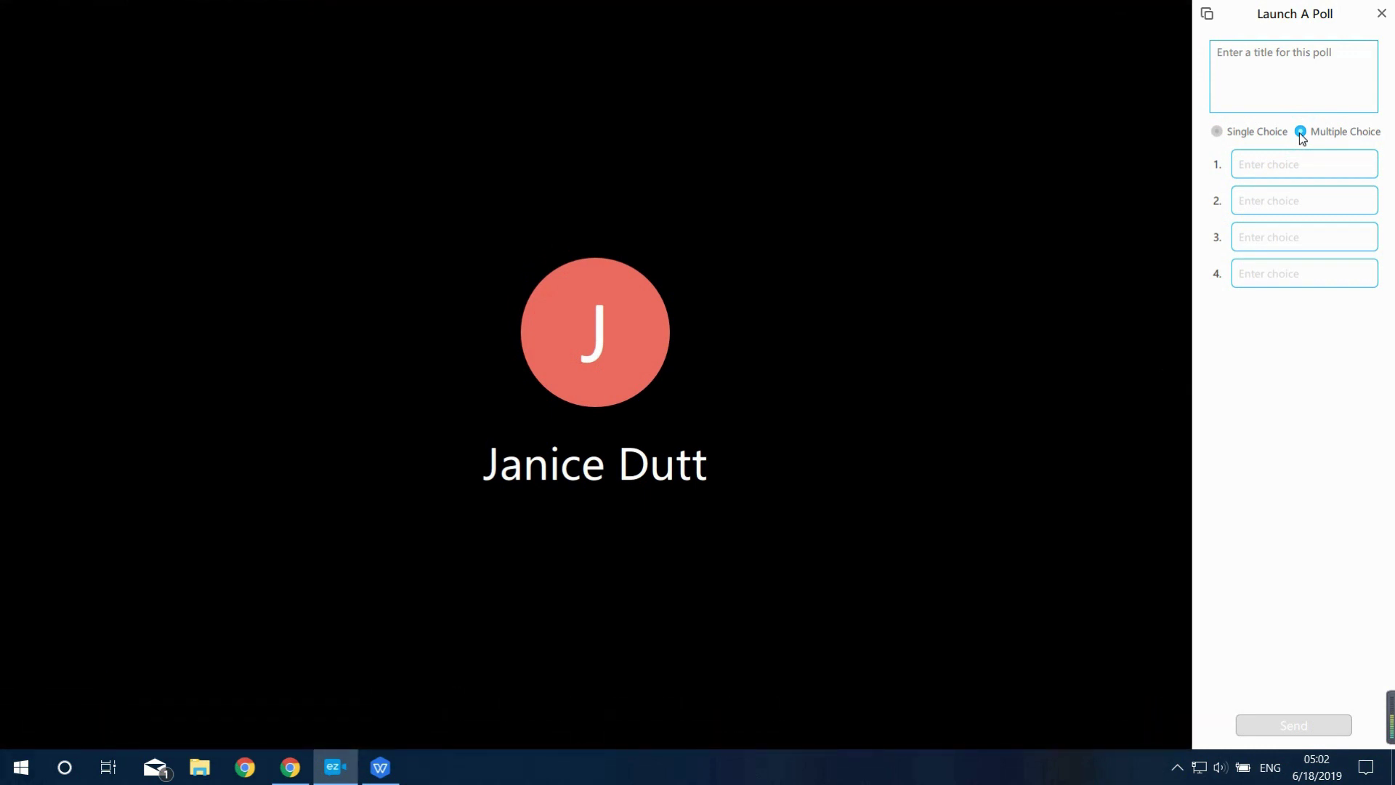
text(Test)
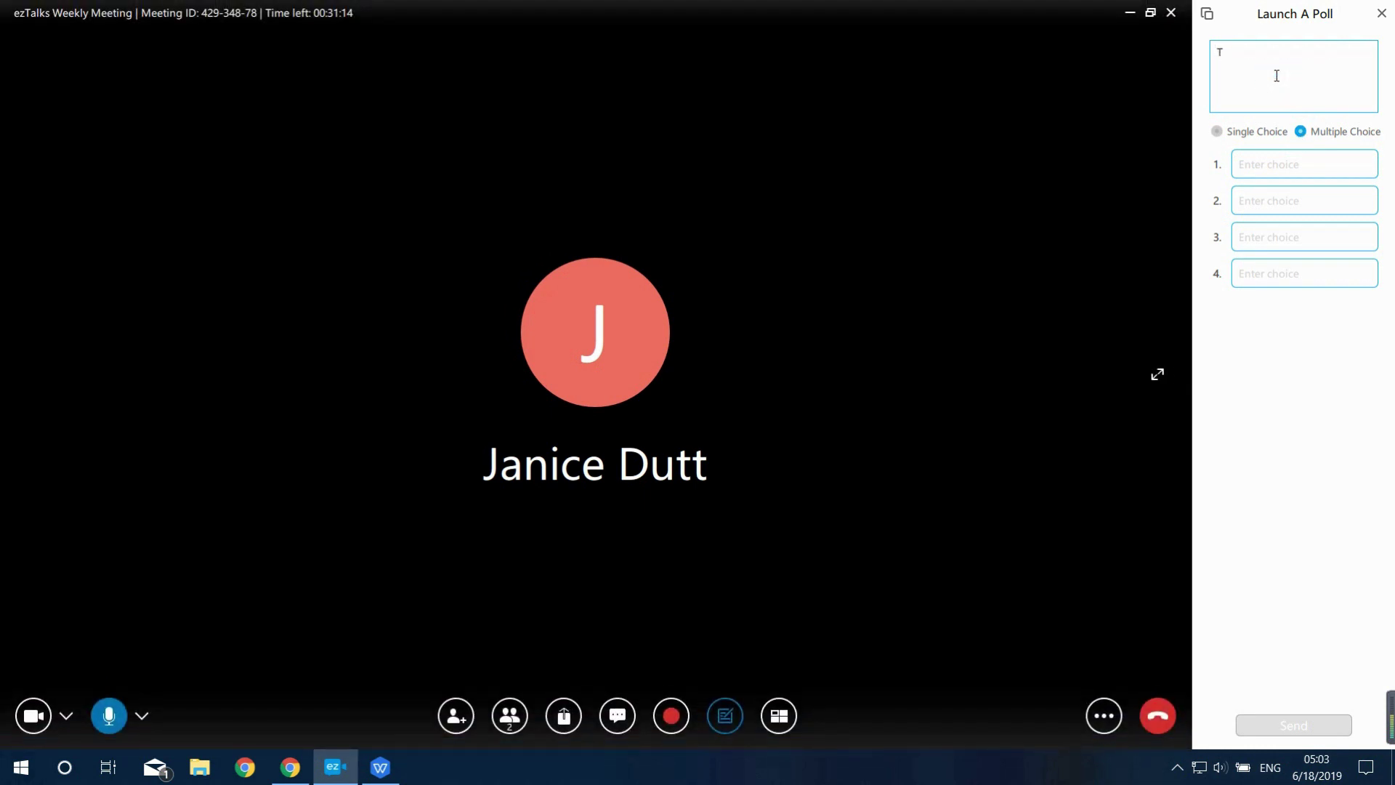
click(1284, 160)
text(A)
click(1271, 196)
text(B)
click(1268, 227)
text(C)
click(1266, 270)
text(D)
click(1296, 723)
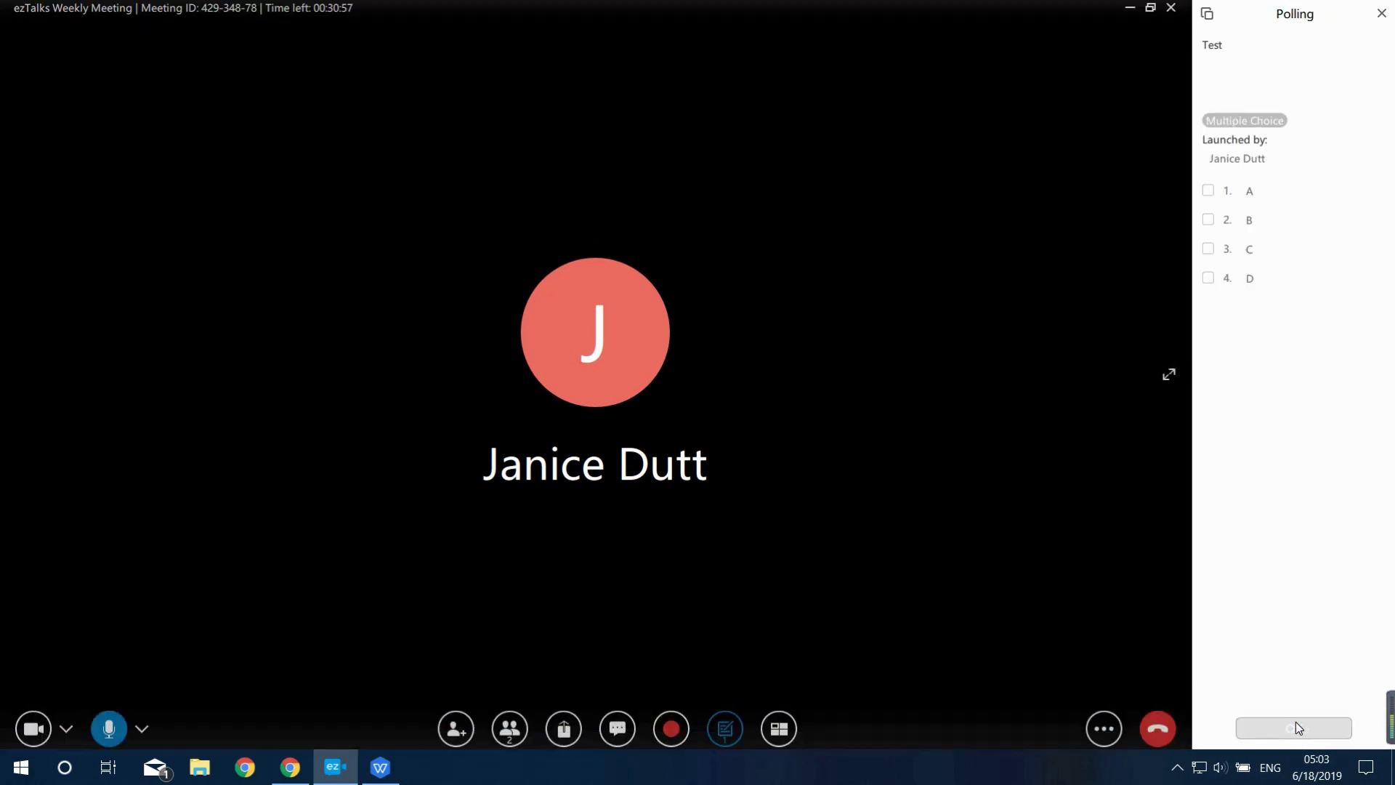
Vote for choice B, review the Test poll report, then close the Polls panel
click(1209, 220)
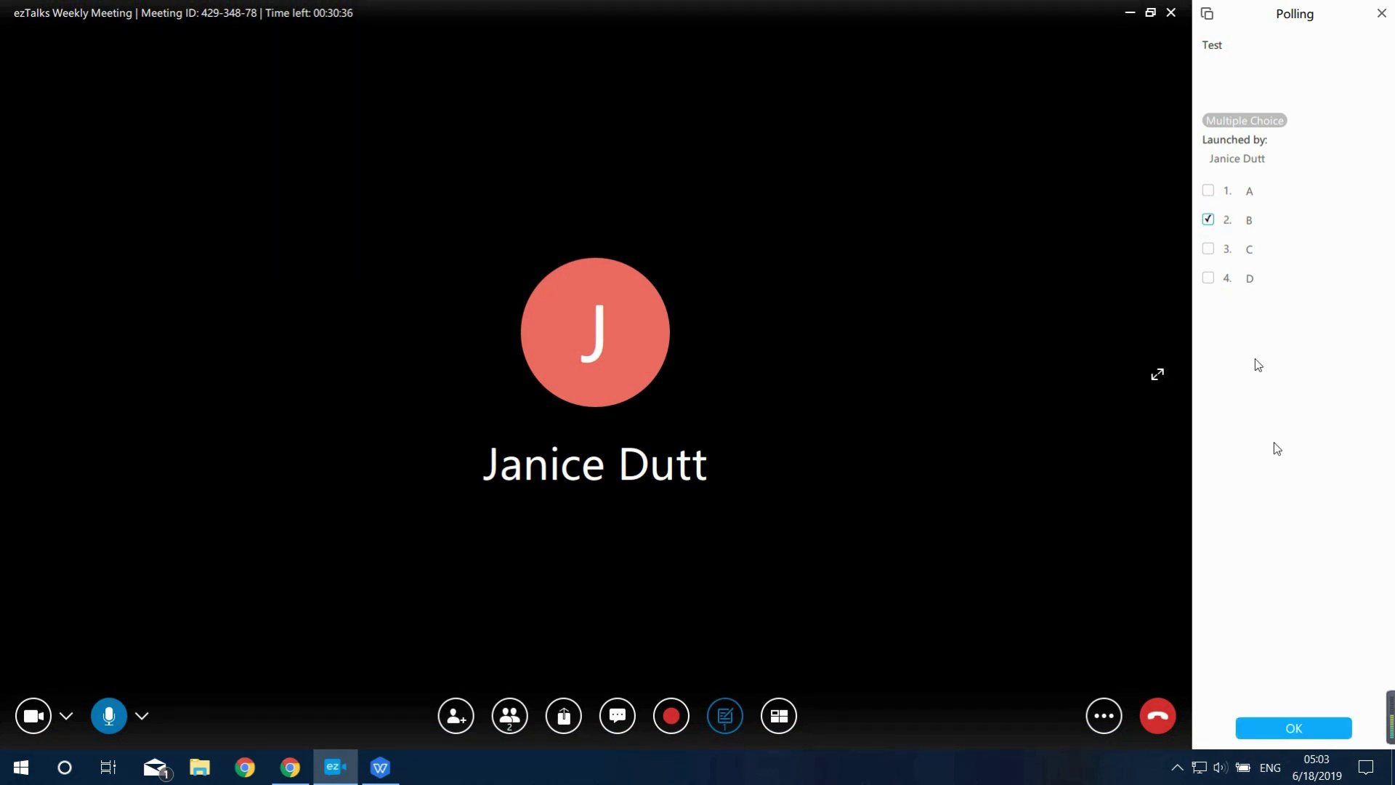
click(1299, 728)
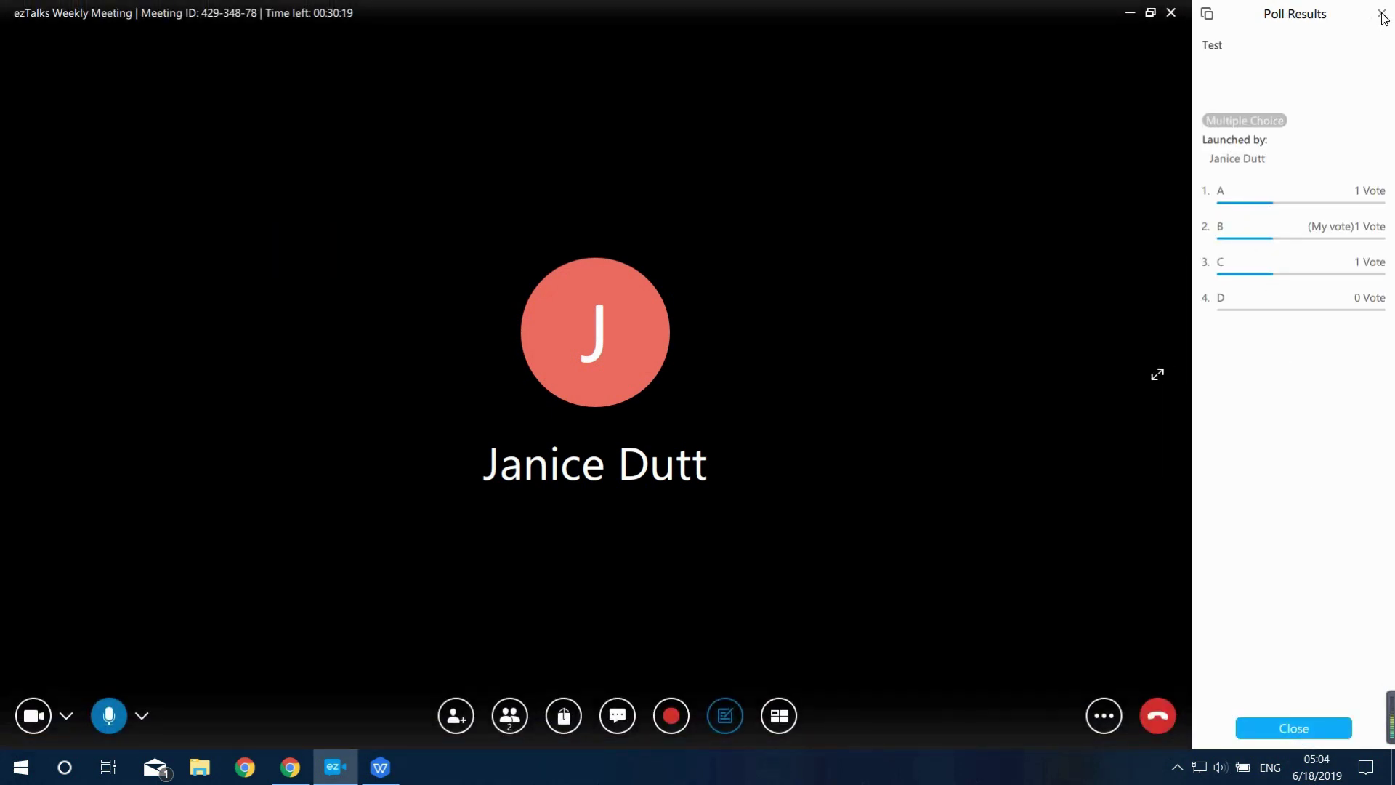
click(1381, 14)
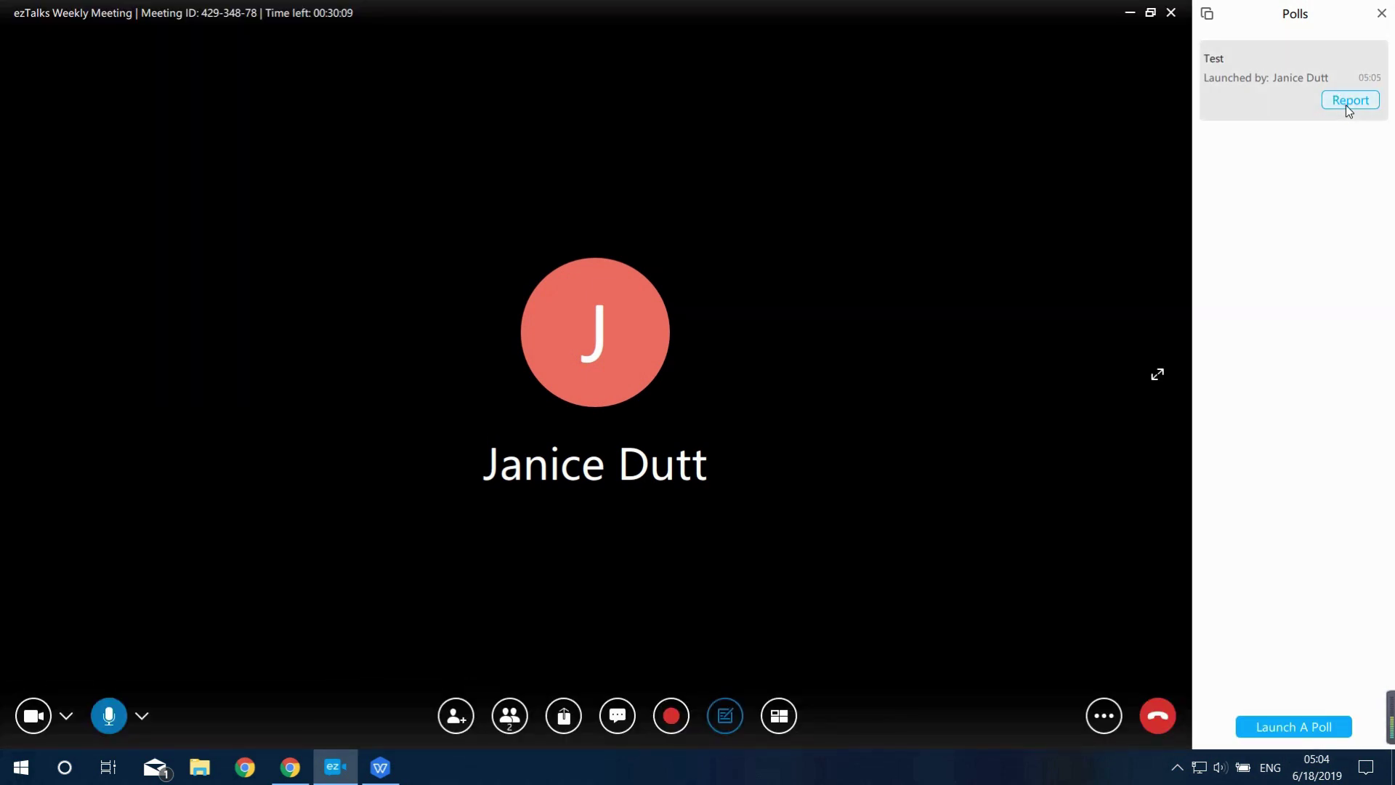
click(1347, 104)
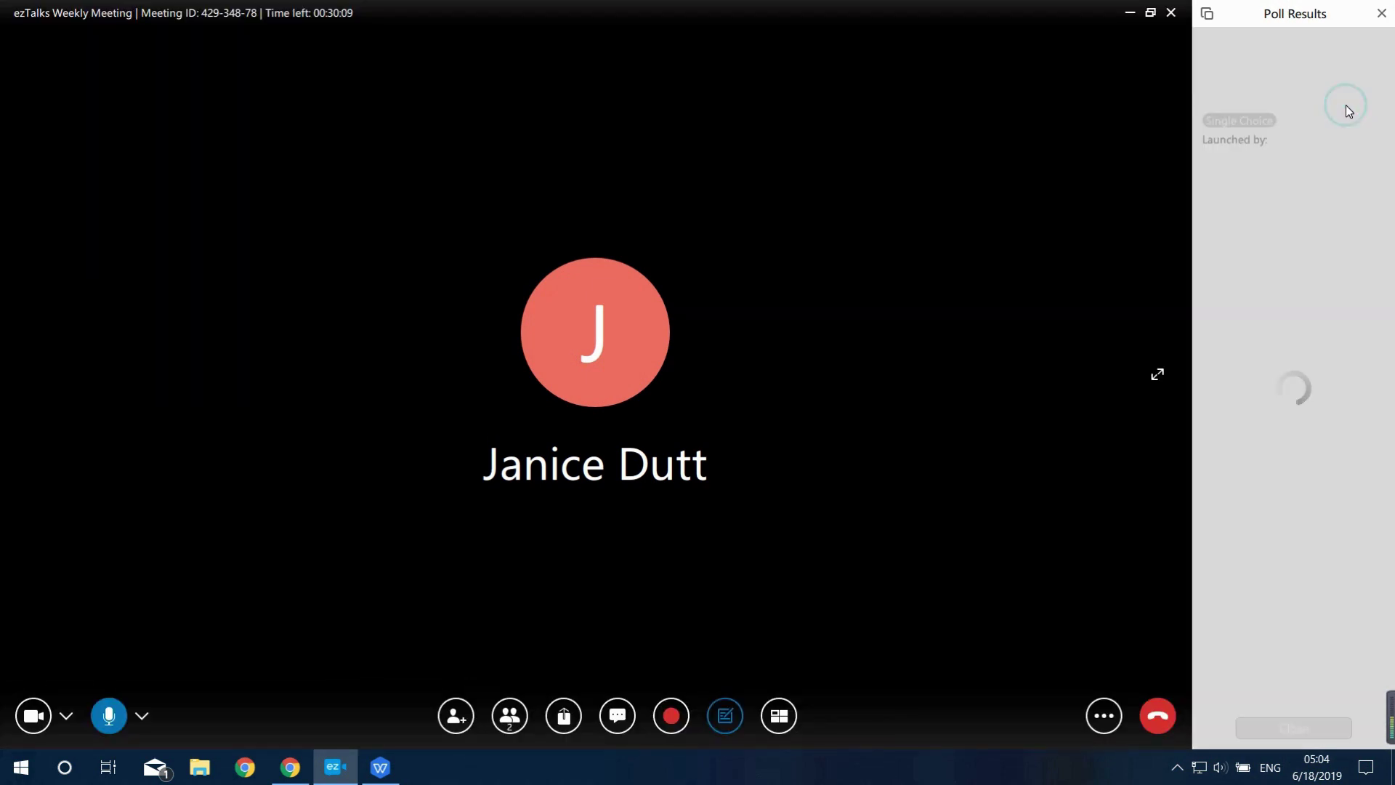
click(1381, 13)
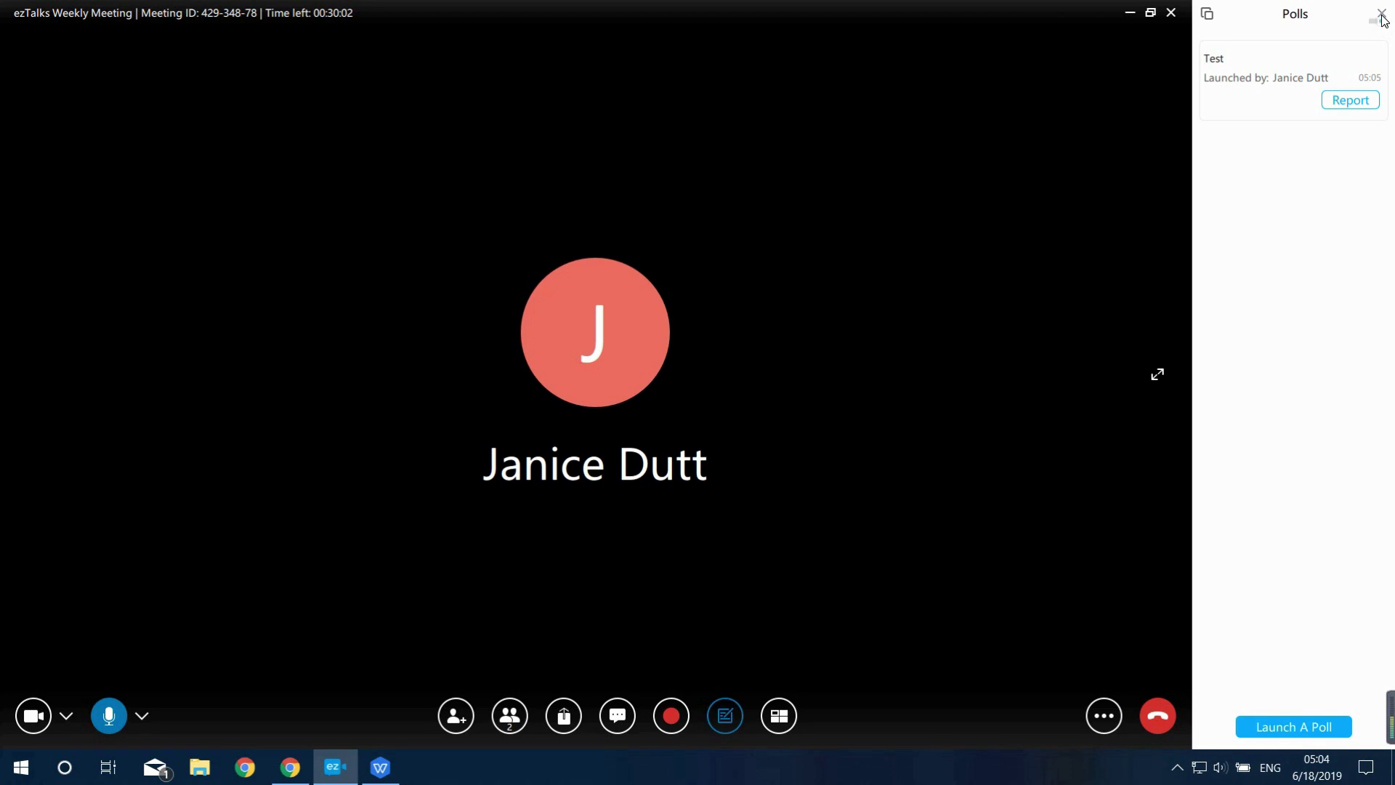
click(1381, 15)
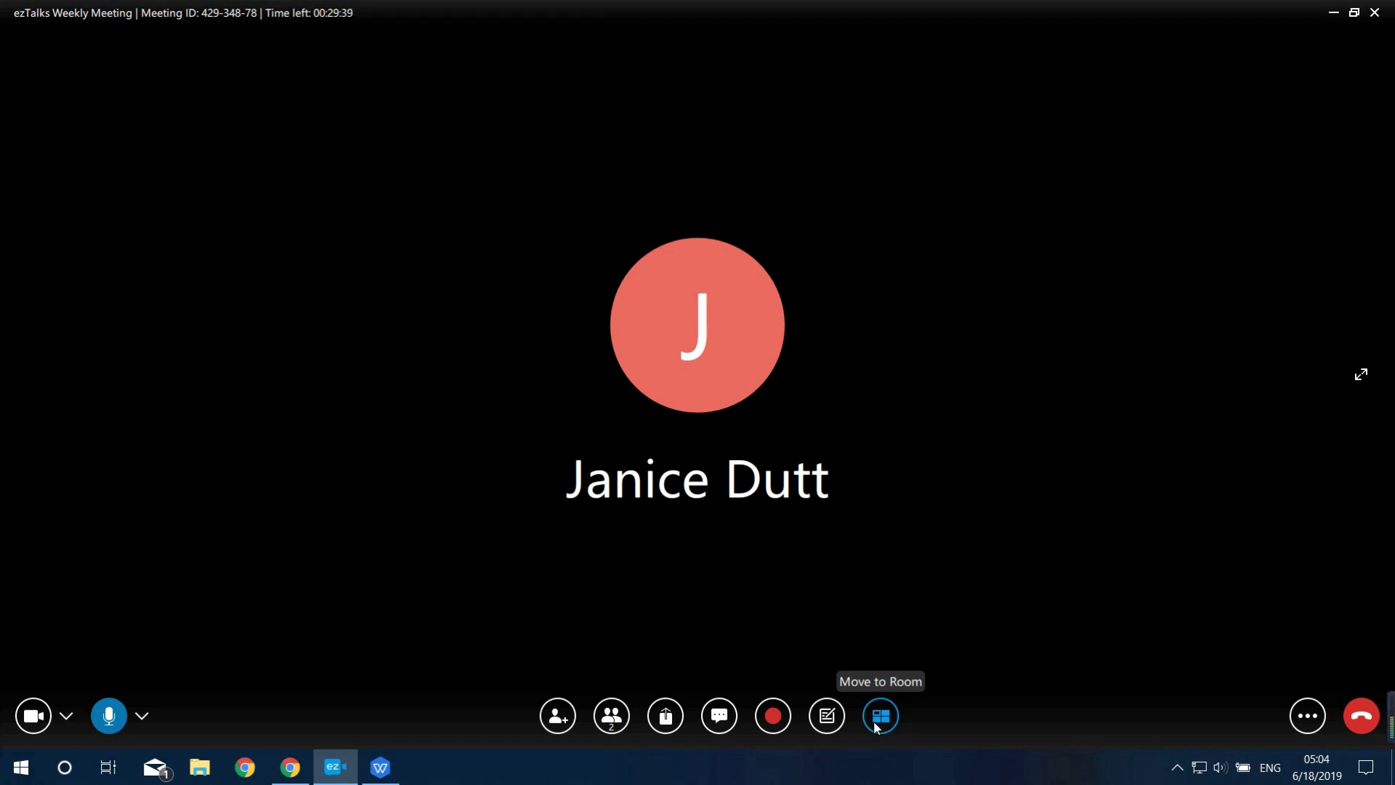
click(1310, 717)
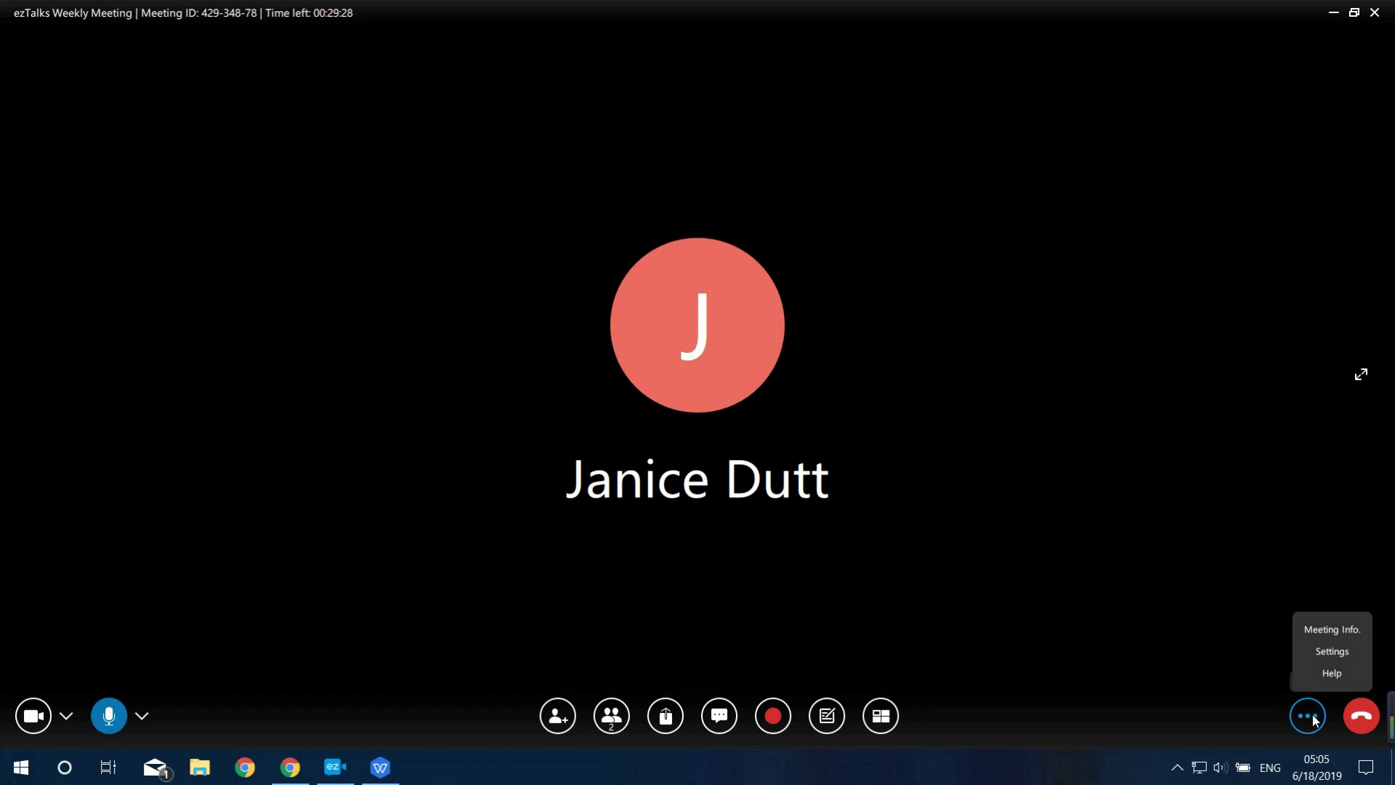
click(1312, 716)
click(1313, 717)
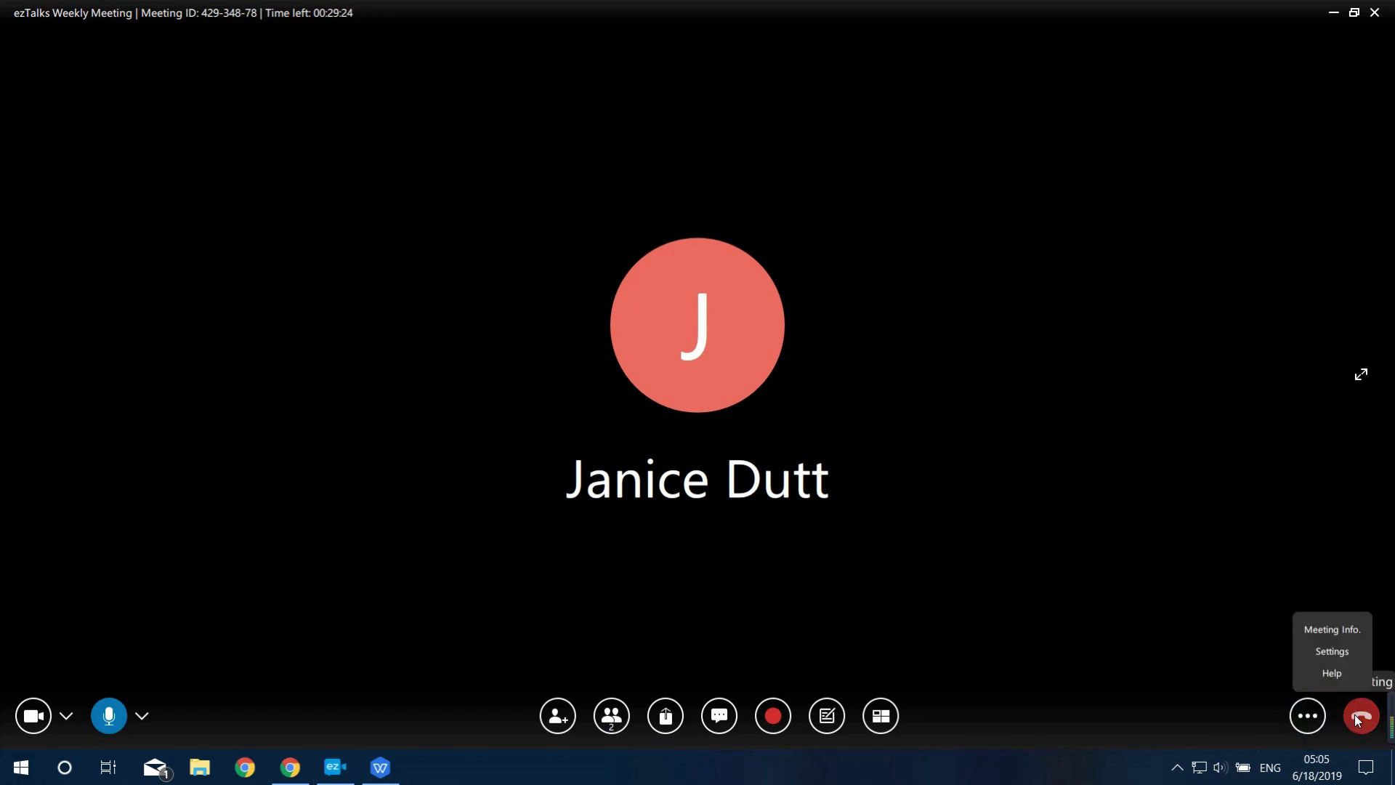
click(1264, 669)
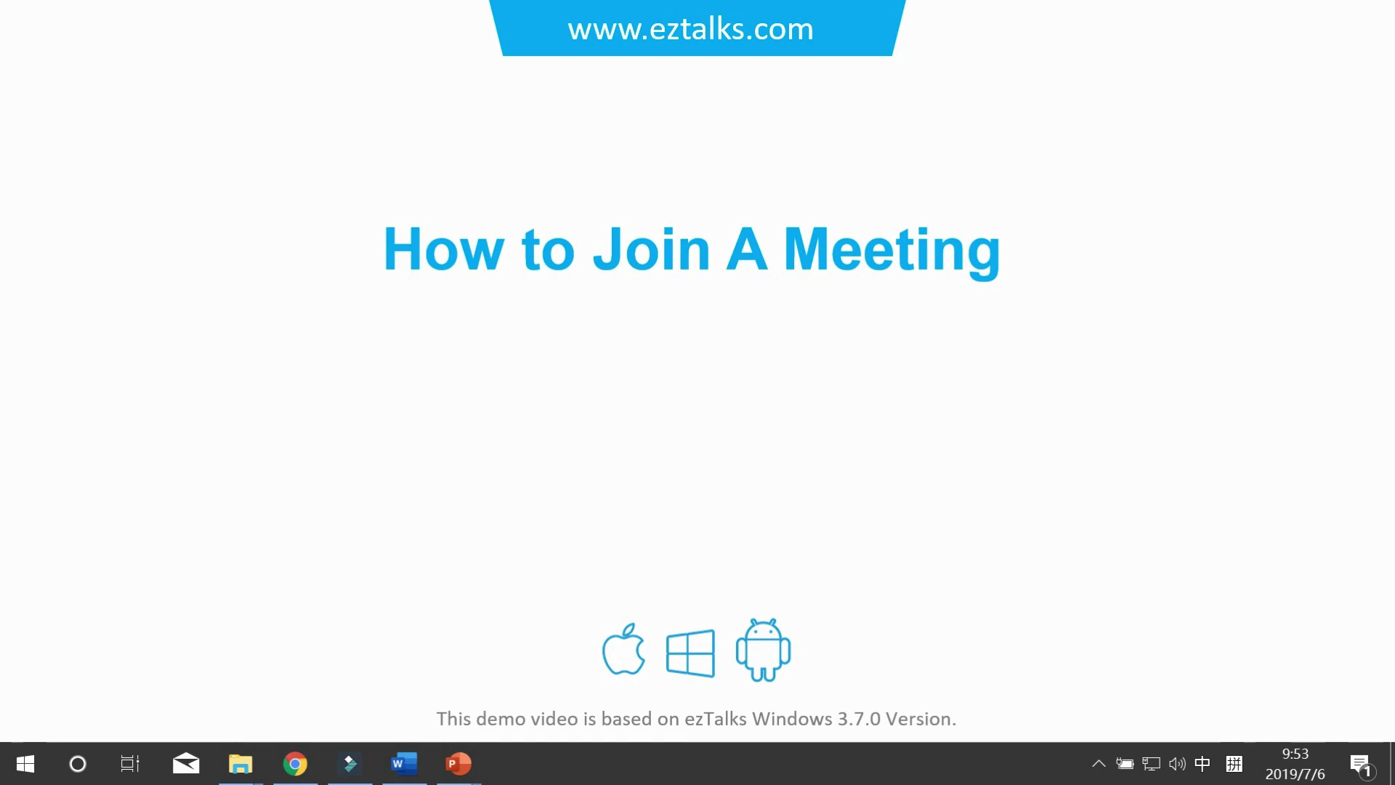
Advance the tutorial slide to its next point
key(space)
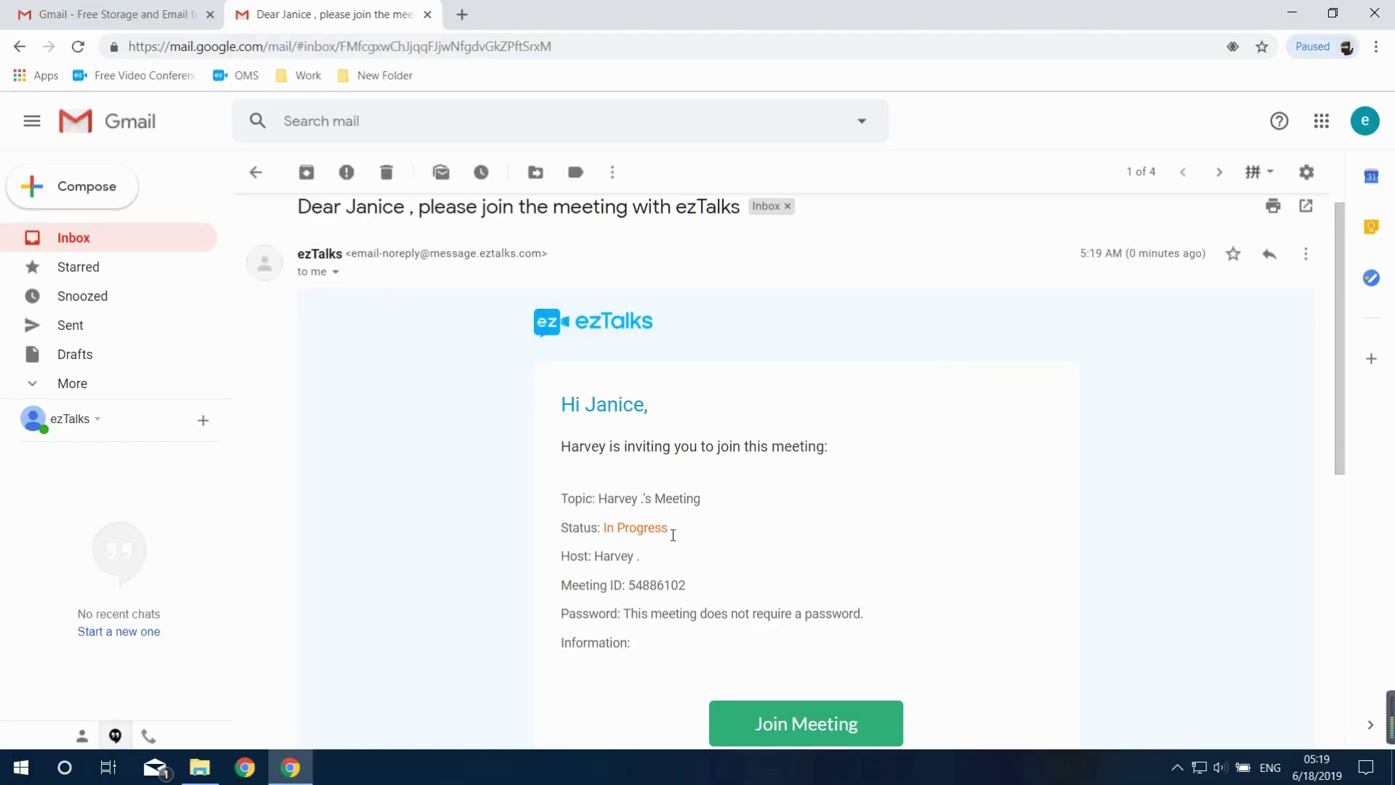
Open the join page from the invitation, enter the participant's name, and join as an interactive participant
click(797, 731)
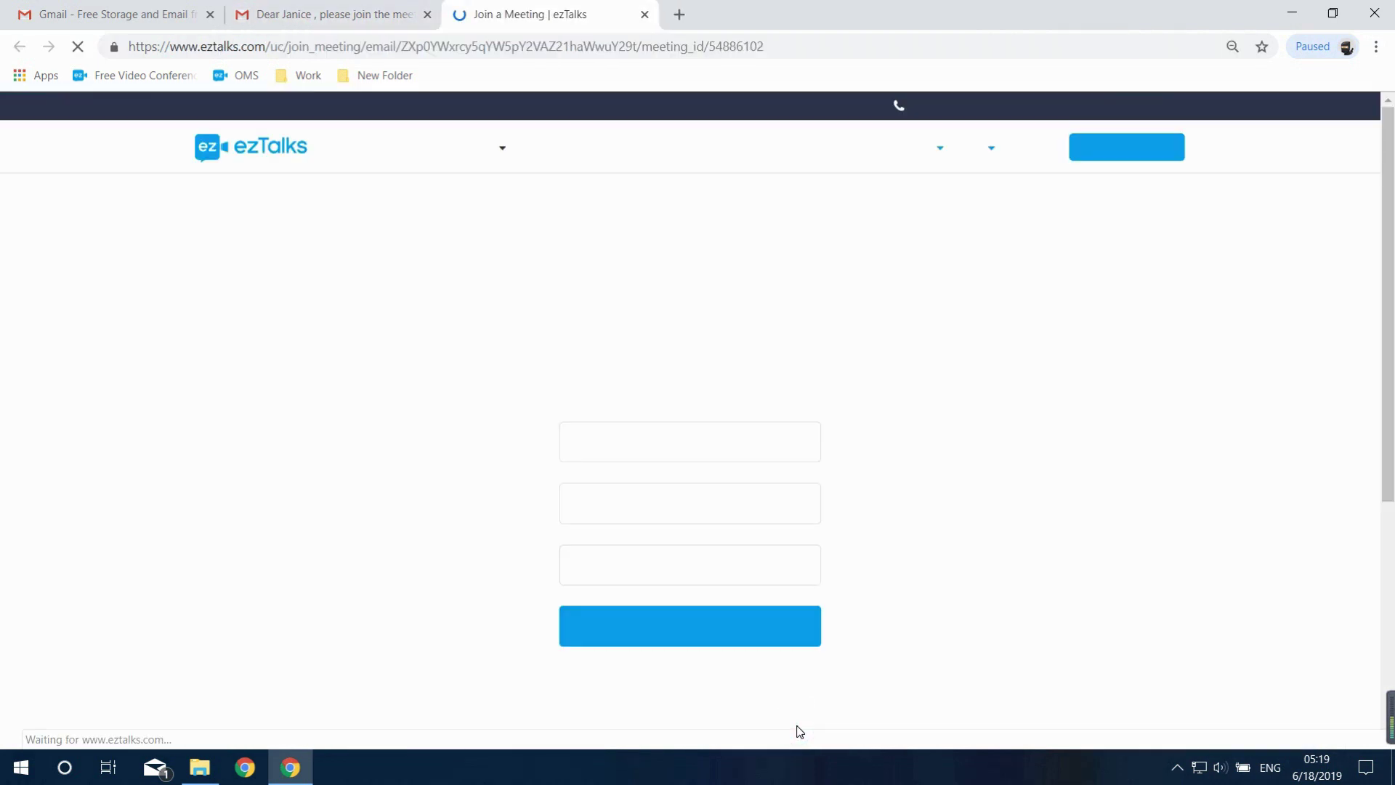
click(728, 508)
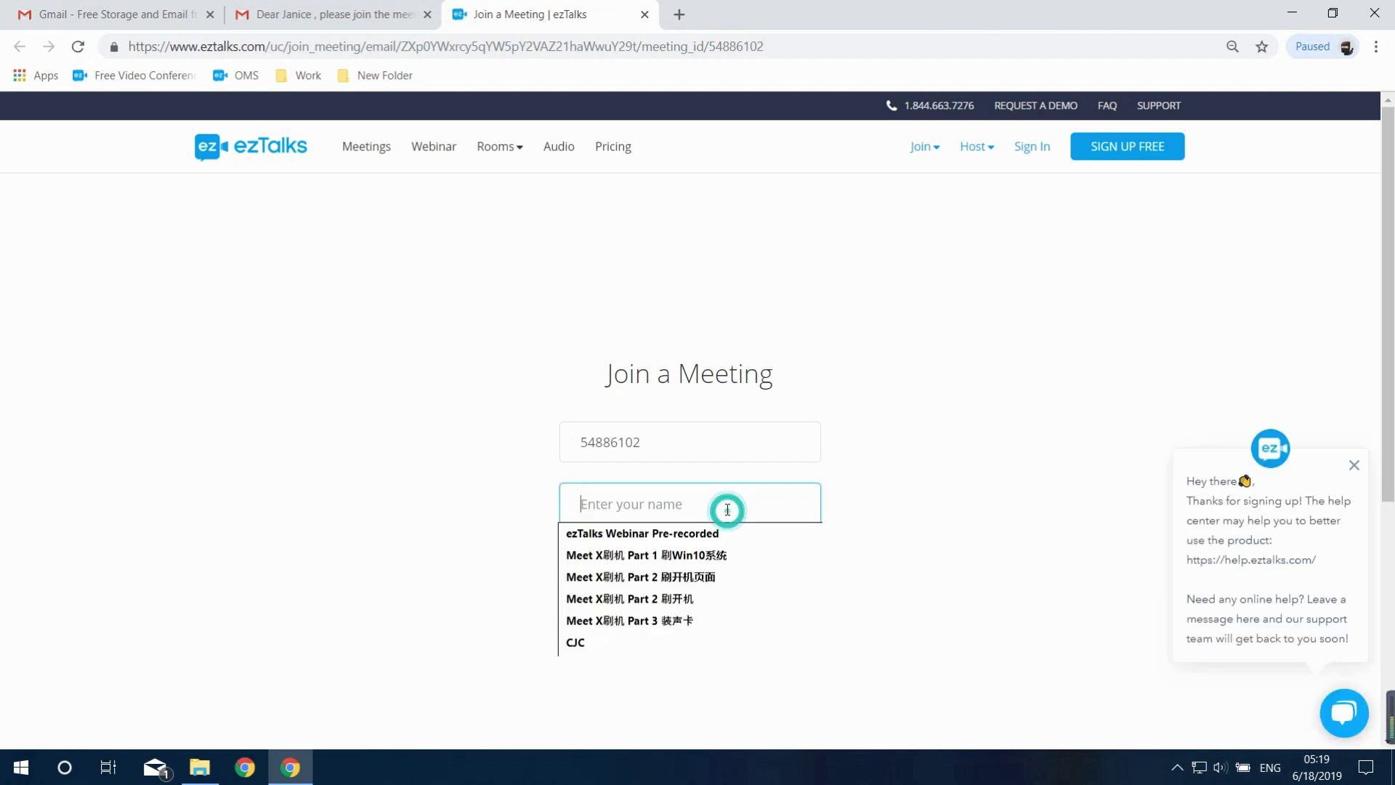
text(Janice)
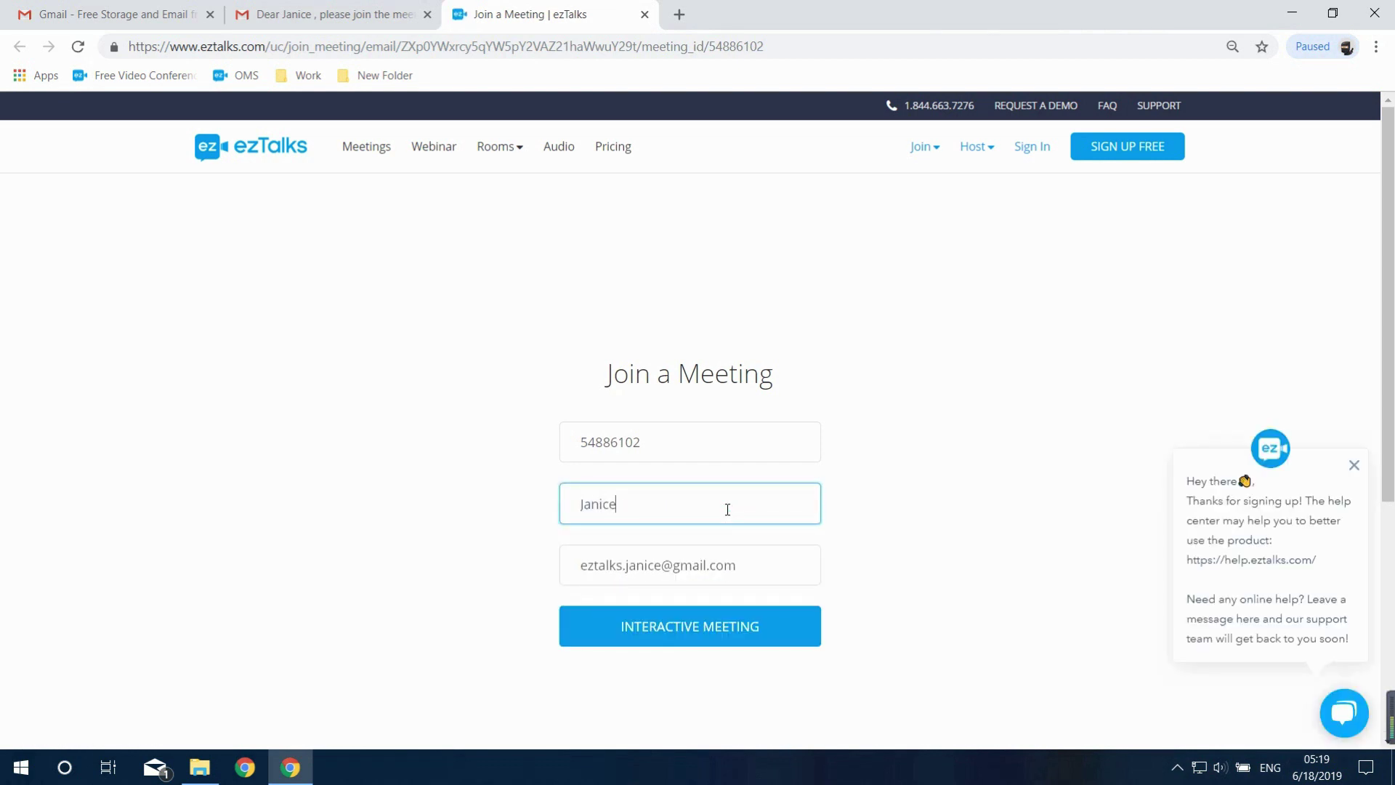
click(683, 631)
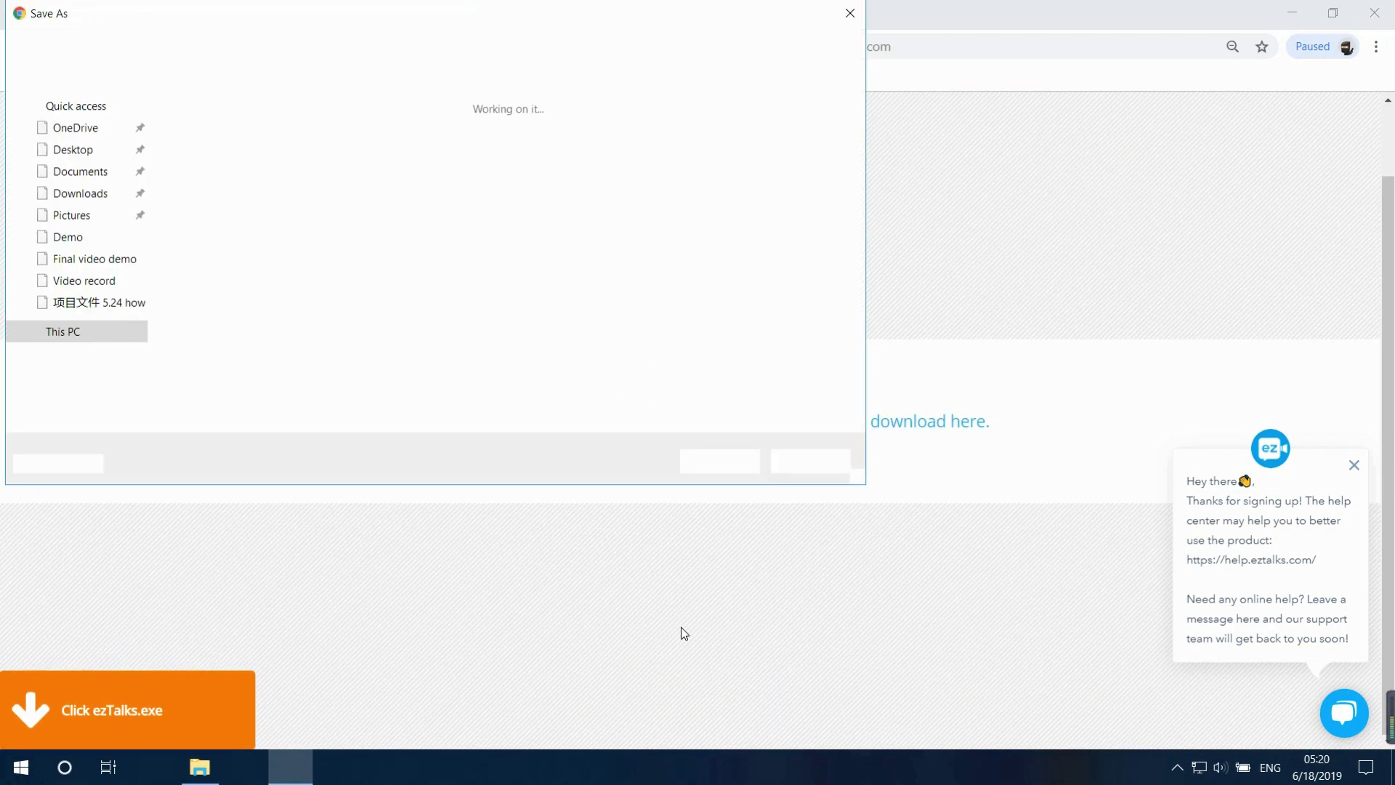
Save the eztalks-download.exe installer and run it
click(714, 469)
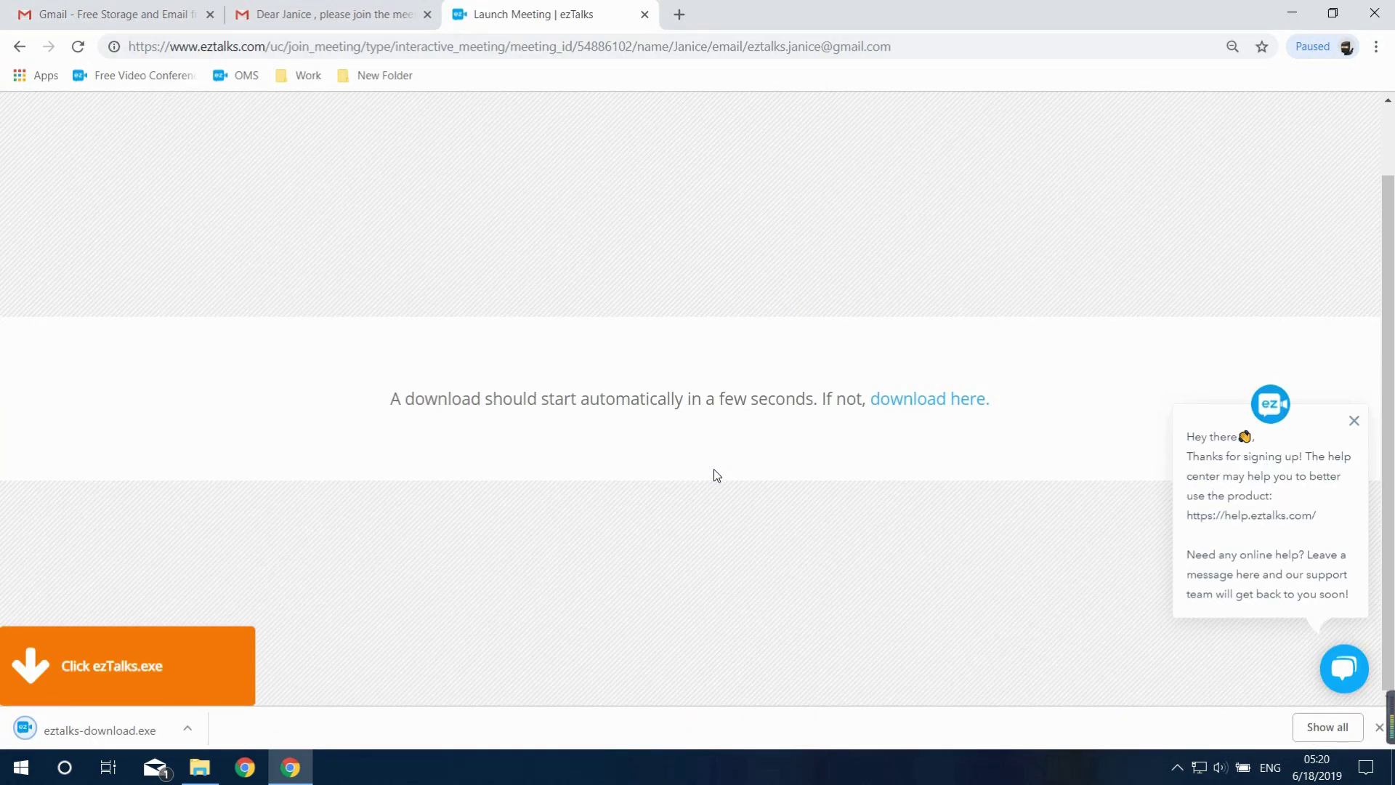
click(109, 730)
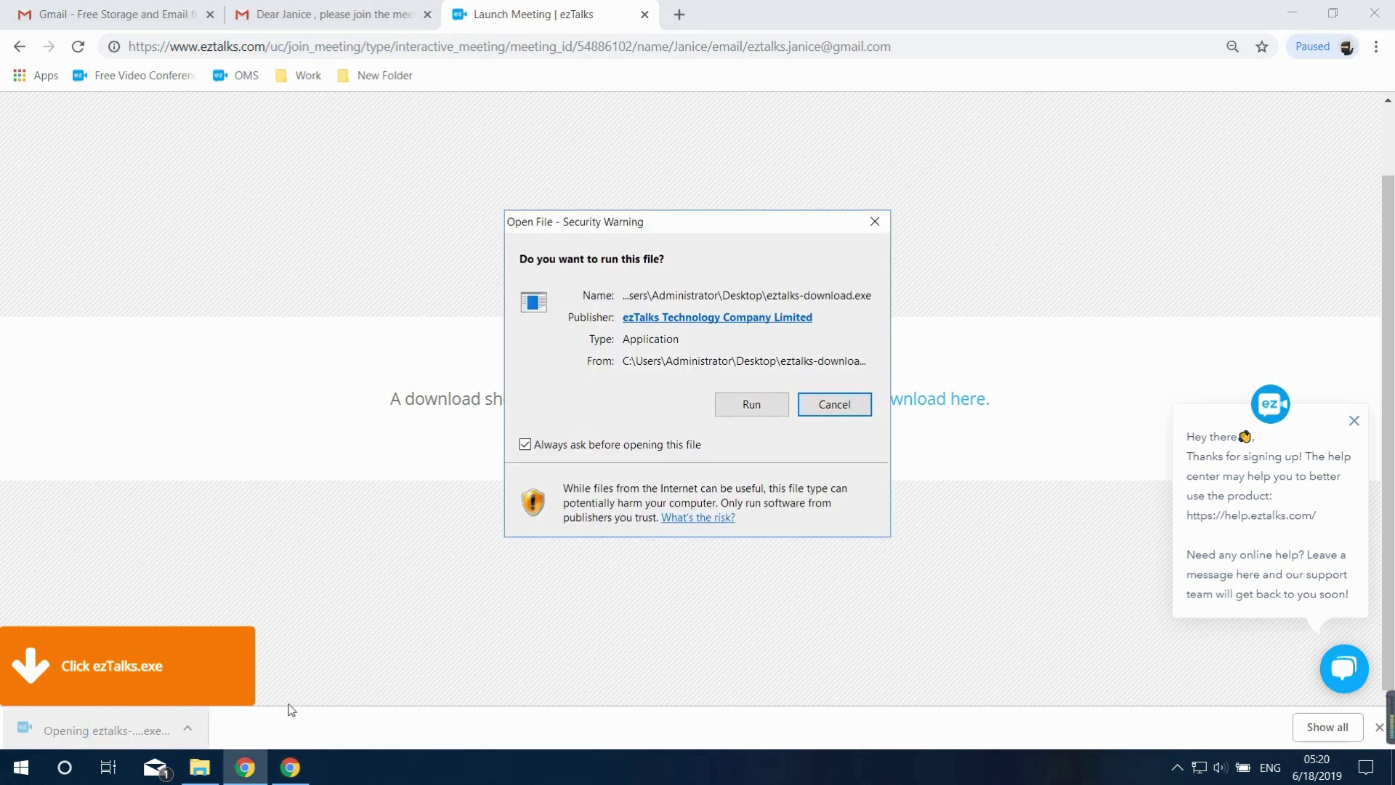
click(753, 405)
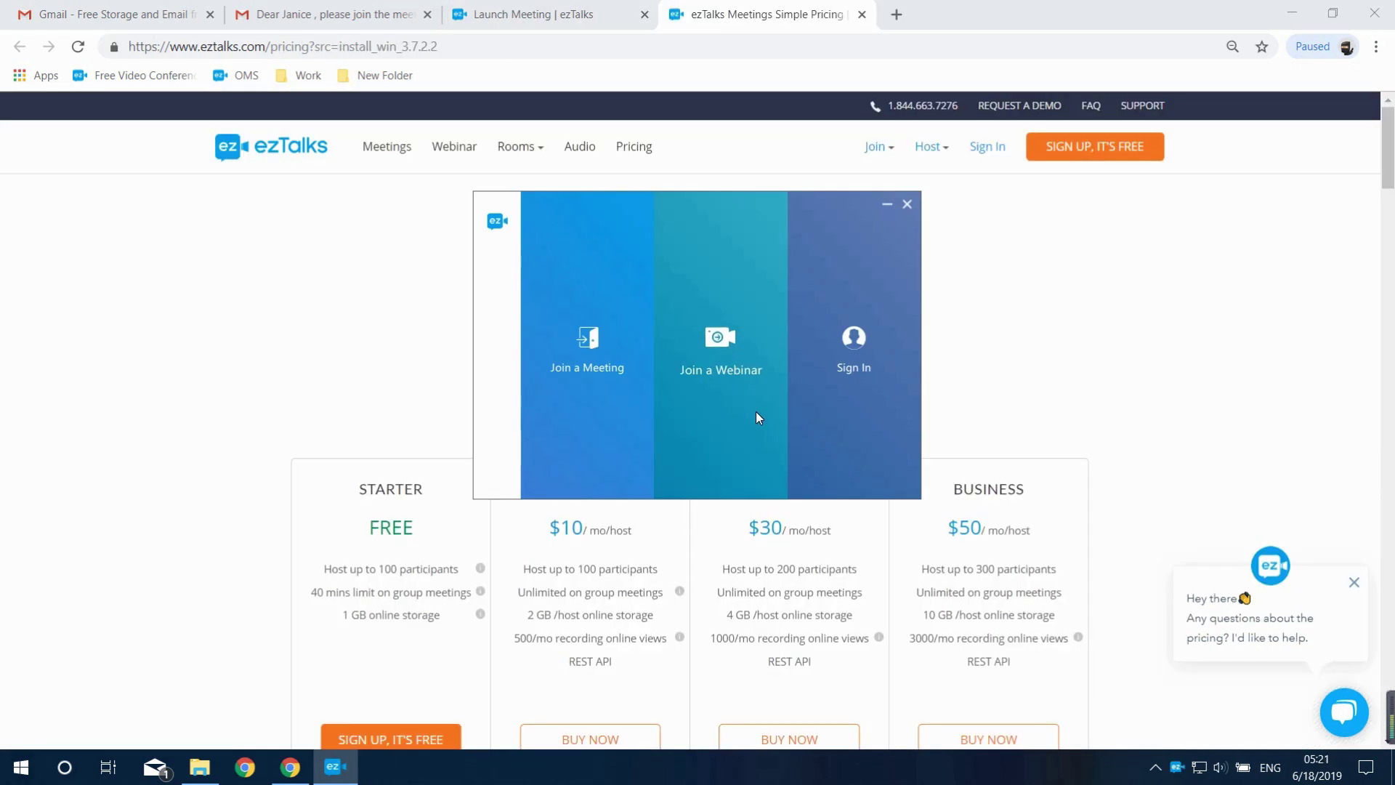
Fill the join form with meeting ID 54886102 copied from the email, plus the participant's name and e-mail
click(586, 351)
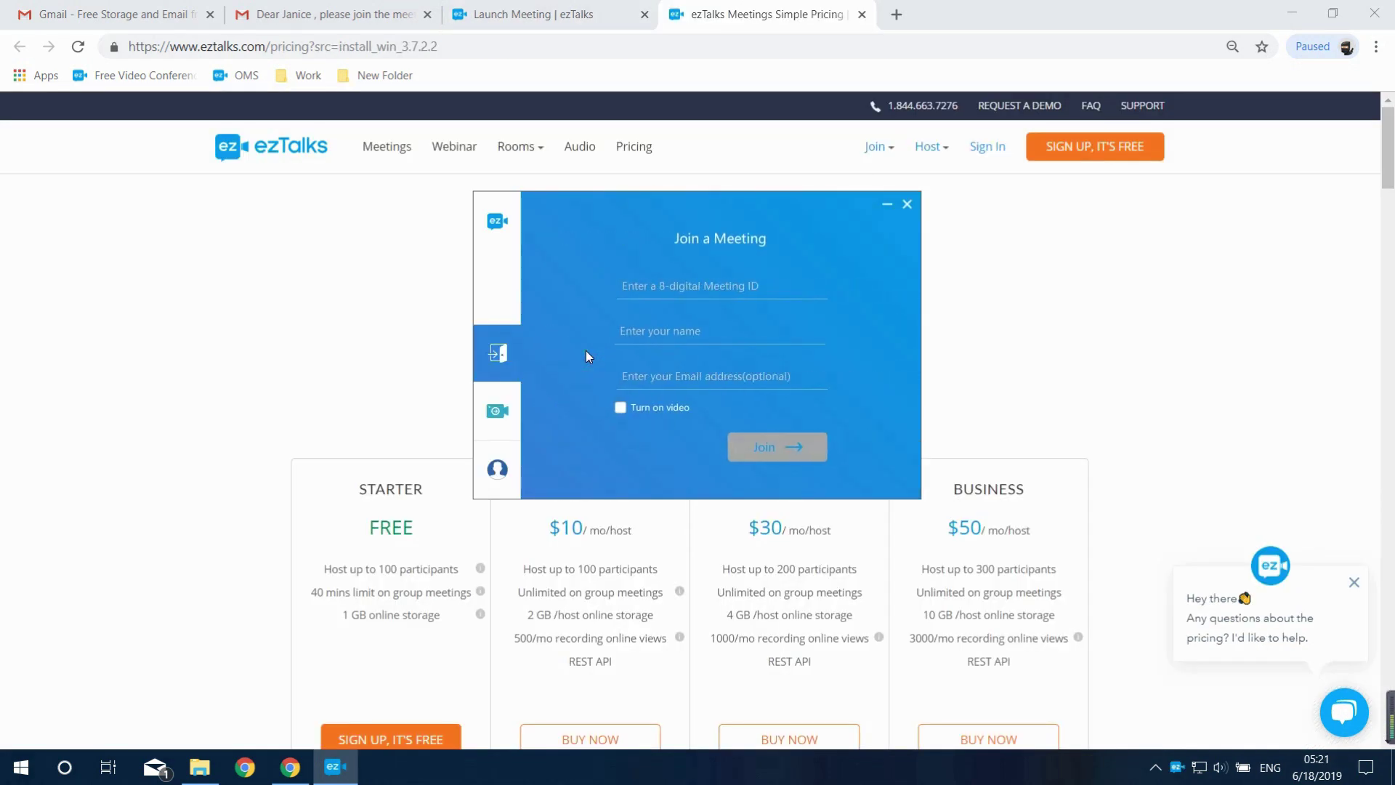
click(383, 15)
double_click(655, 585)
key(ctrl+c)
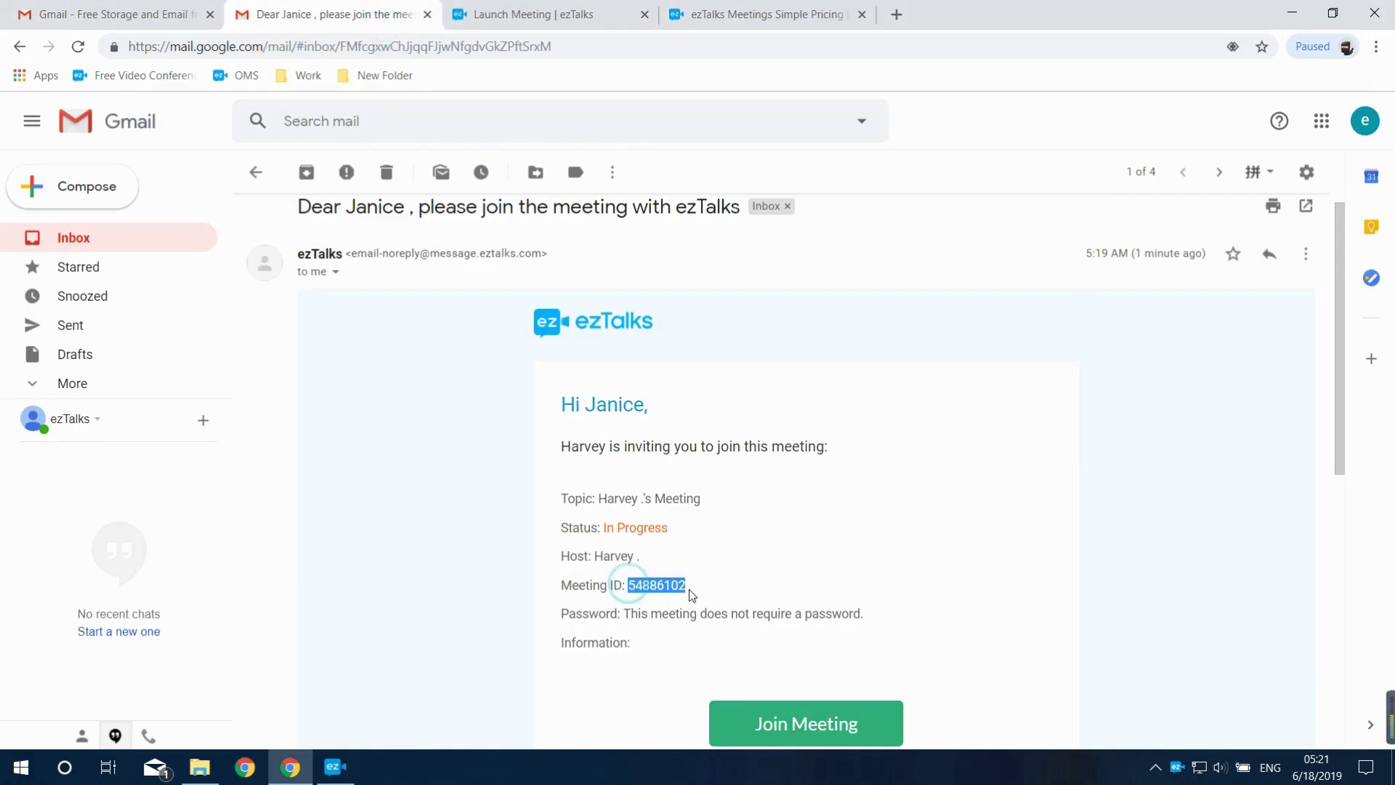
click(332, 768)
key(ctrl+v)
click(654, 331)
text(janice)
click(633, 372)
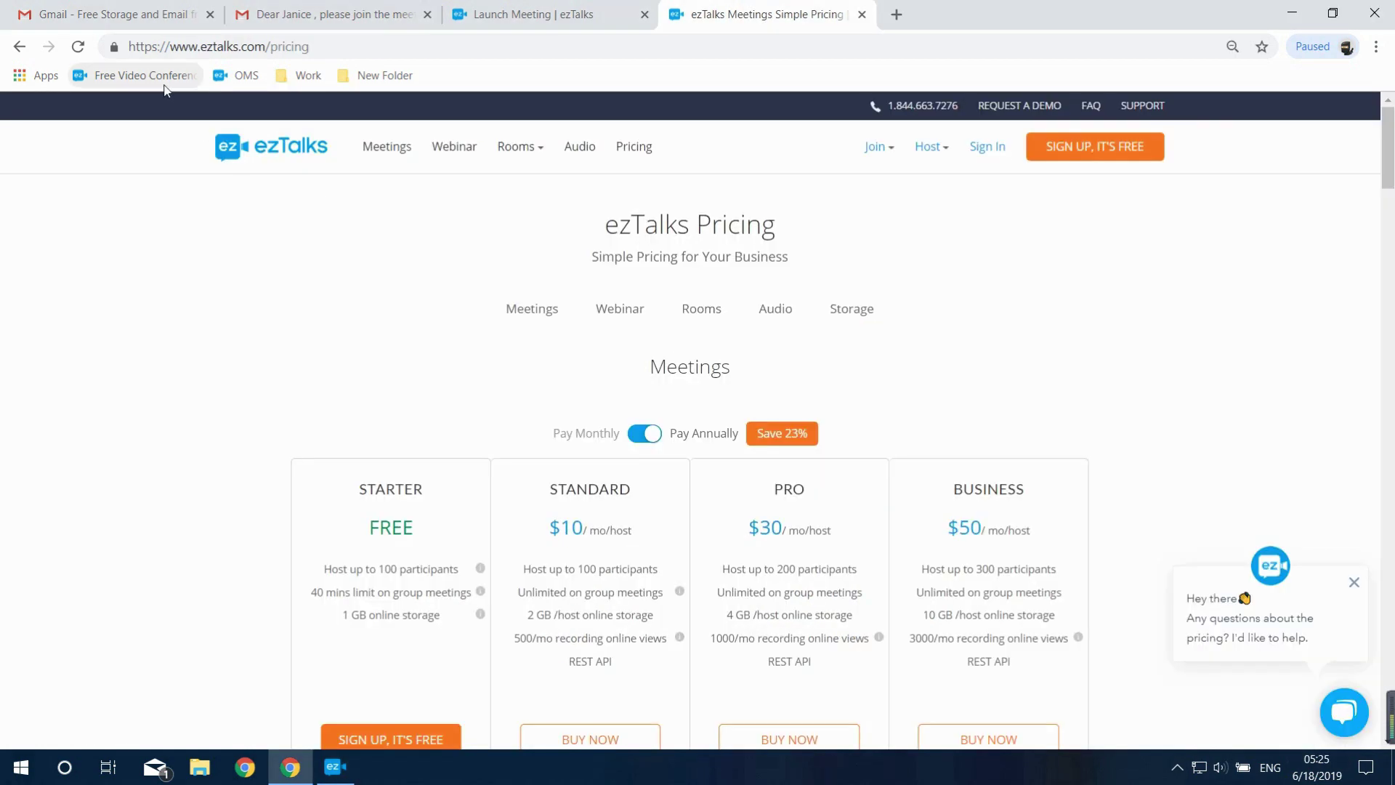
Visit the ezTalks Download Center, then launch ezTalks from its desktop shortcut
click(164, 86)
scroll(265, 301, down, 20)
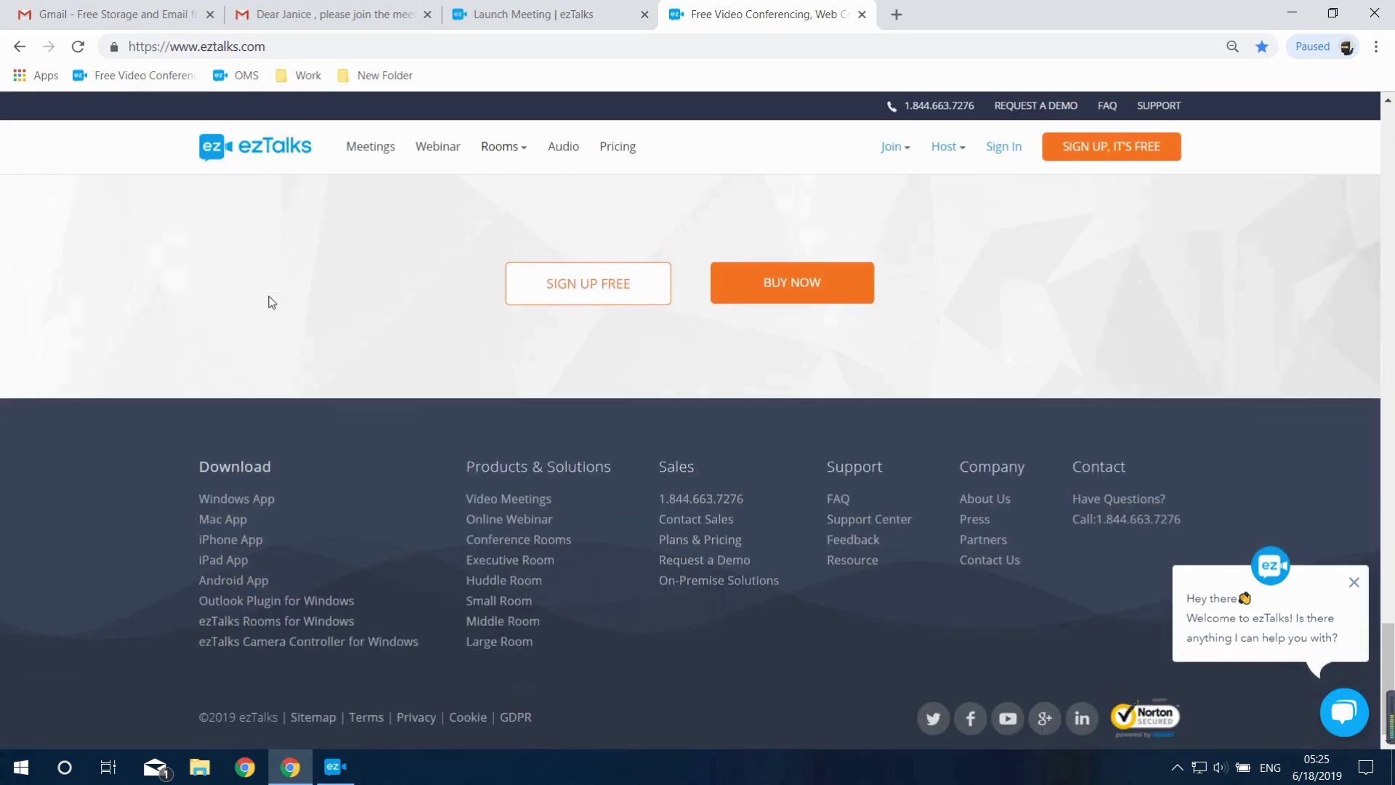
click(238, 465)
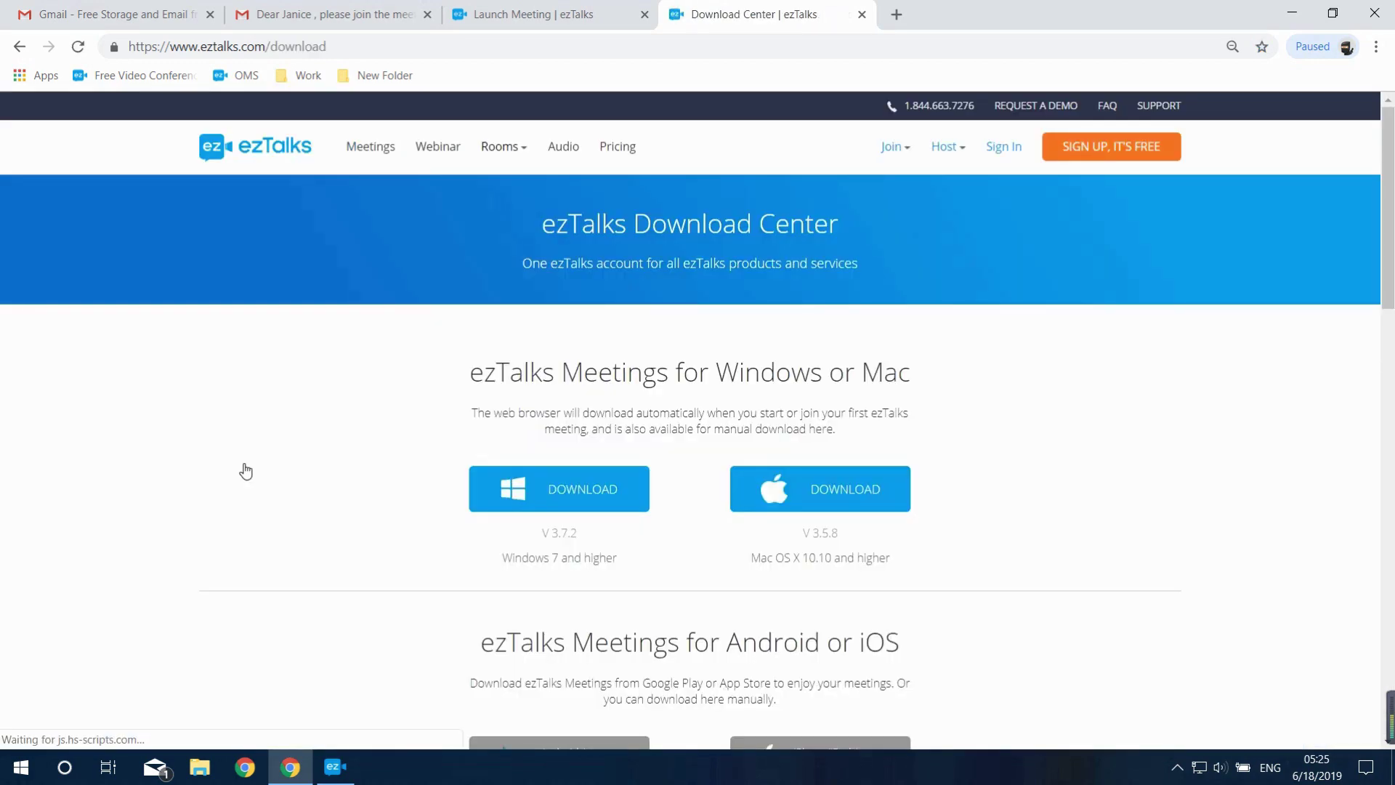
scroll(669, 557, down, 1)
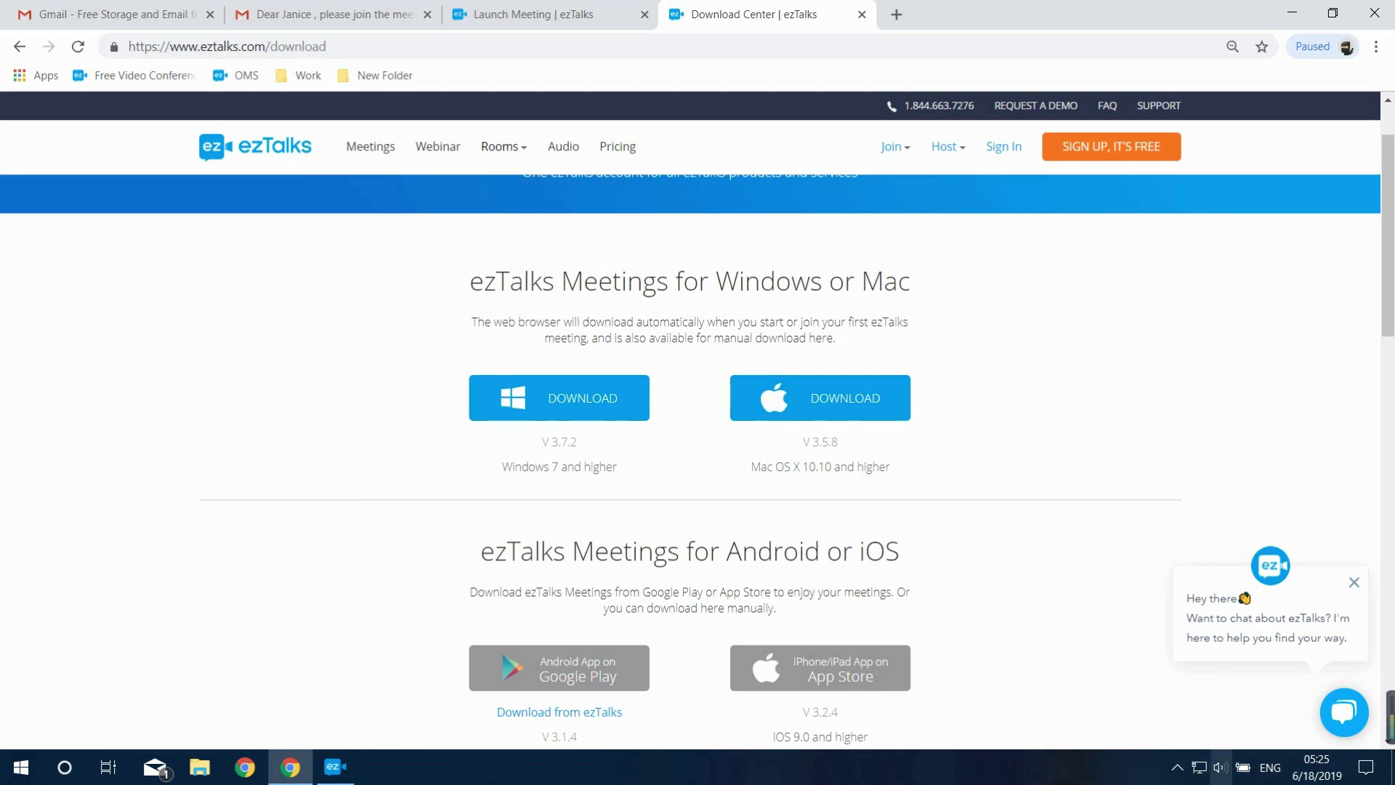
click(1392, 767)
click(41, 41)
double_click(40, 41)
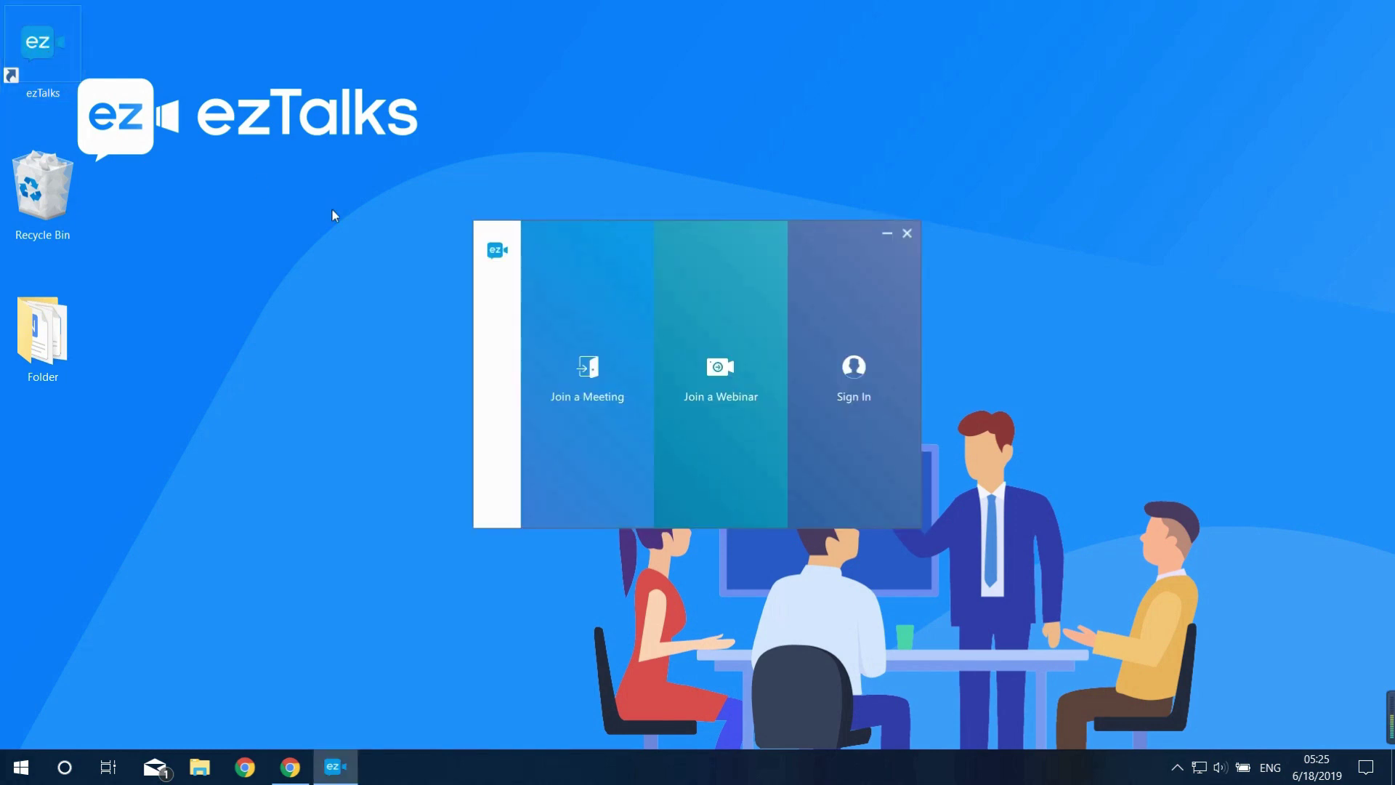
Join meeting 548-861-02 with the entered details, choosing computer audio
click(611, 379)
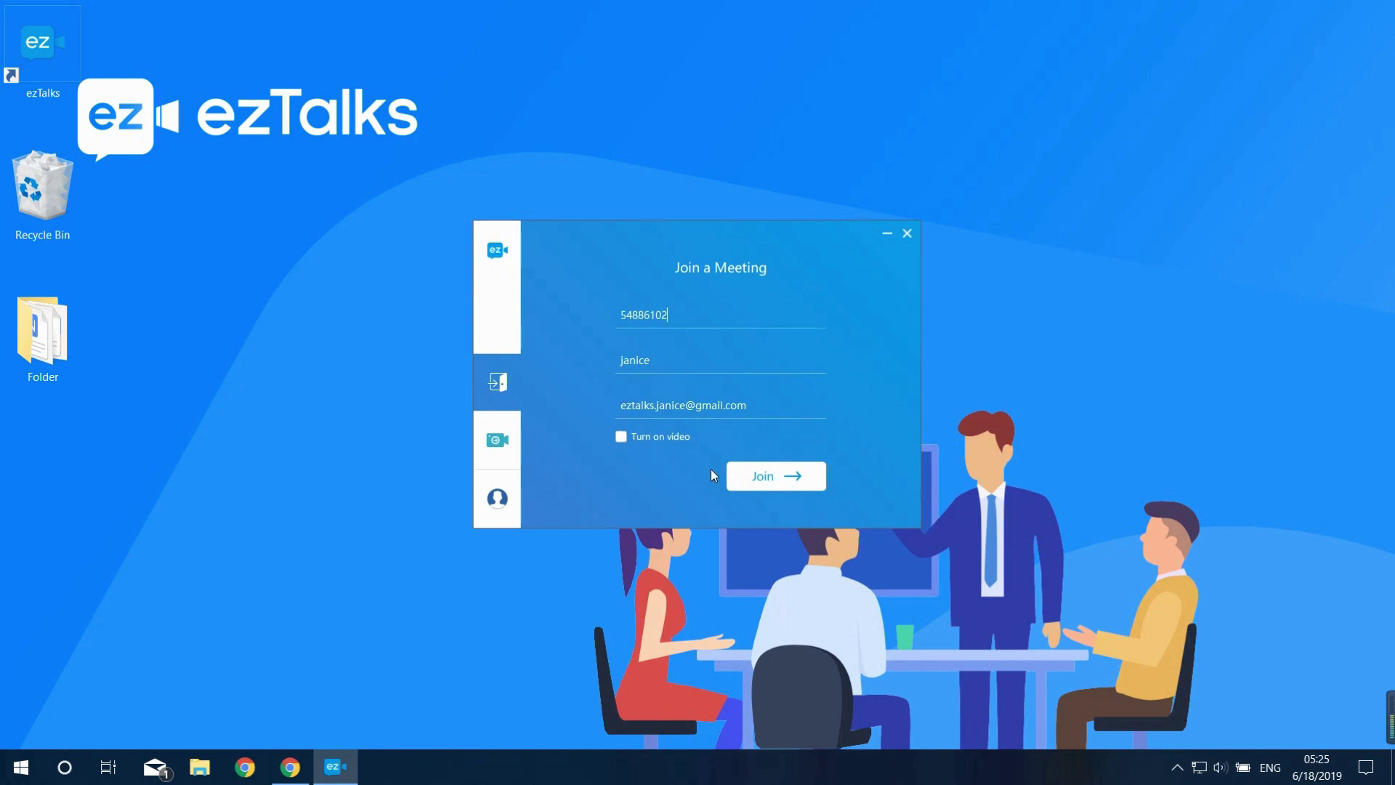
click(754, 478)
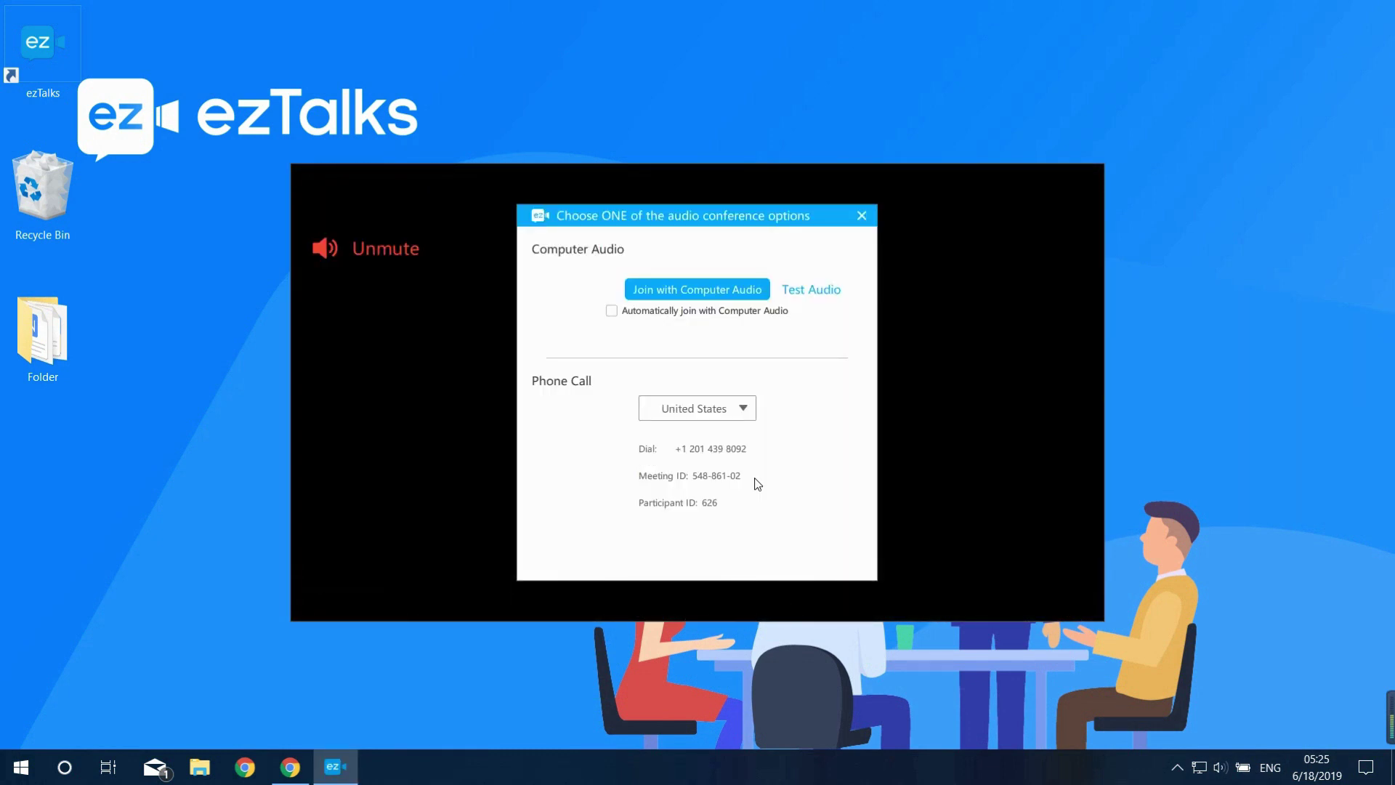
click(686, 290)
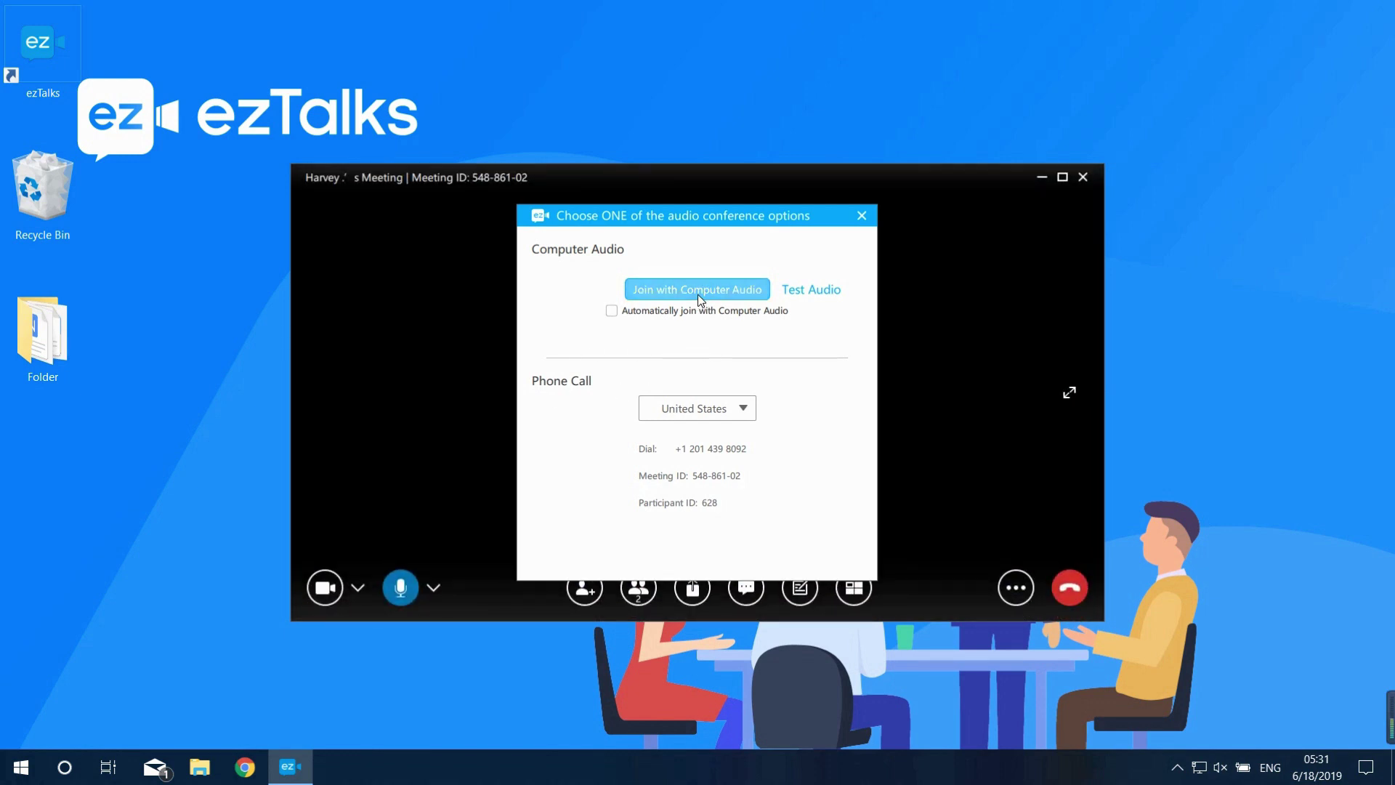
Check the audio and video settings via Test Audio, then join with computer audio
click(801, 291)
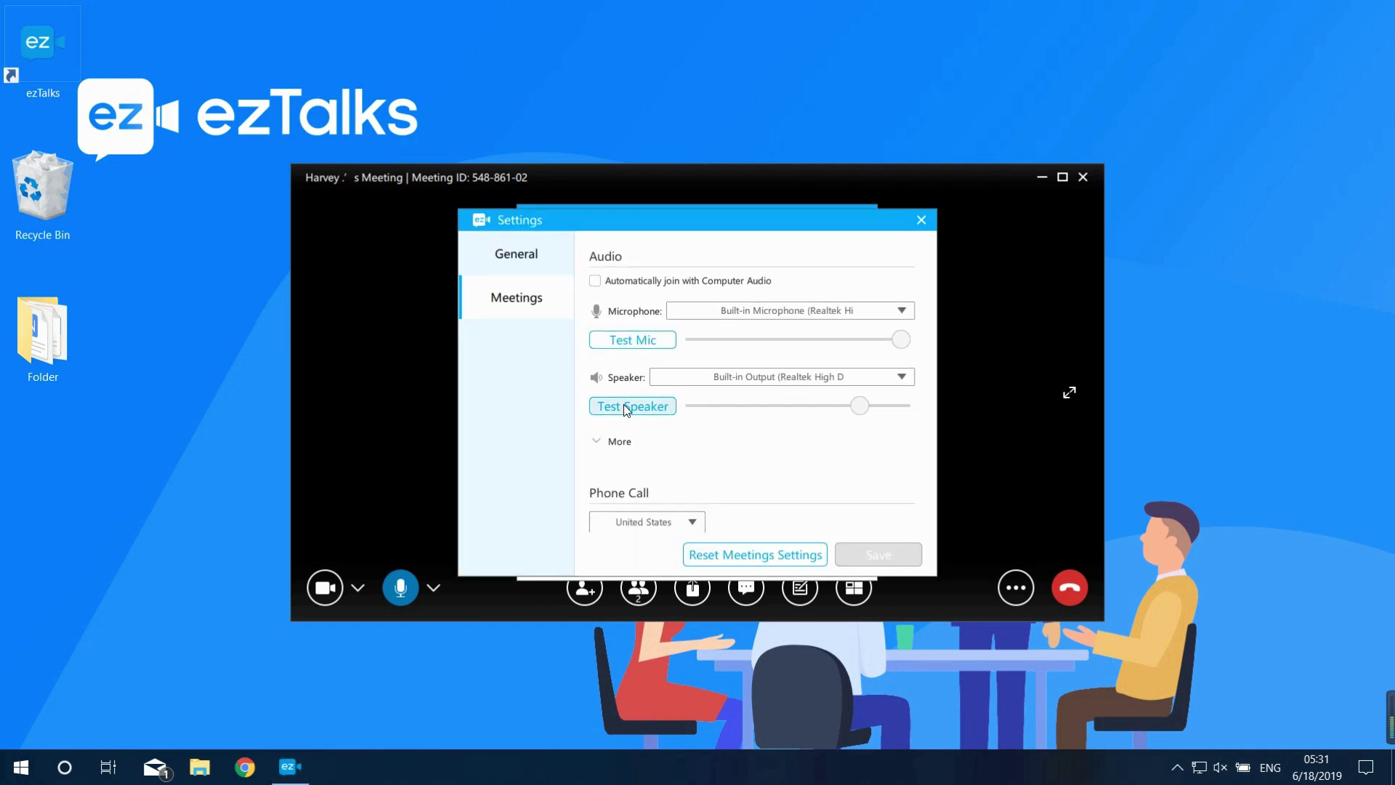
scroll(624, 404, up, 3)
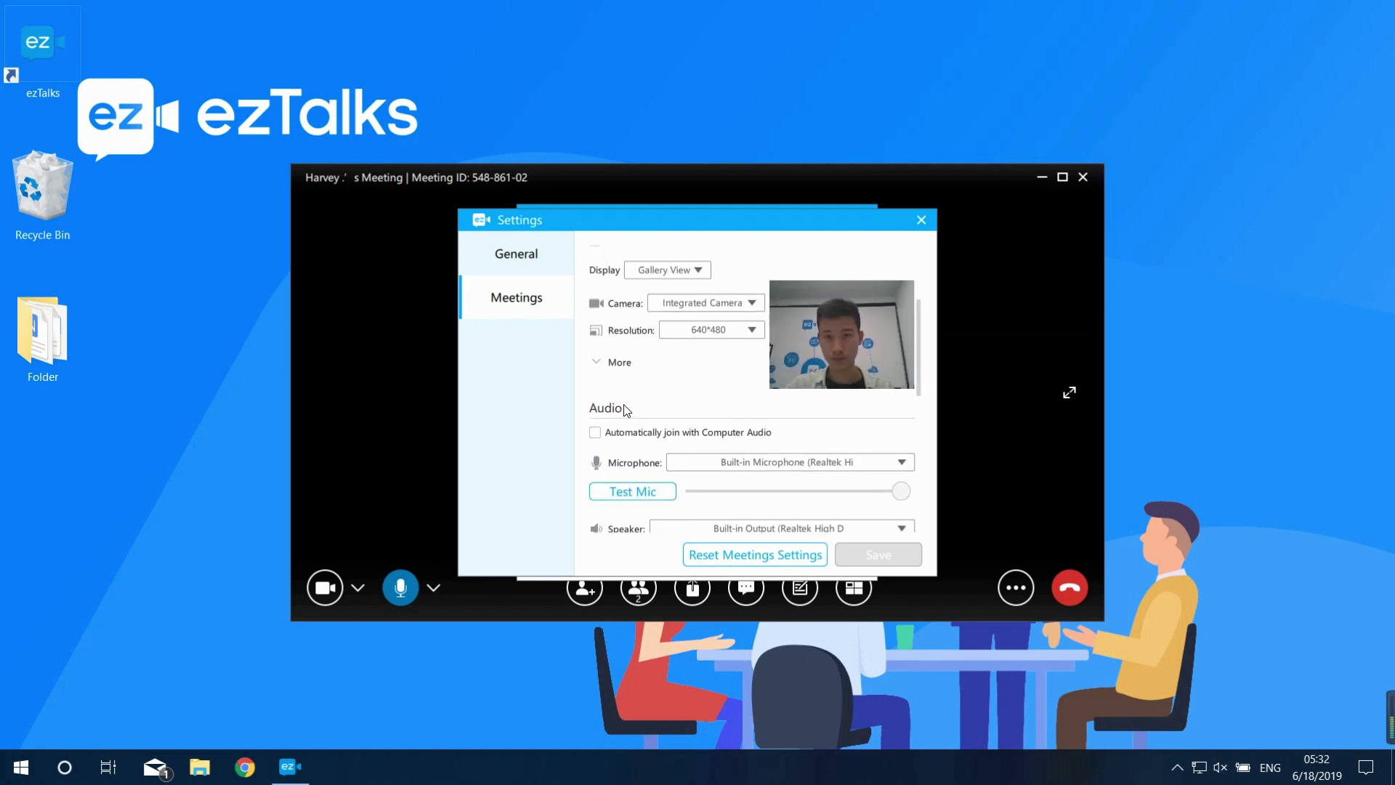
click(922, 219)
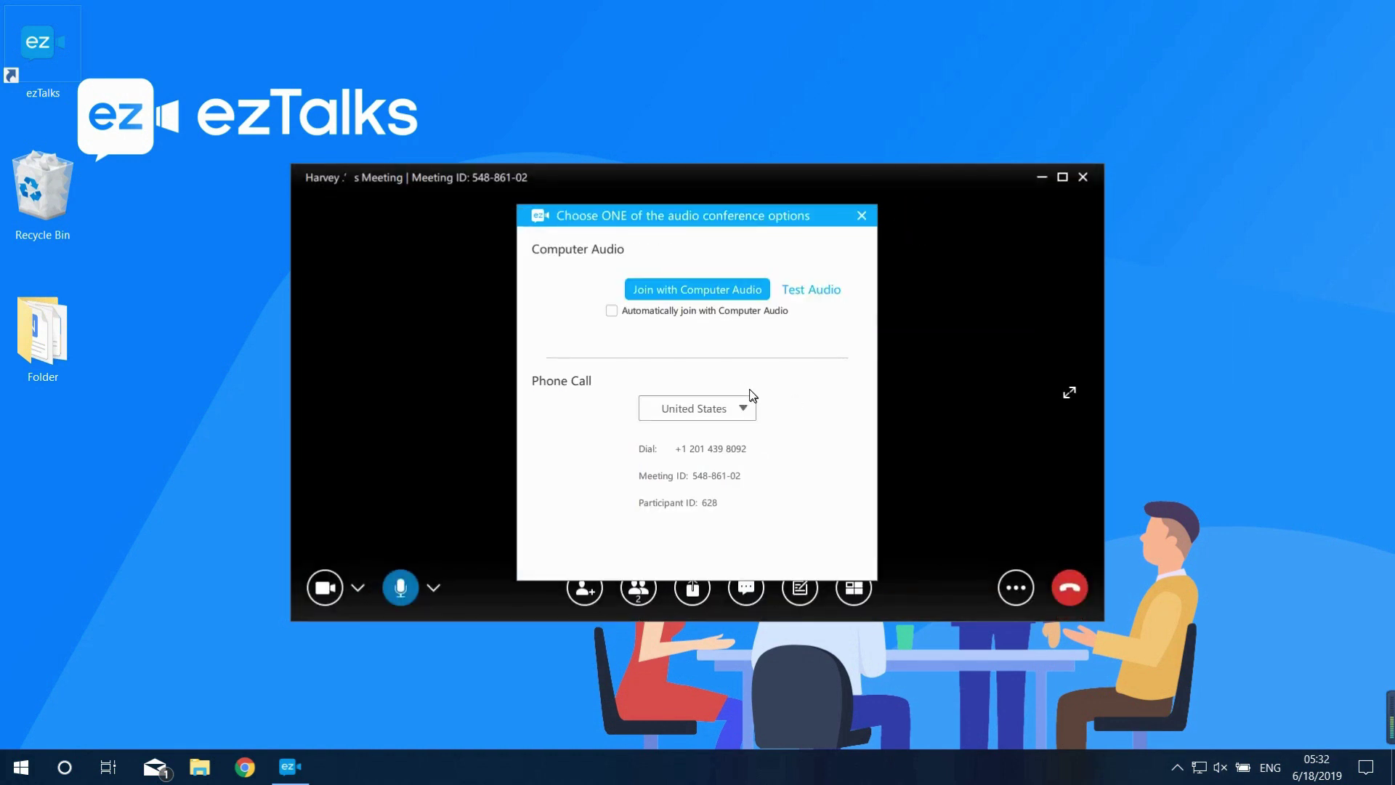
click(680, 292)
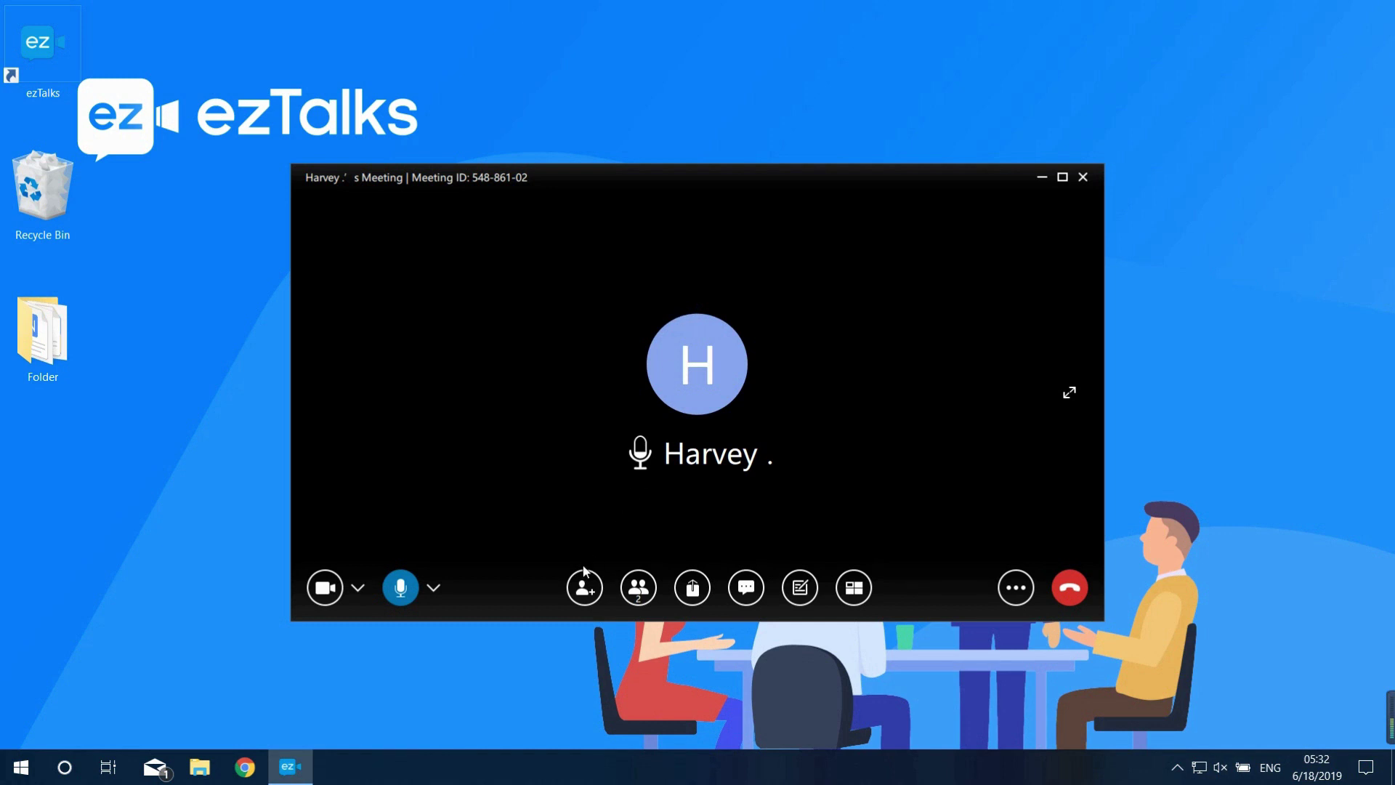
click(581, 592)
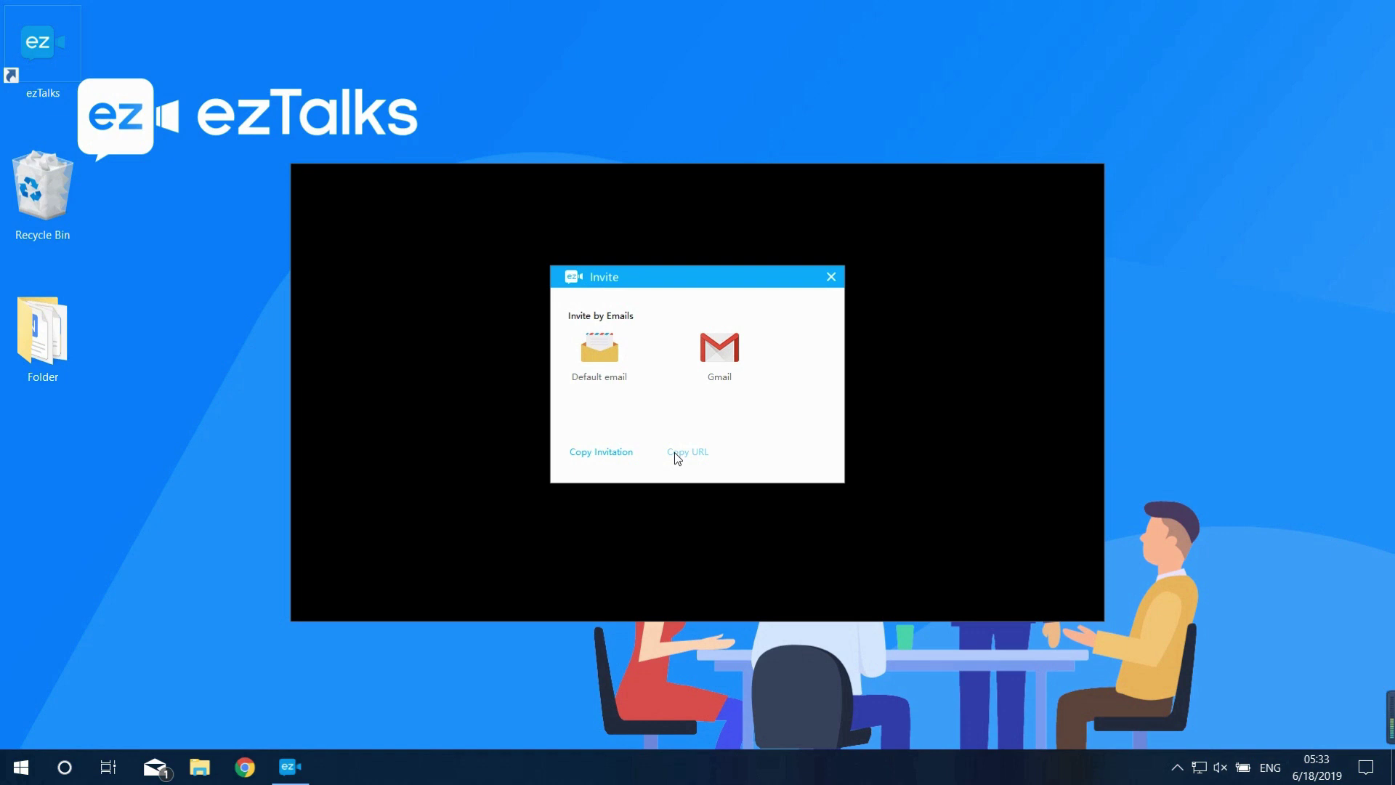
click(830, 277)
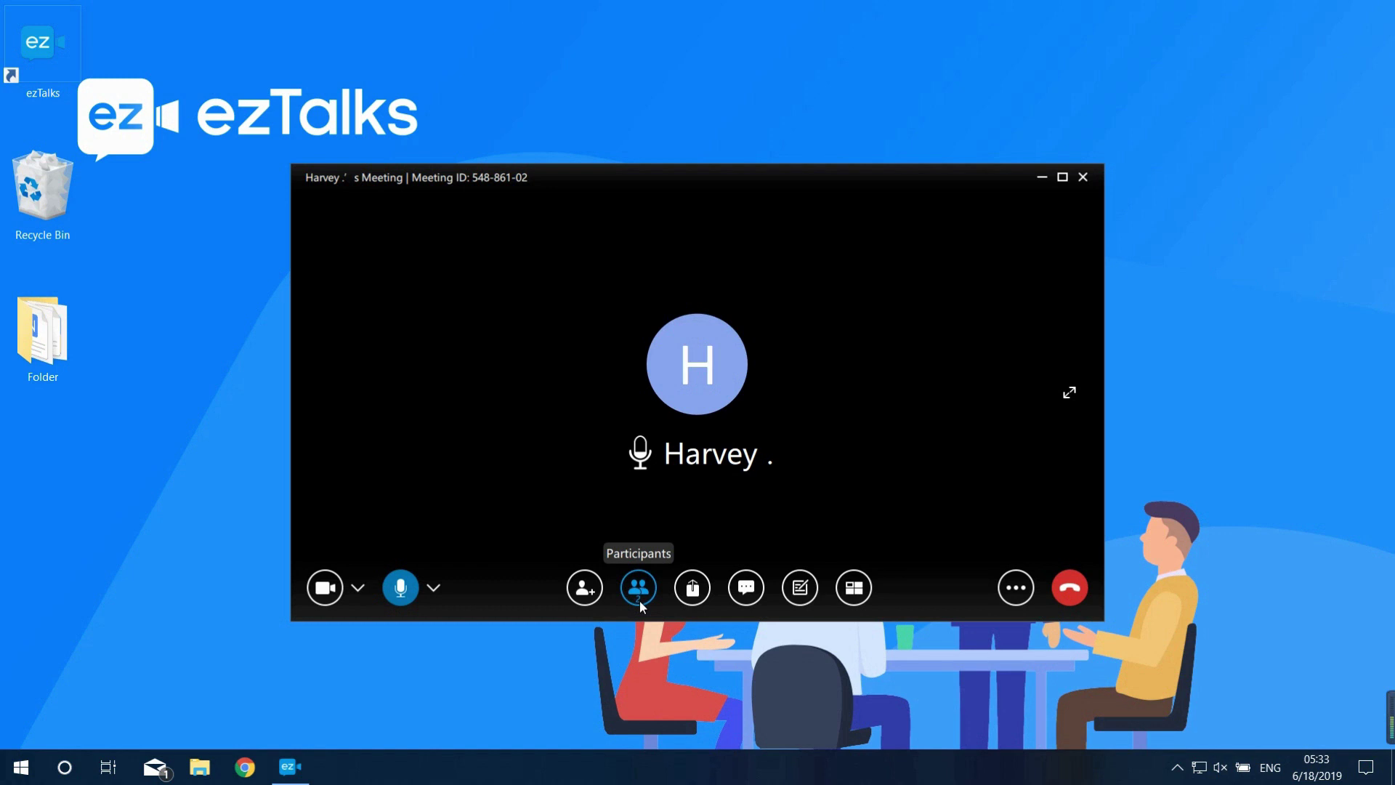
Share the whole desktop with computer sound and bring the presentation forward
click(693, 593)
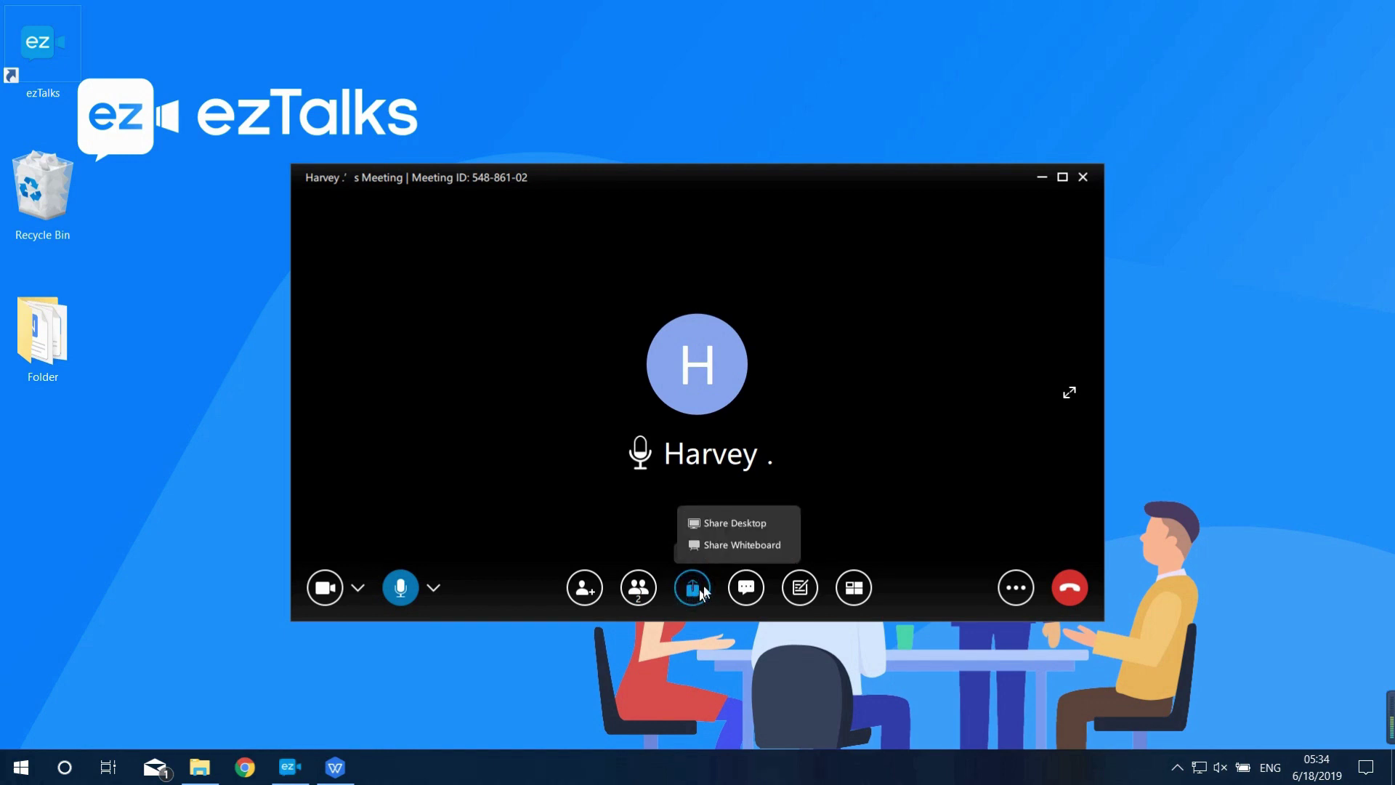
click(725, 521)
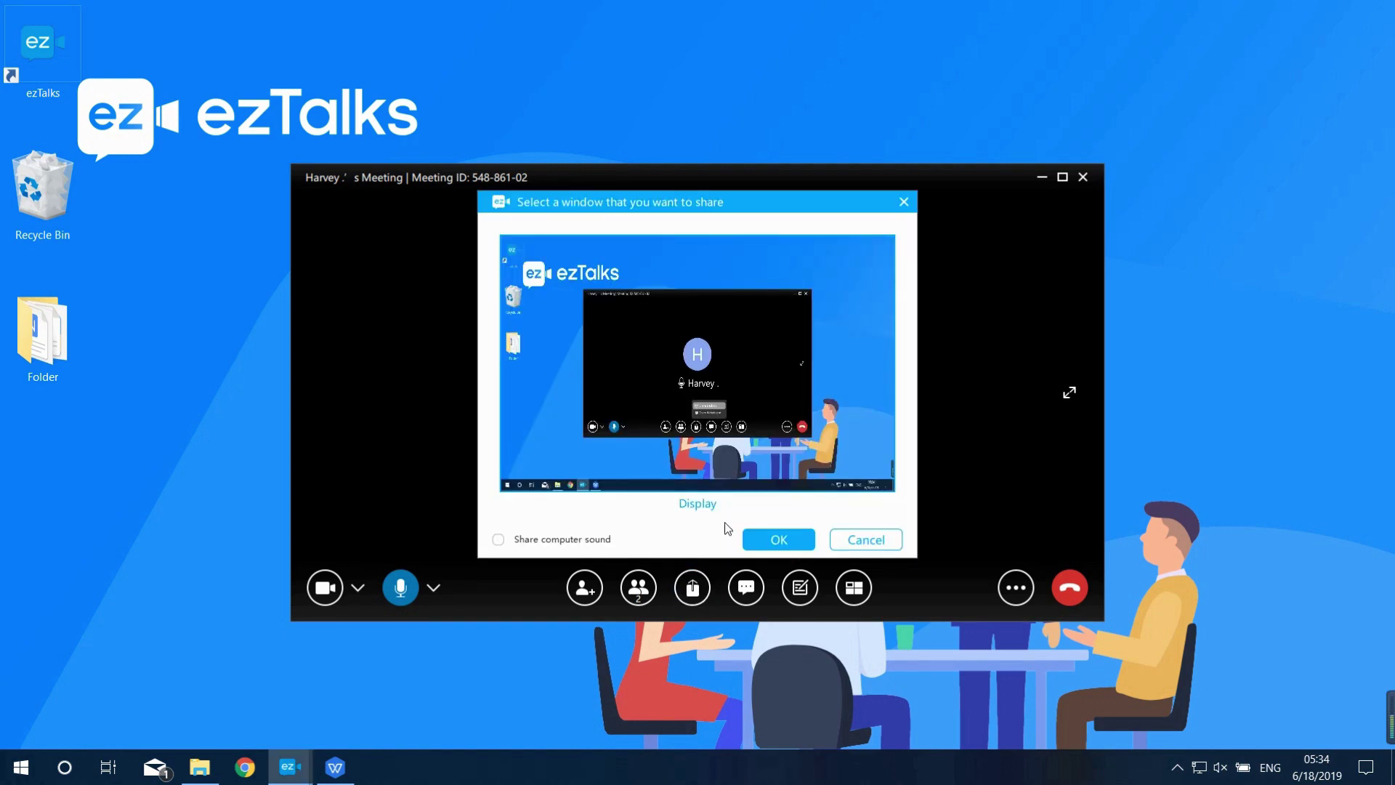
click(499, 539)
click(761, 544)
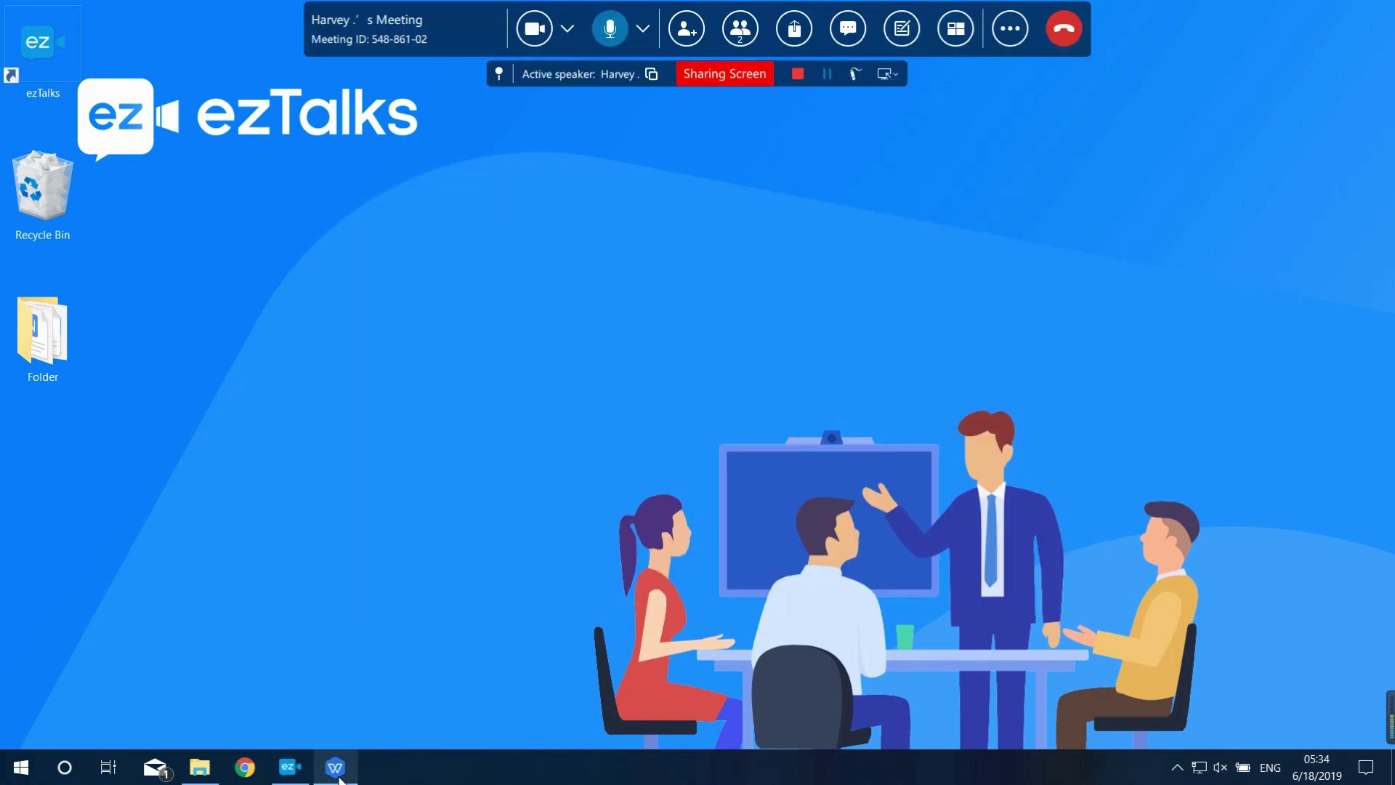
click(336, 769)
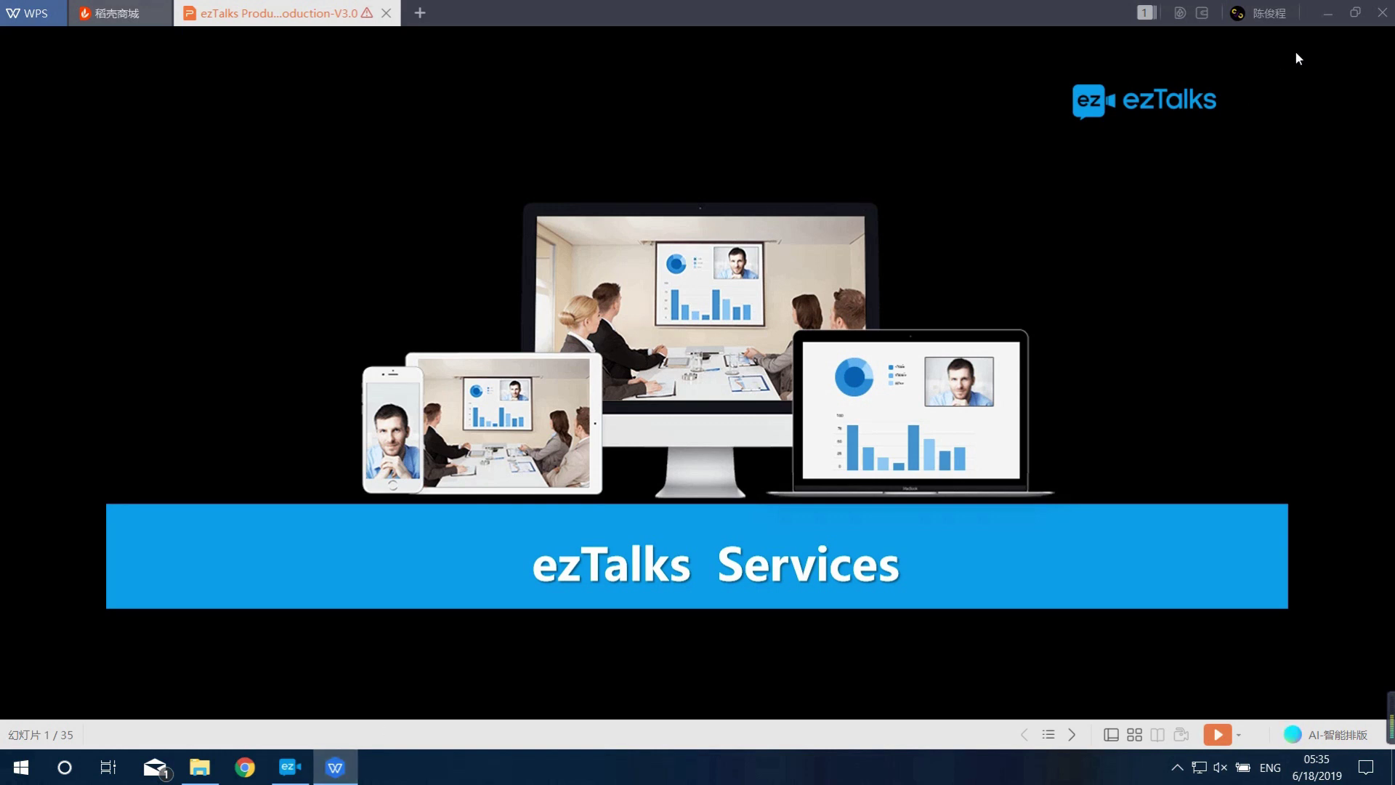
Minimize the presentation, unpin the meeting controls, and stop sharing the desktop
click(1335, 12)
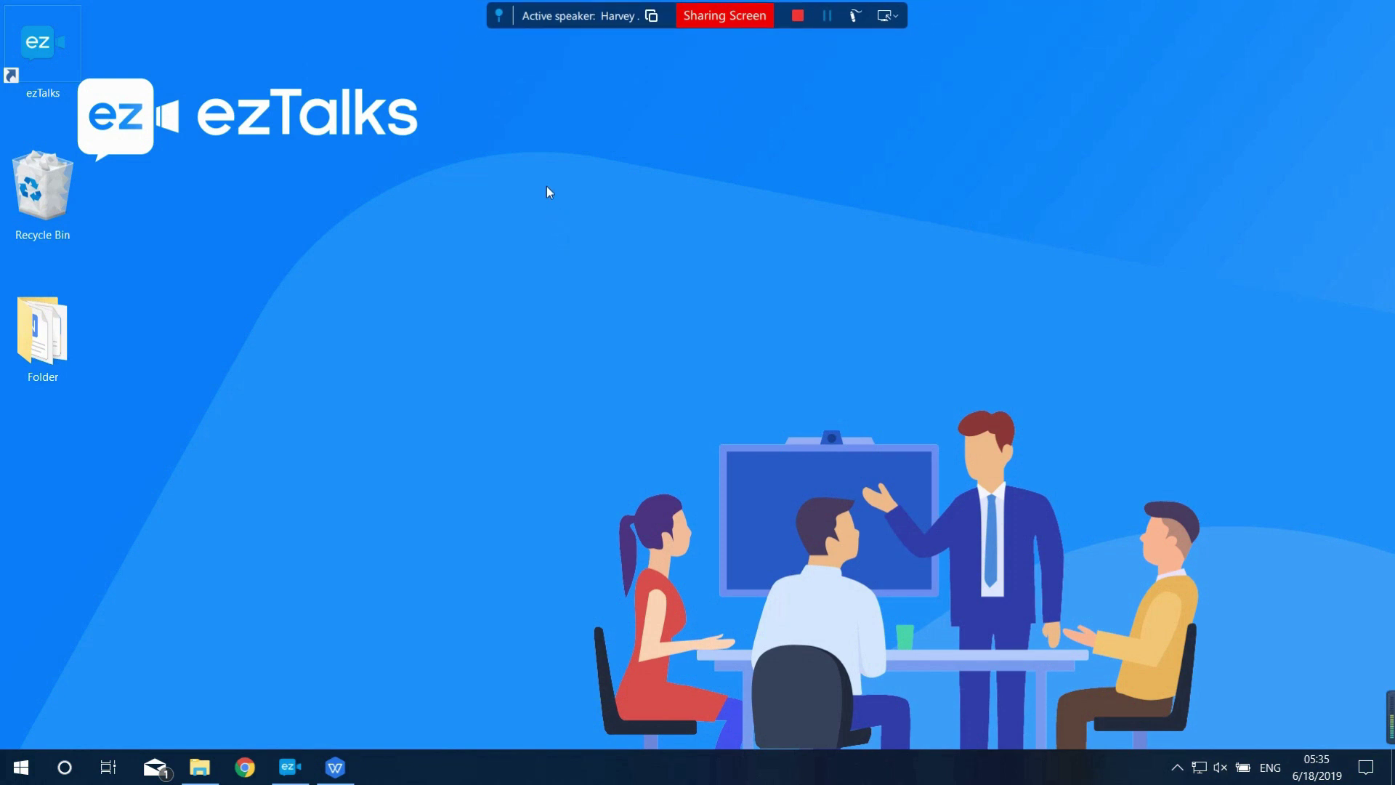
click(500, 16)
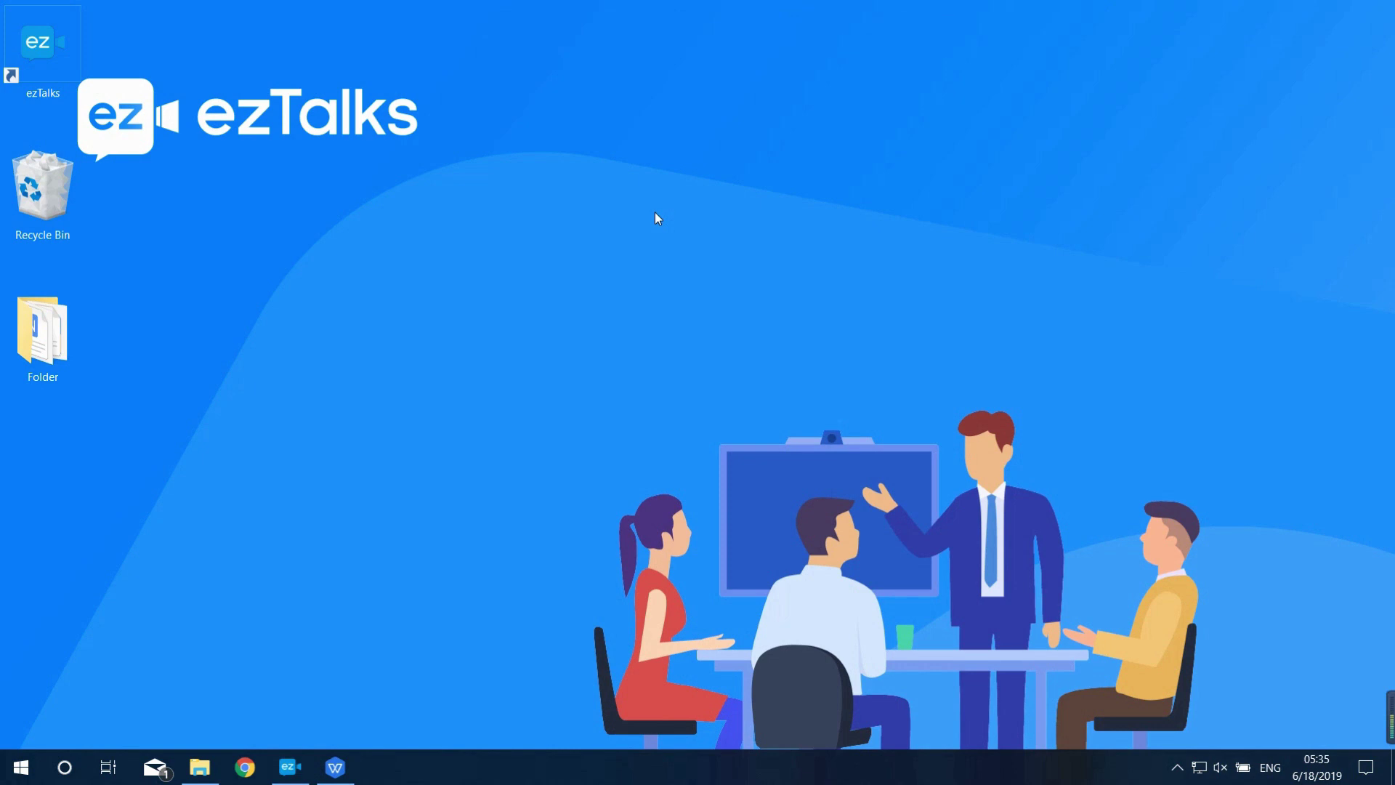
mouse_move(741, 19)
click(798, 78)
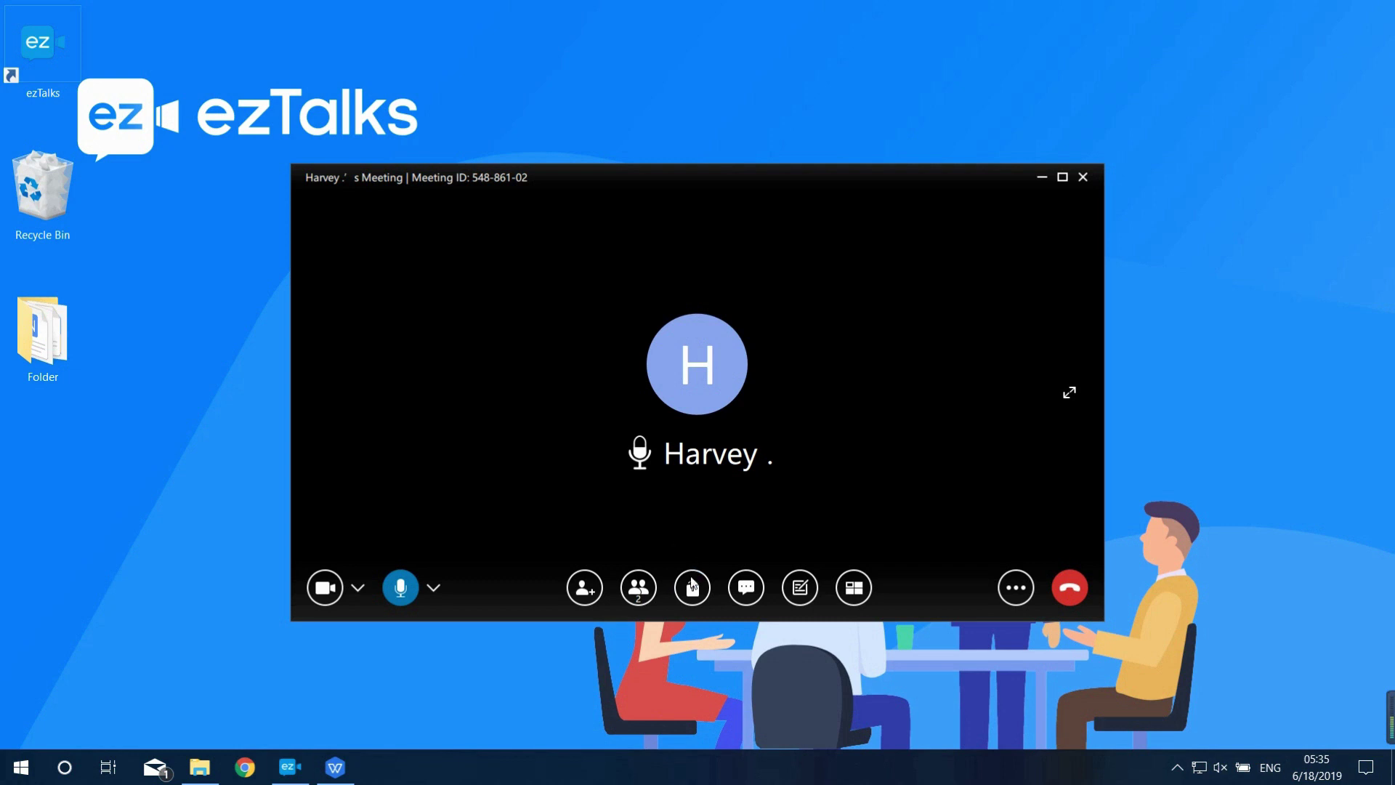
Share a maximized whiteboard with the text tool selected and annotation allowed, then stop sharing
click(692, 587)
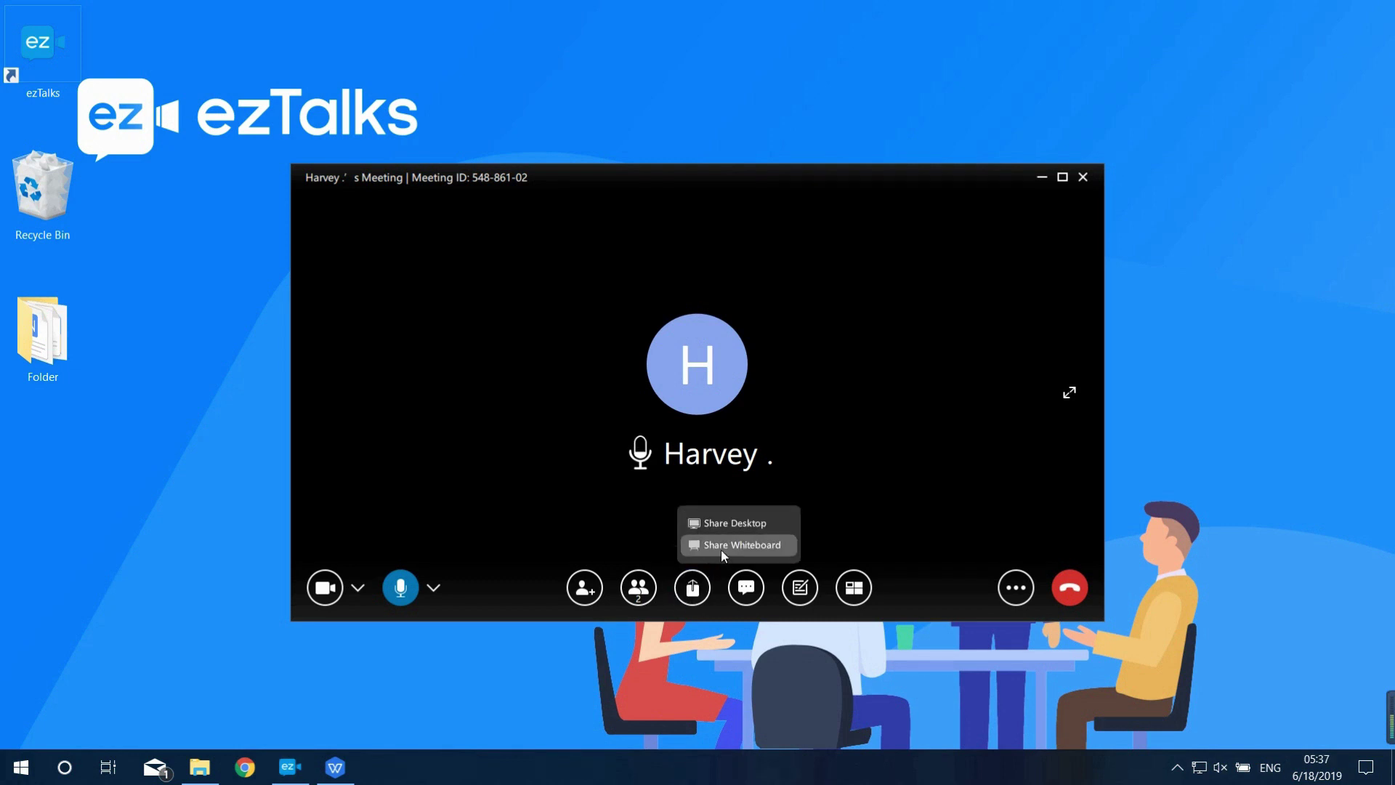
click(723, 549)
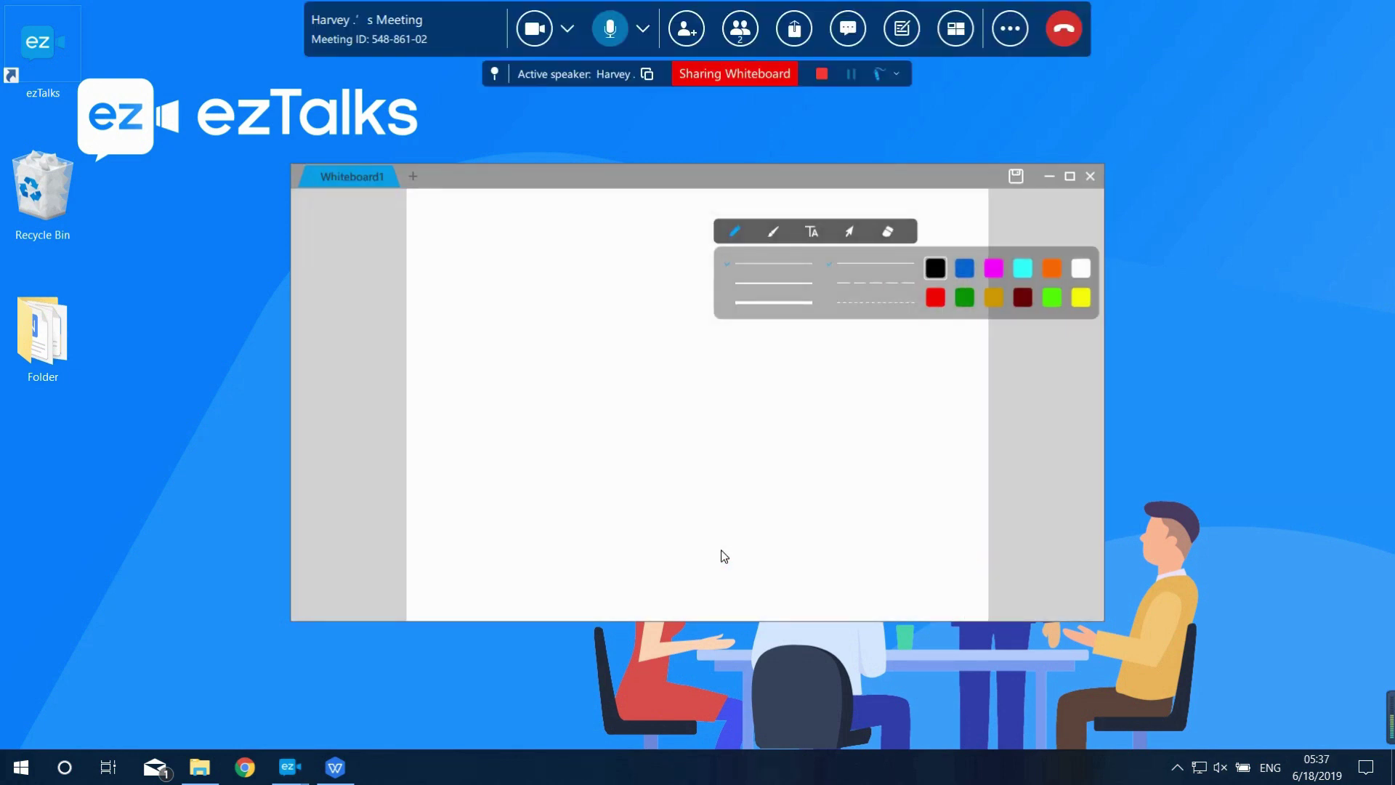
click(1070, 175)
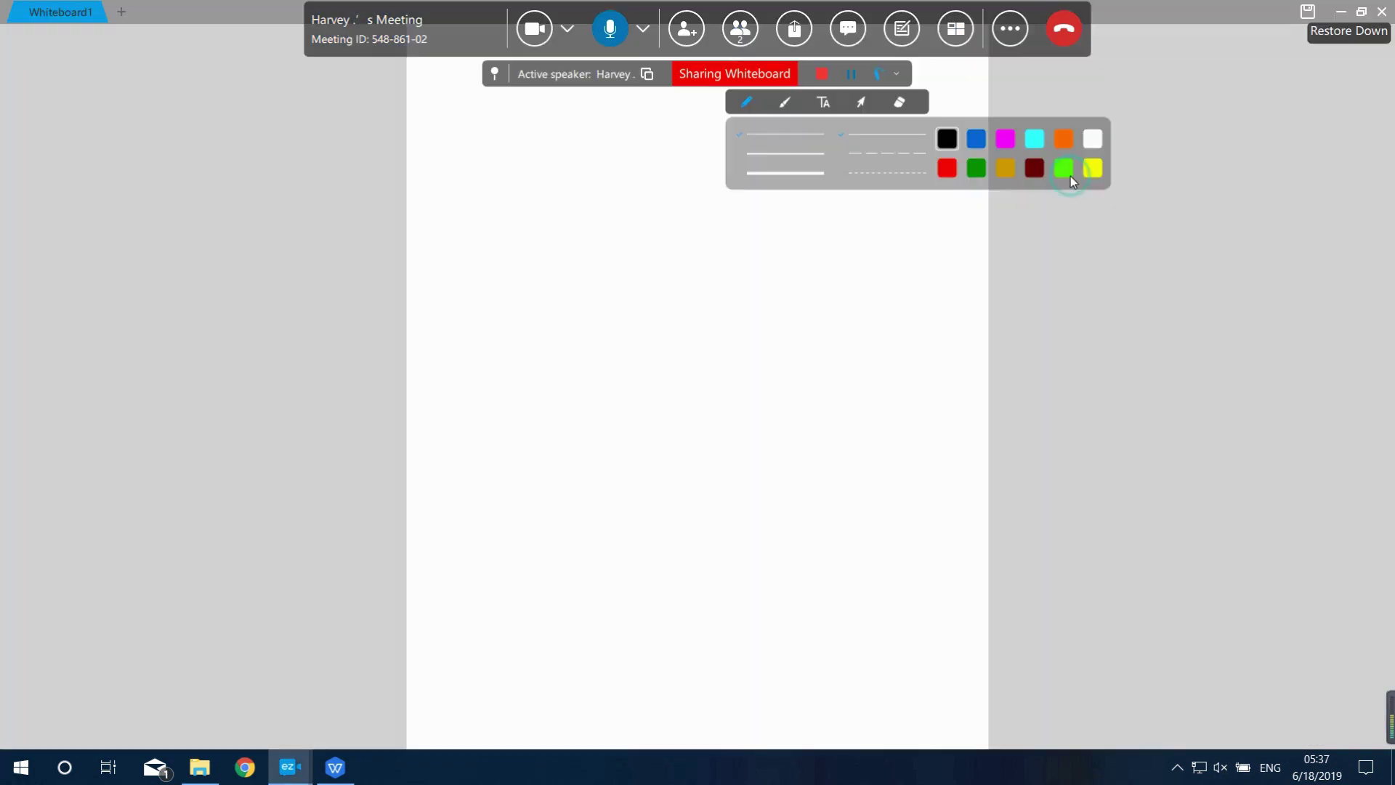
click(823, 105)
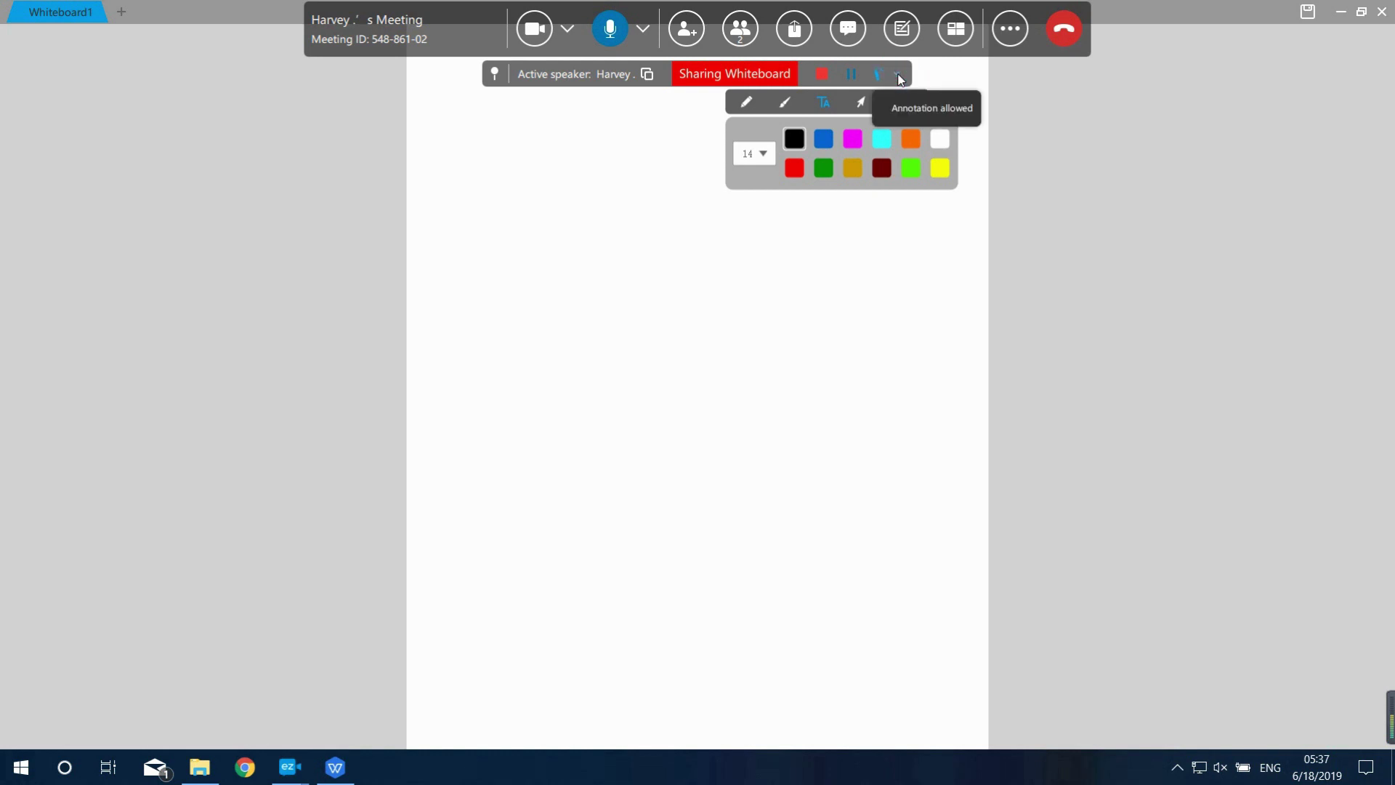
click(907, 109)
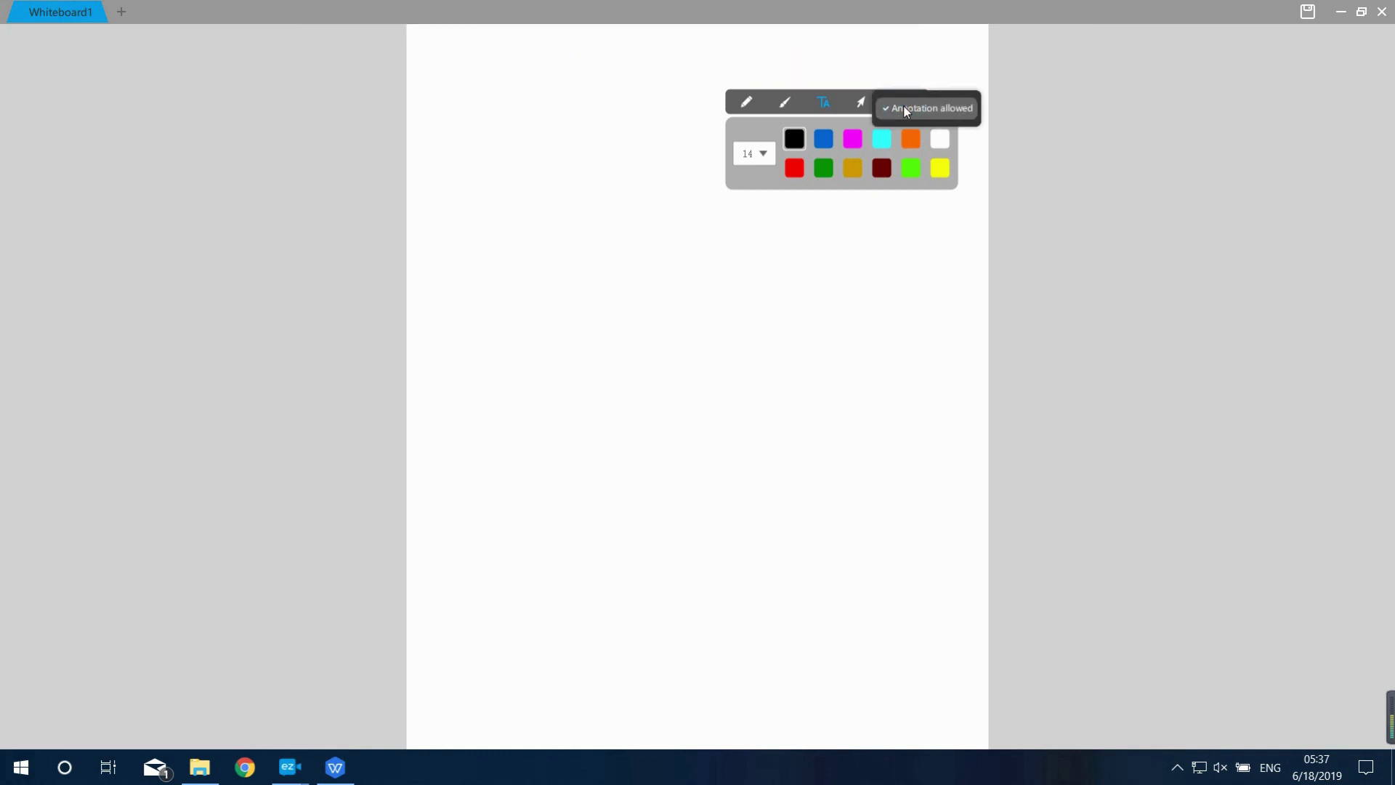
mouse_move(747, 7)
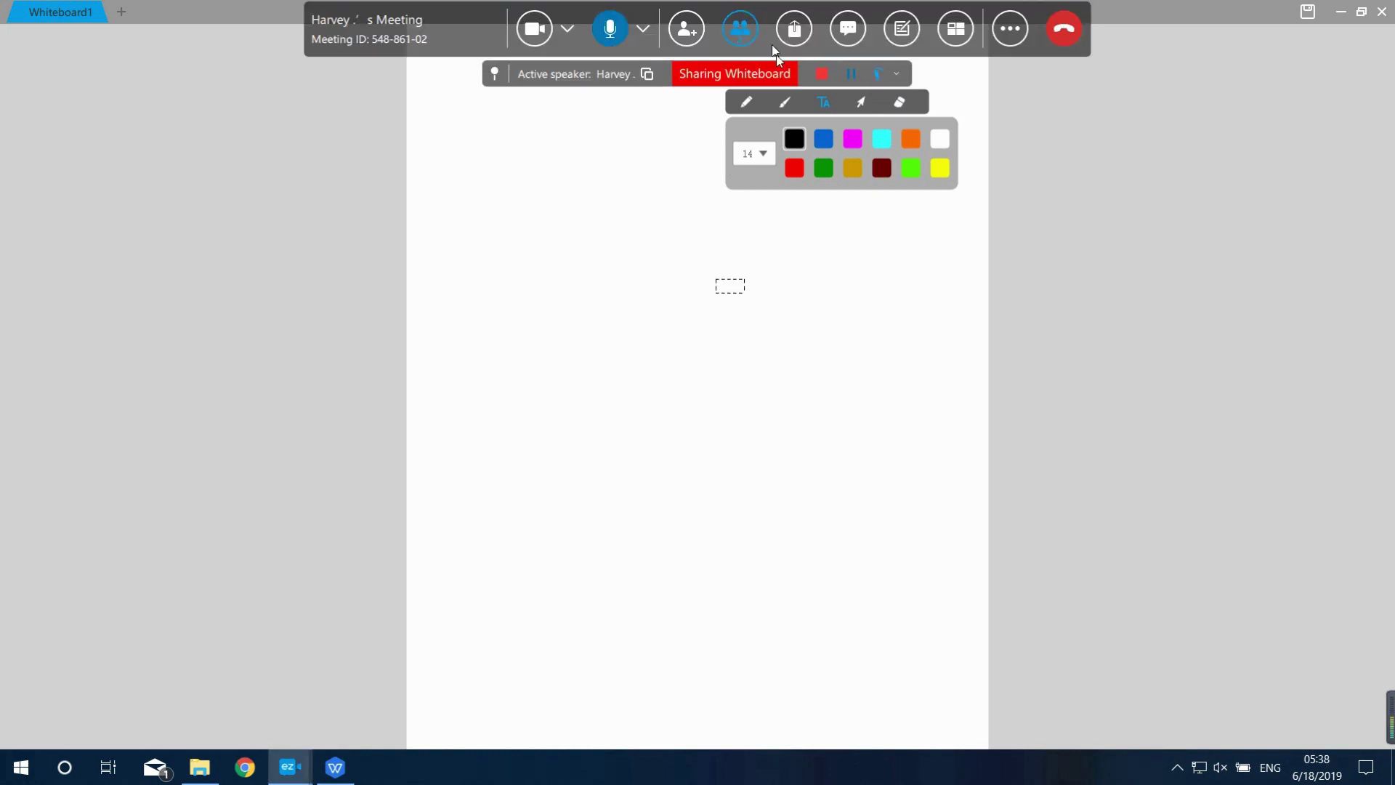
click(820, 74)
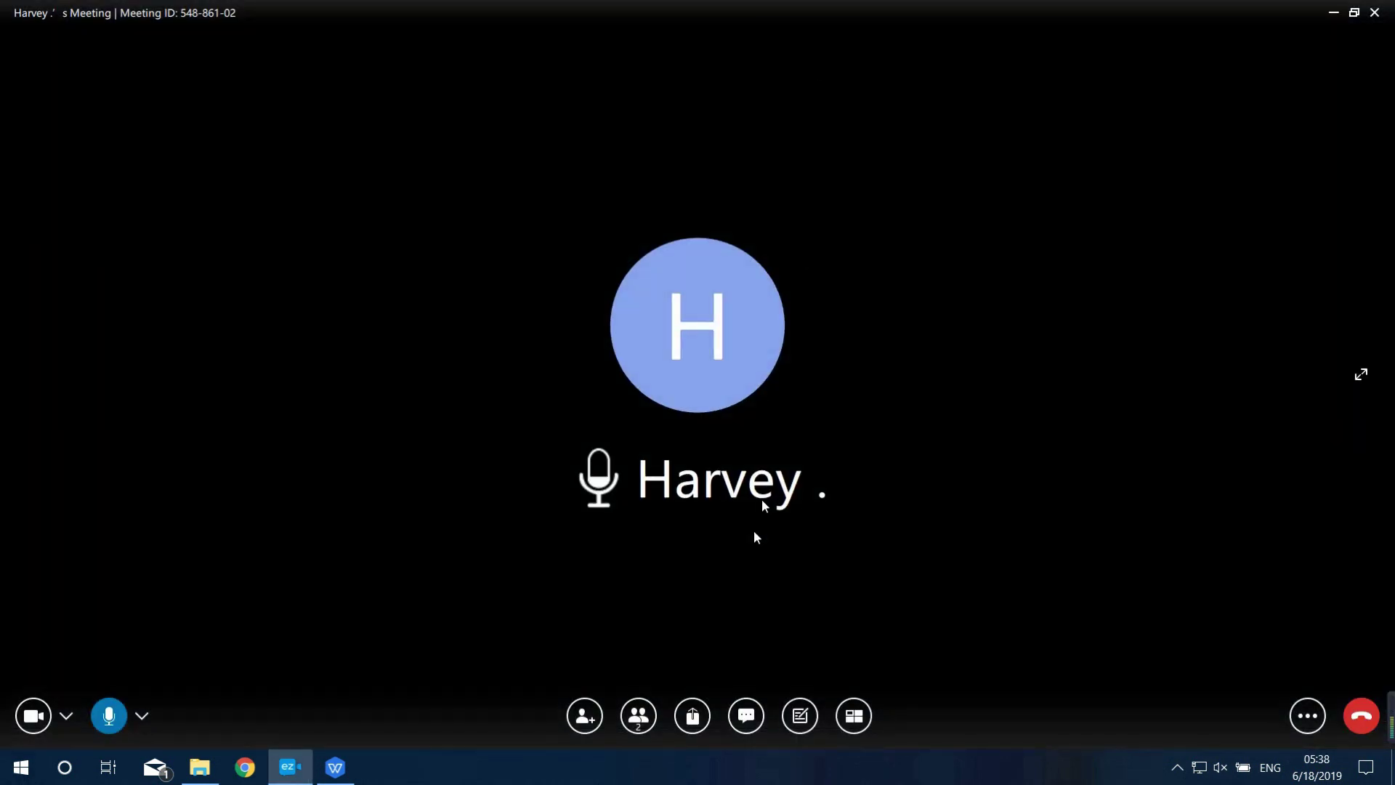
click(745, 718)
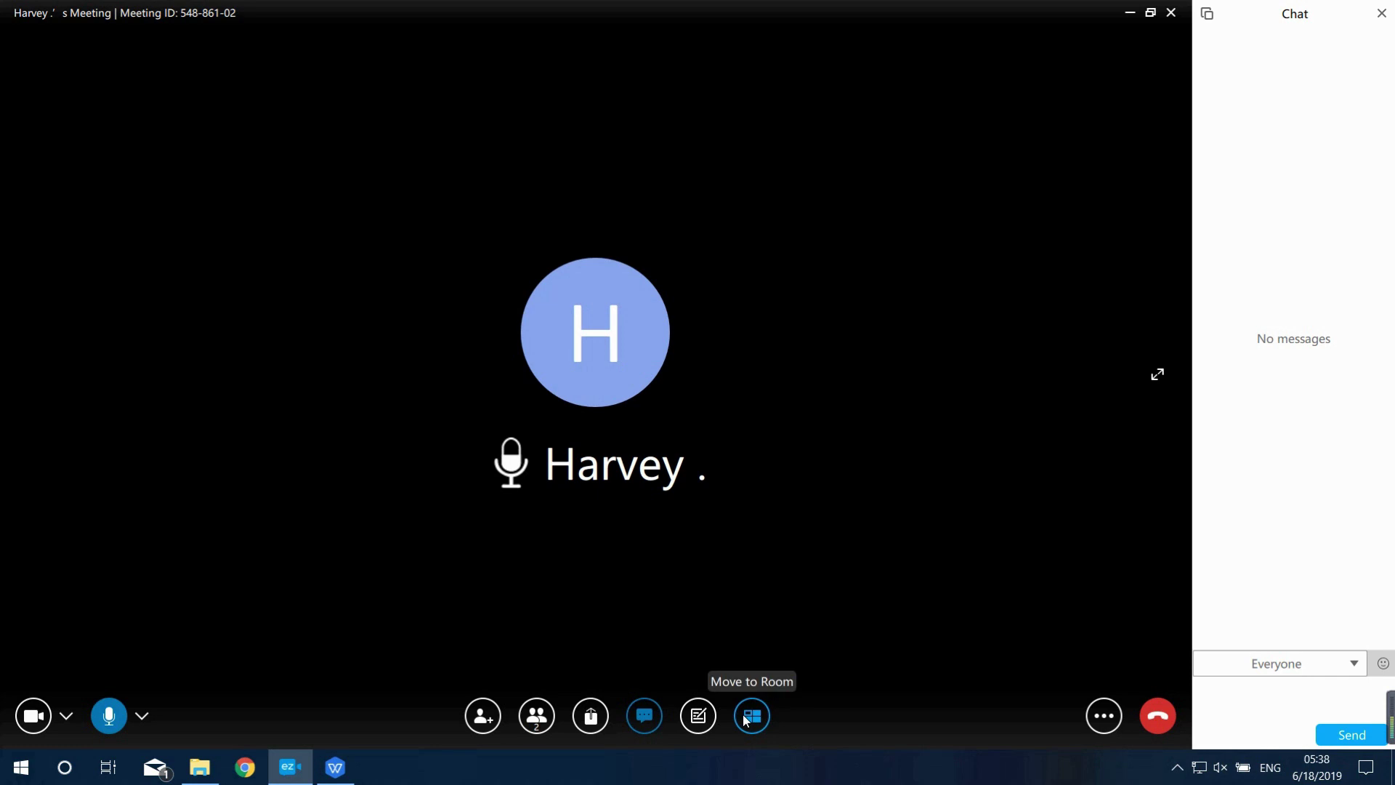
click(1254, 669)
click(1257, 709)
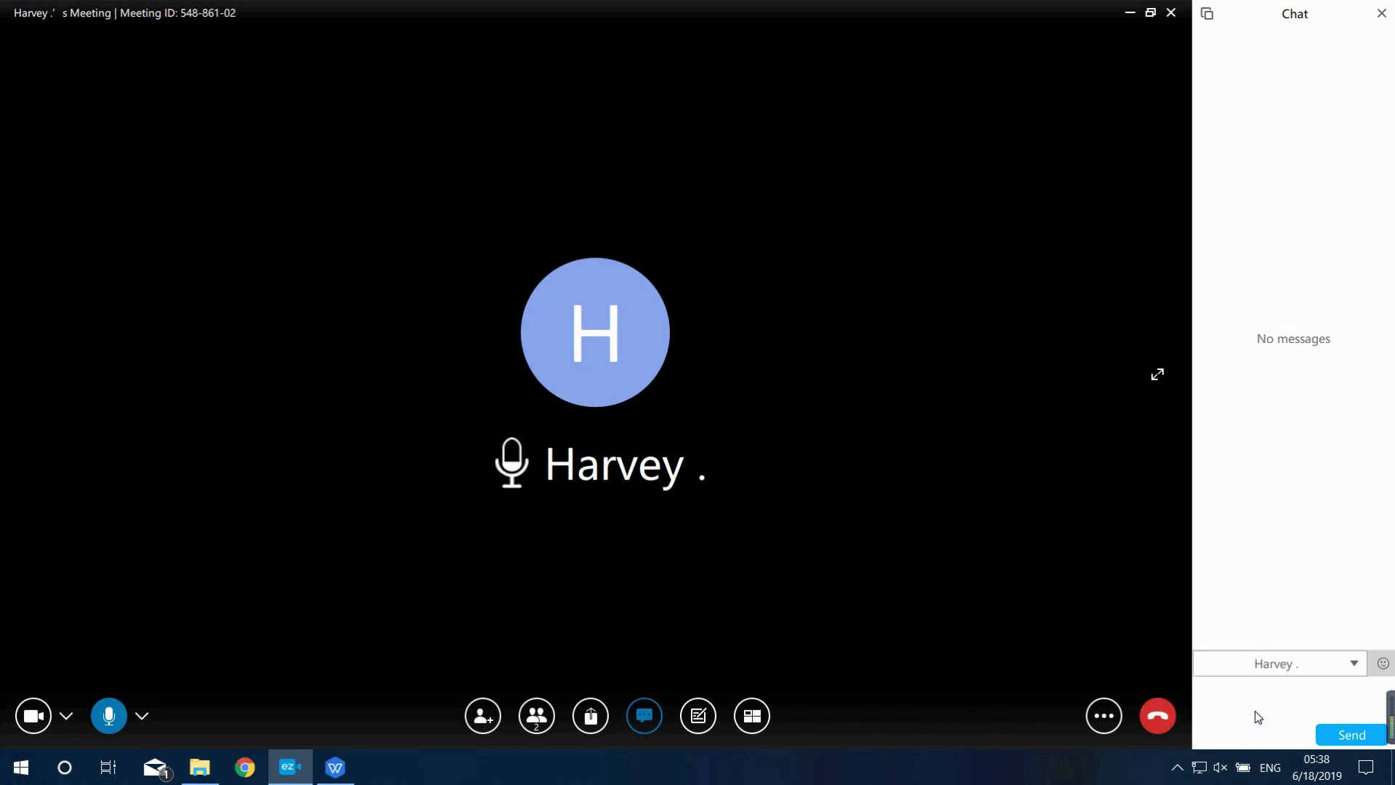
click(1209, 16)
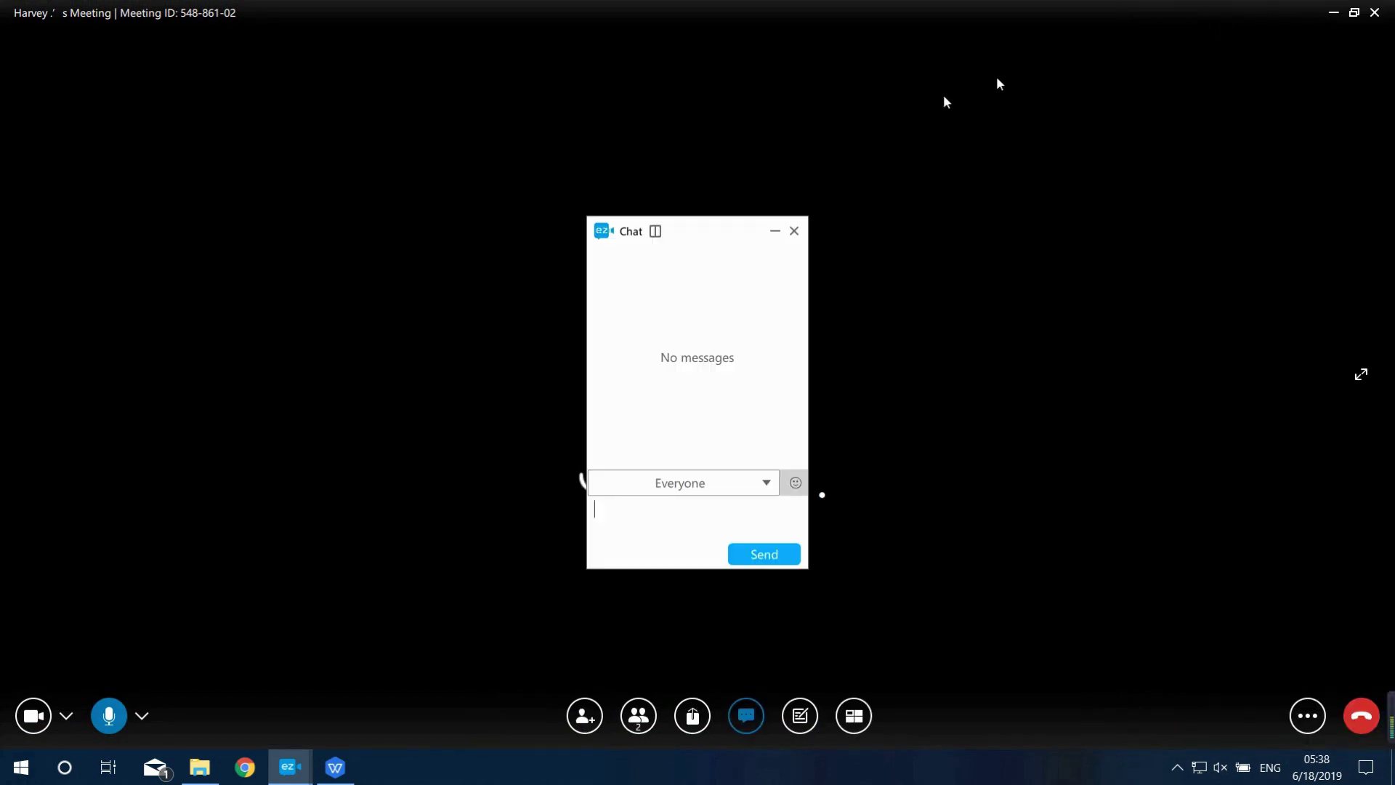
click(658, 234)
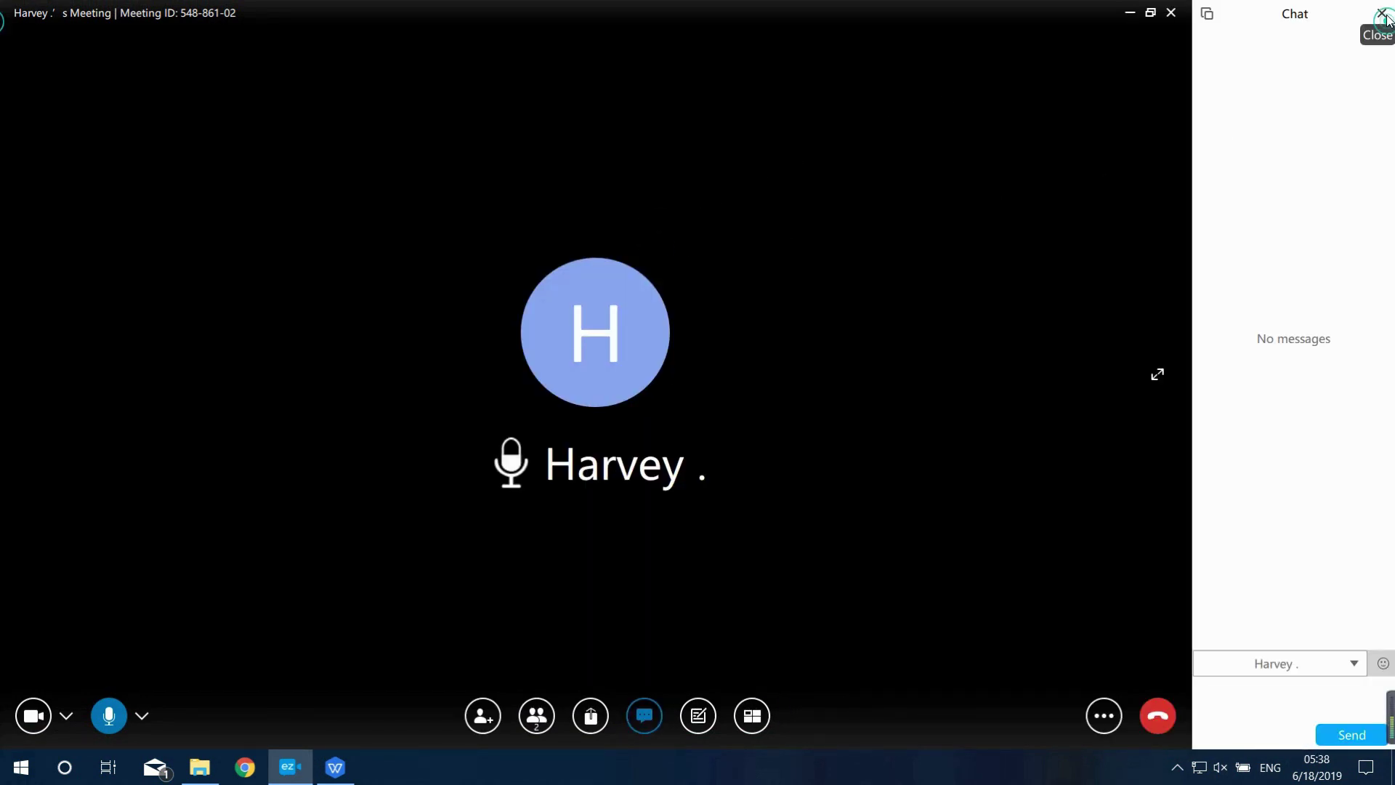
click(1381, 14)
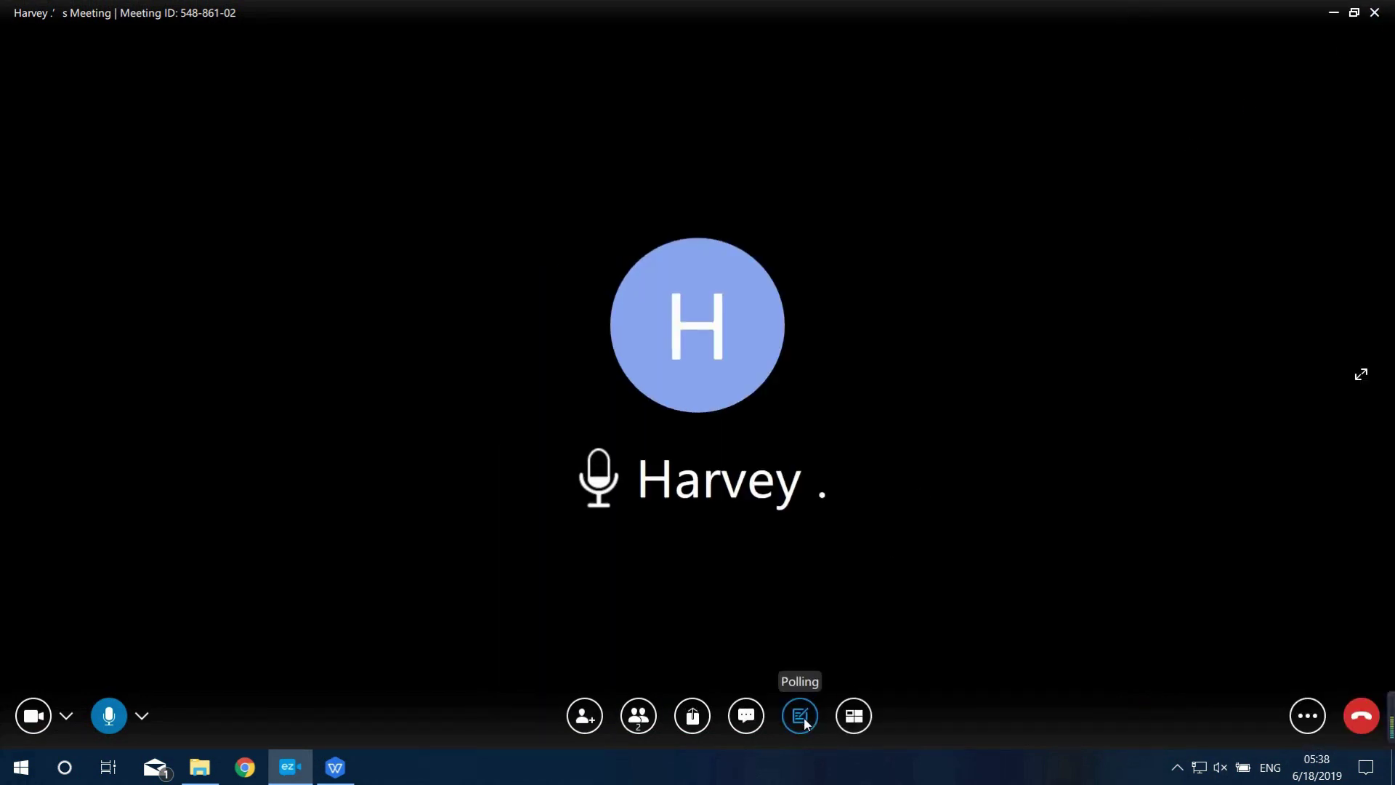